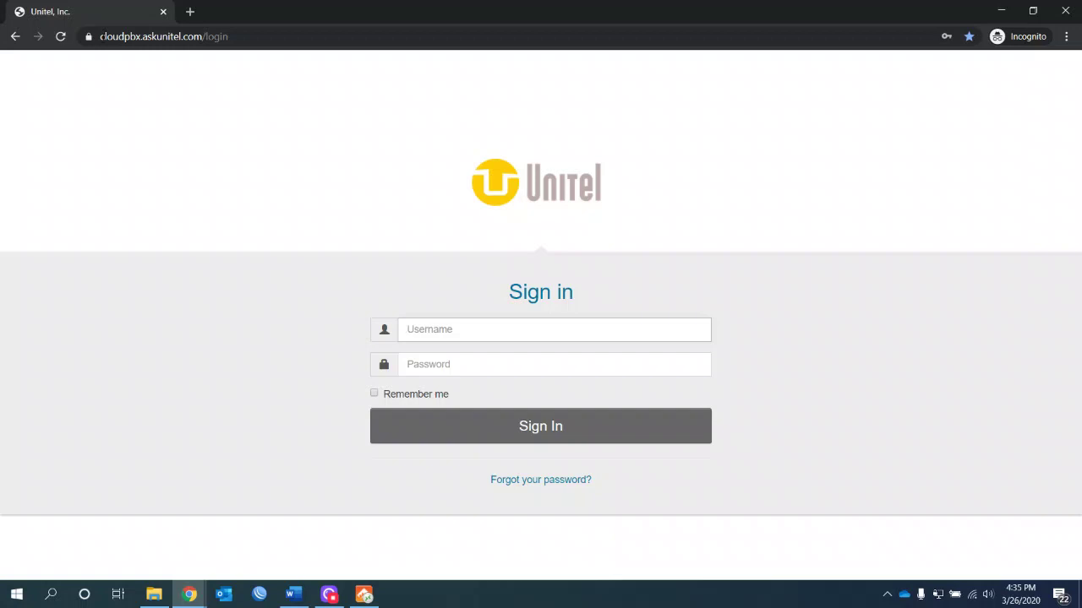
Step: Sign in with the saved username suggestion and the account password to reach Home
{"action": "left_click_drag", "start_coordinate": [99, 36], "coordinate": [206, 40]}
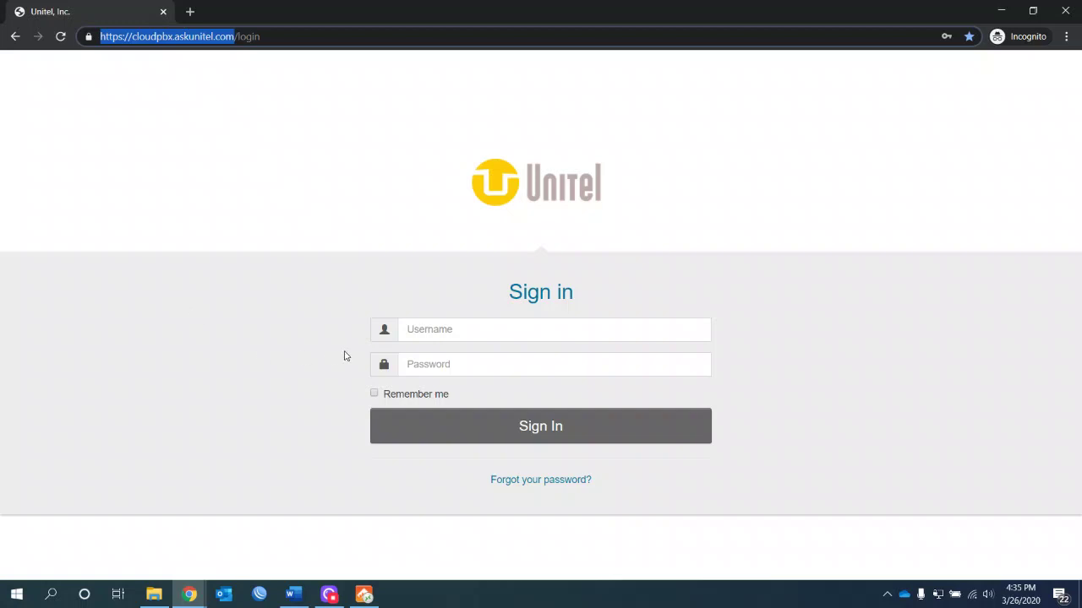
{"action": "left_click", "coordinate": [455, 322]}
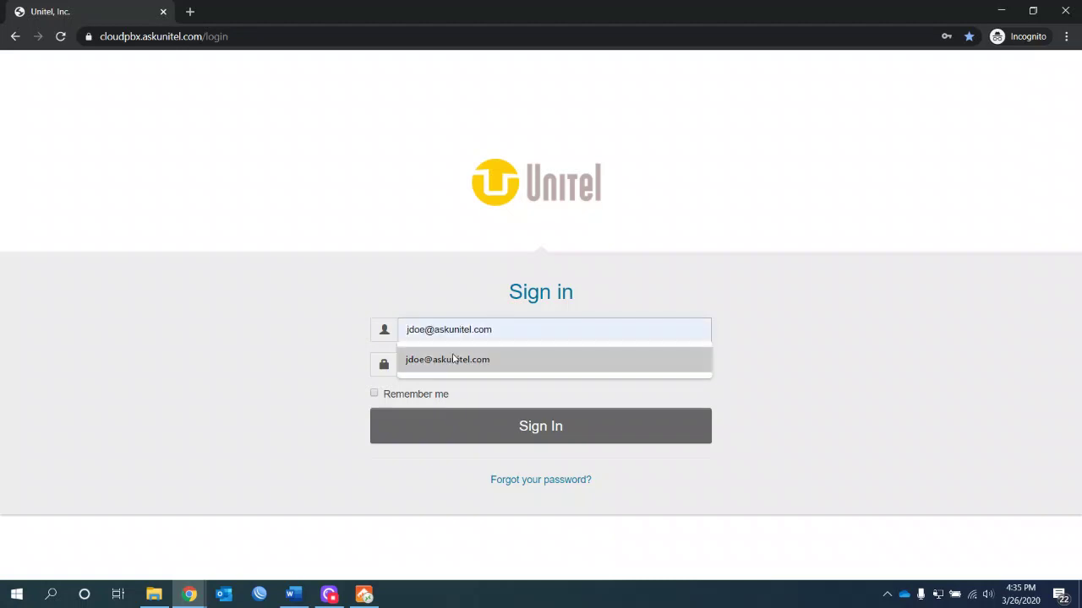
{"action": "left_click", "coordinate": [453, 357]}
{"action": "left_click", "coordinate": [444, 363]}
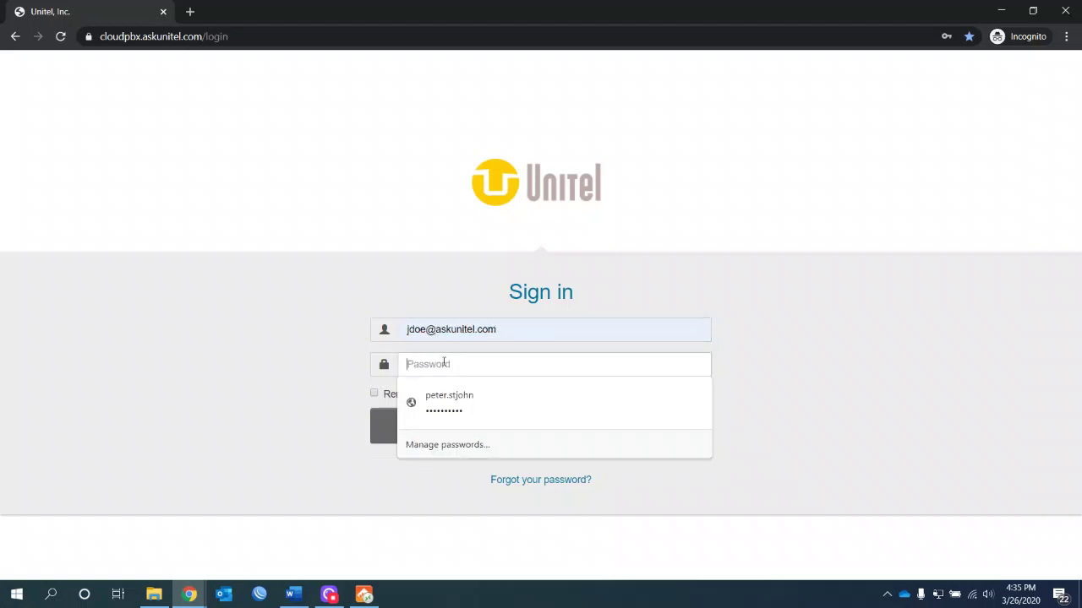
{"action": "type", "text": "p••••••"}
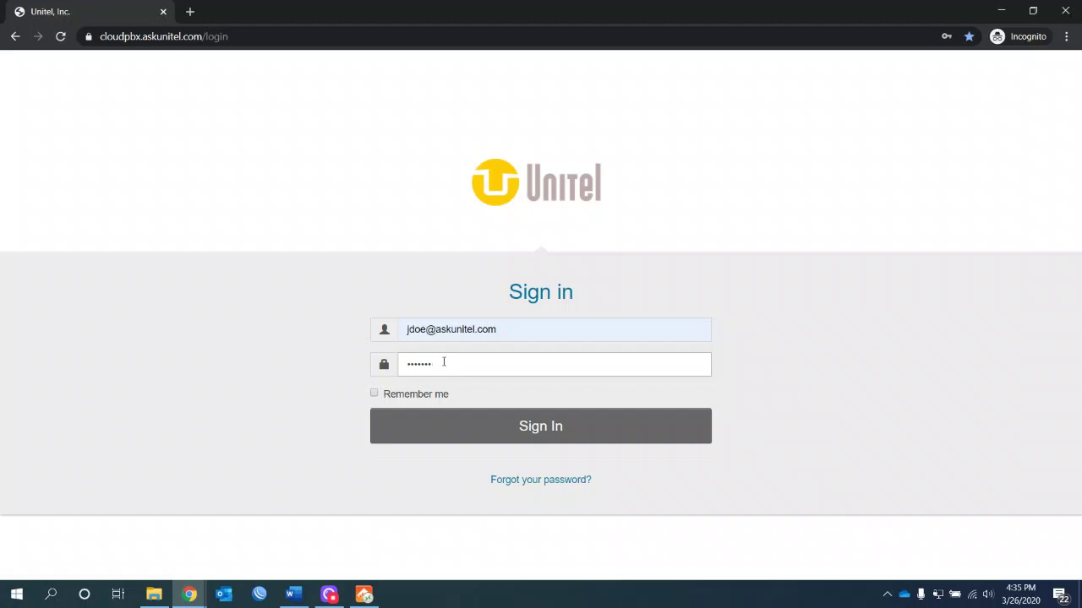
{"action": "key", "text": "Return"}
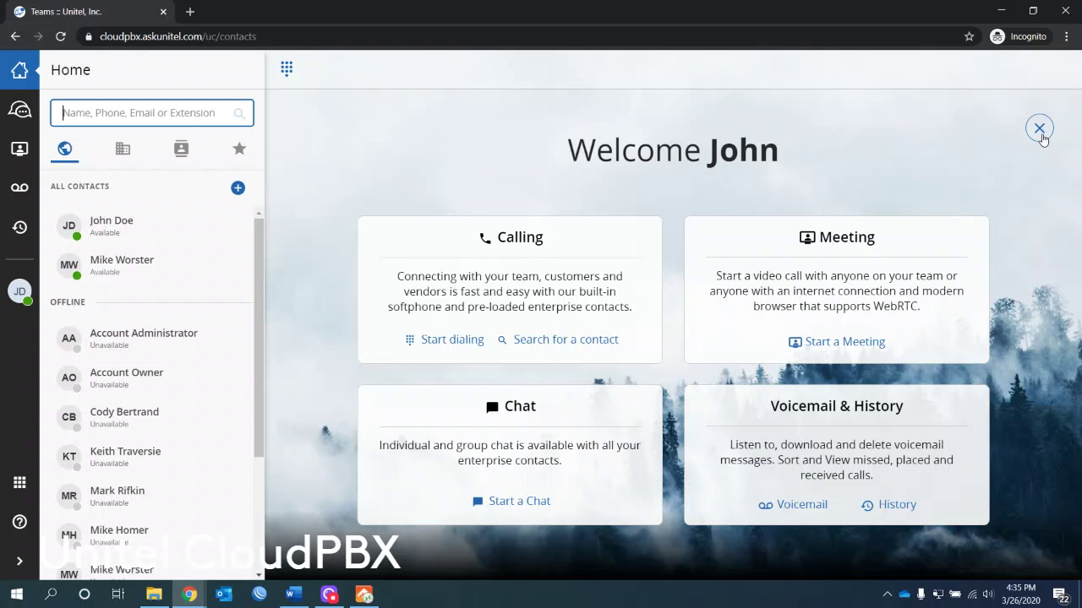
Step: Dismiss and reopen the welcome cards, try dialing and contact search, then close cards and dialpad
{"action": "left_click", "coordinate": [1040, 131]}
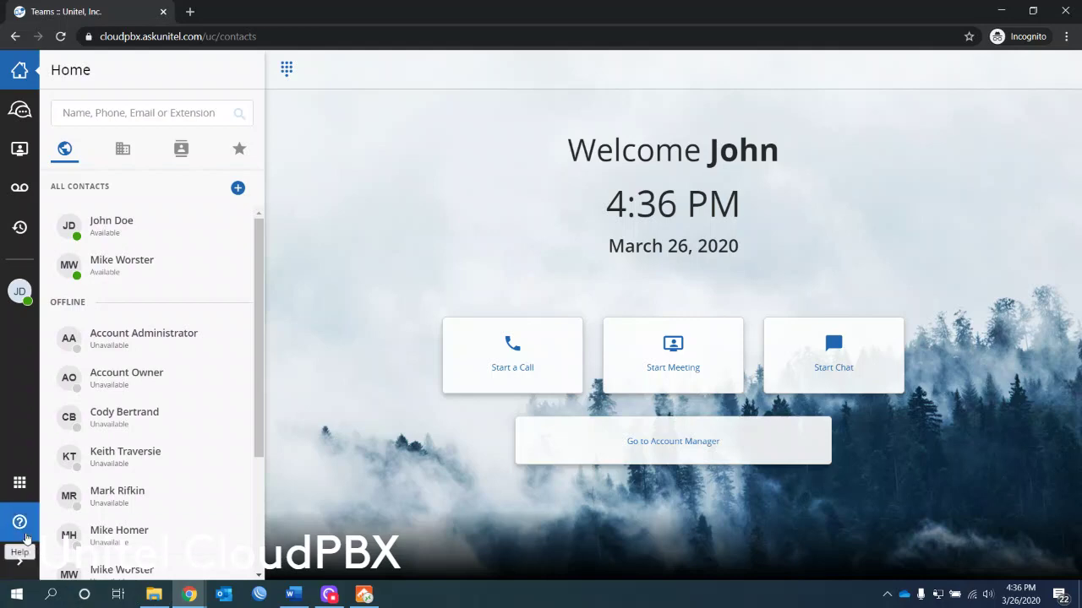
{"action": "left_click", "coordinate": [20, 529]}
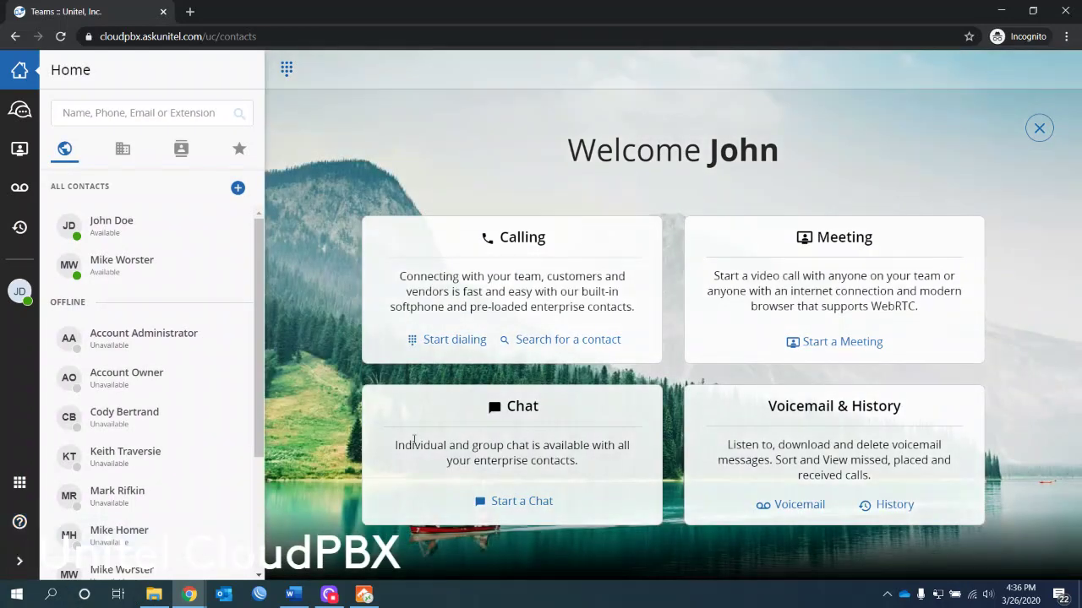
{"action": "left_click", "coordinate": [449, 341]}
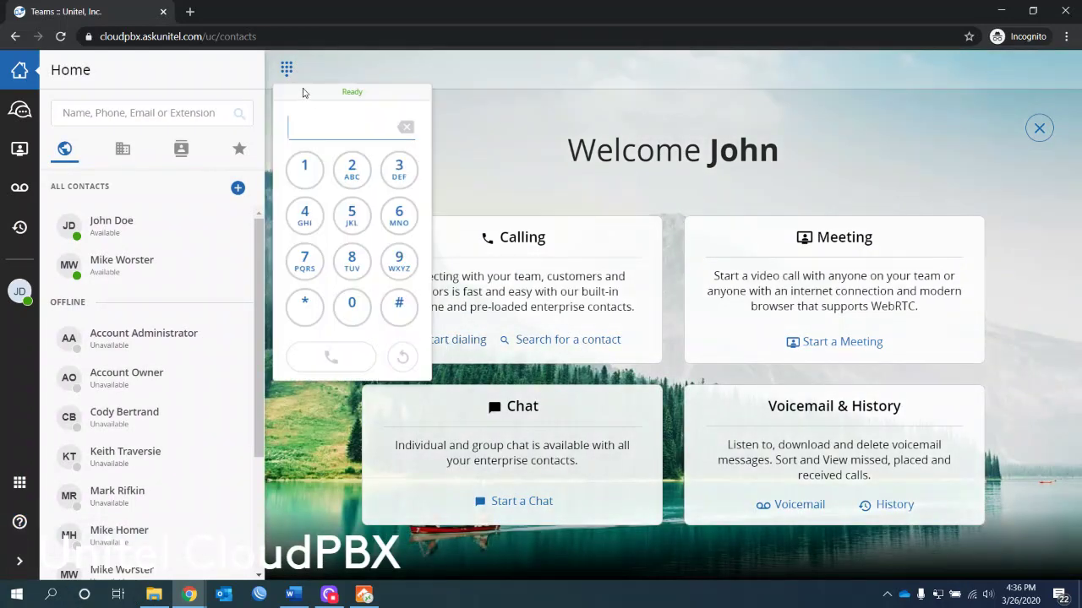
{"action": "left_click", "coordinate": [551, 340]}
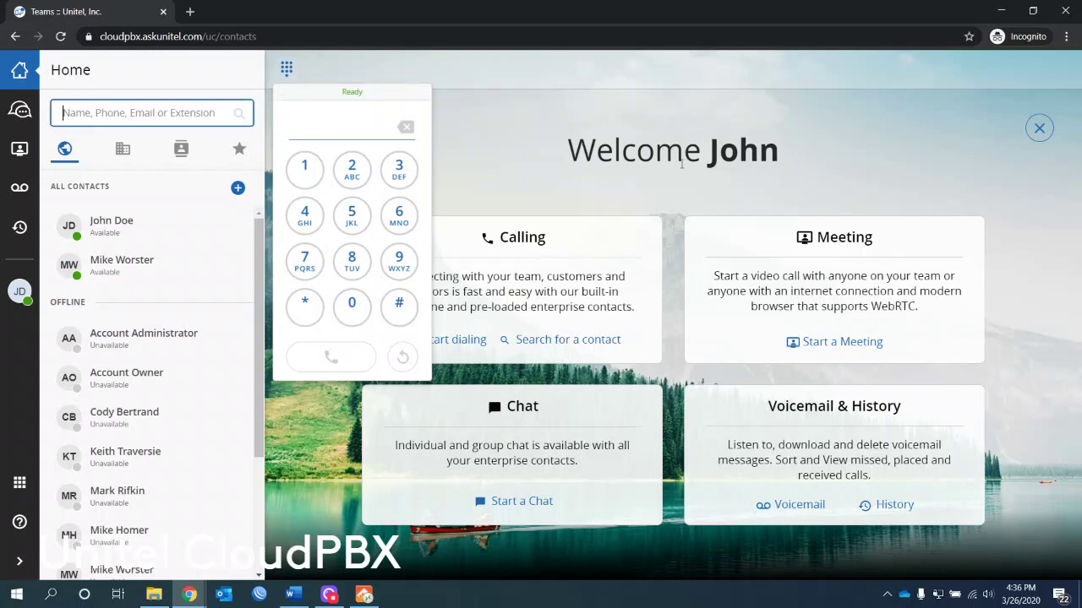
{"action": "left_click", "coordinate": [1040, 128]}
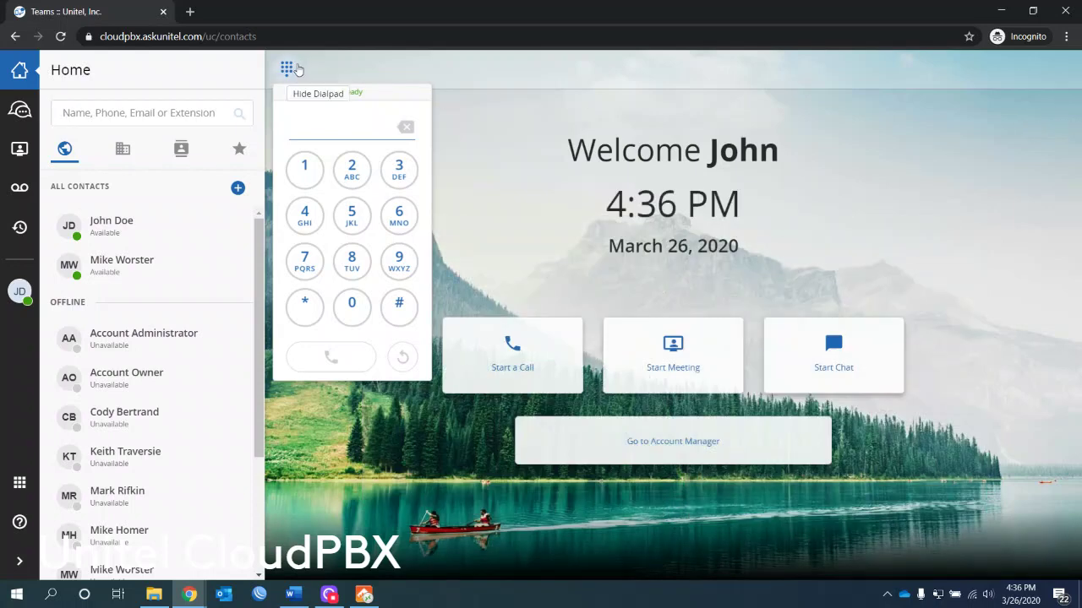
{"action": "left_click", "coordinate": [296, 69]}
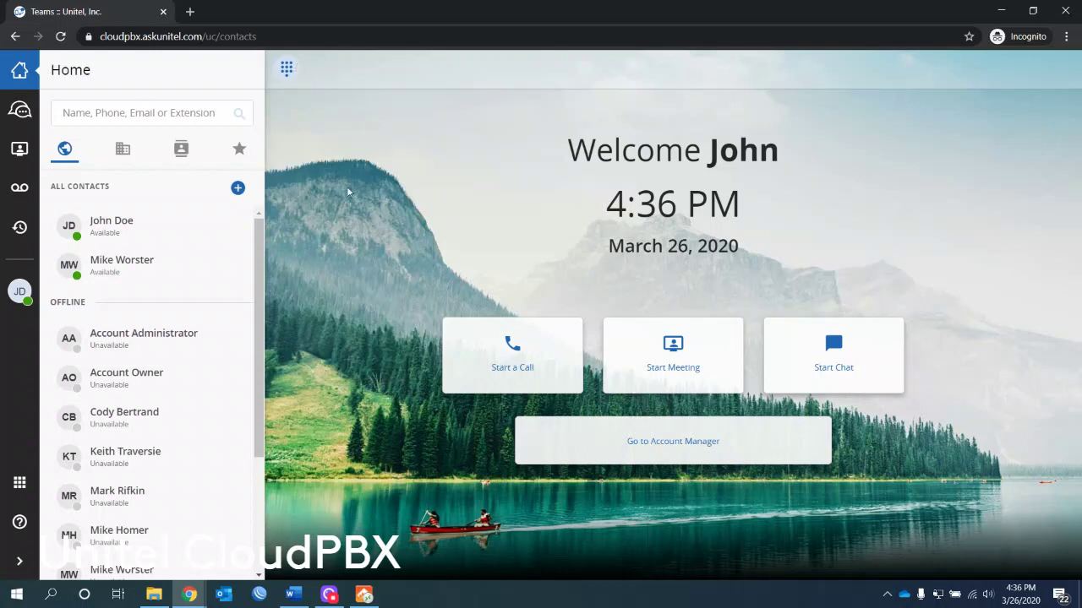
Step: Dial the outside phone number on the keypad and place the call
{"action": "left_click", "coordinate": [512, 343]}
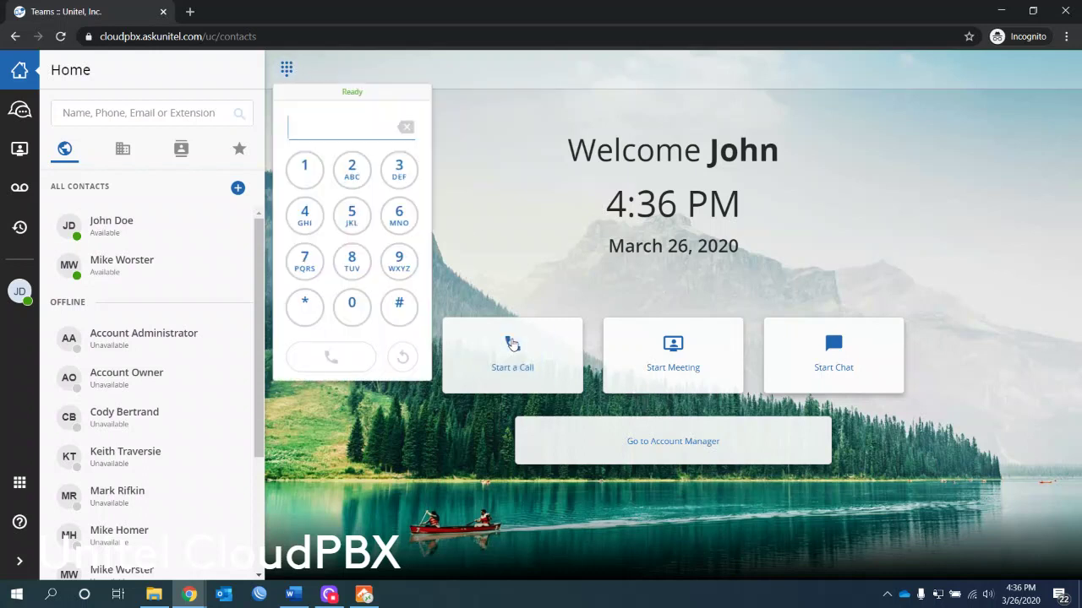
{"action": "left_click", "coordinate": [308, 267]}
{"action": "left_click", "coordinate": [365, 265]}
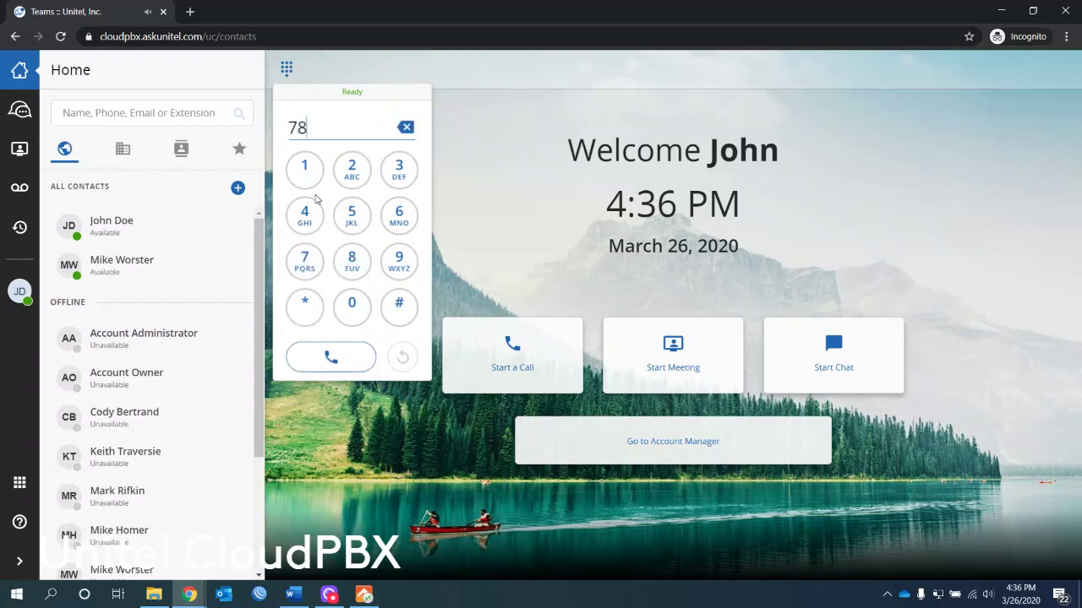
{"action": "left_click", "coordinate": [305, 171]}
{"action": "type", "text": "821"}
{"action": "type", "text": "2250"}
{"action": "key", "text": "Return"}
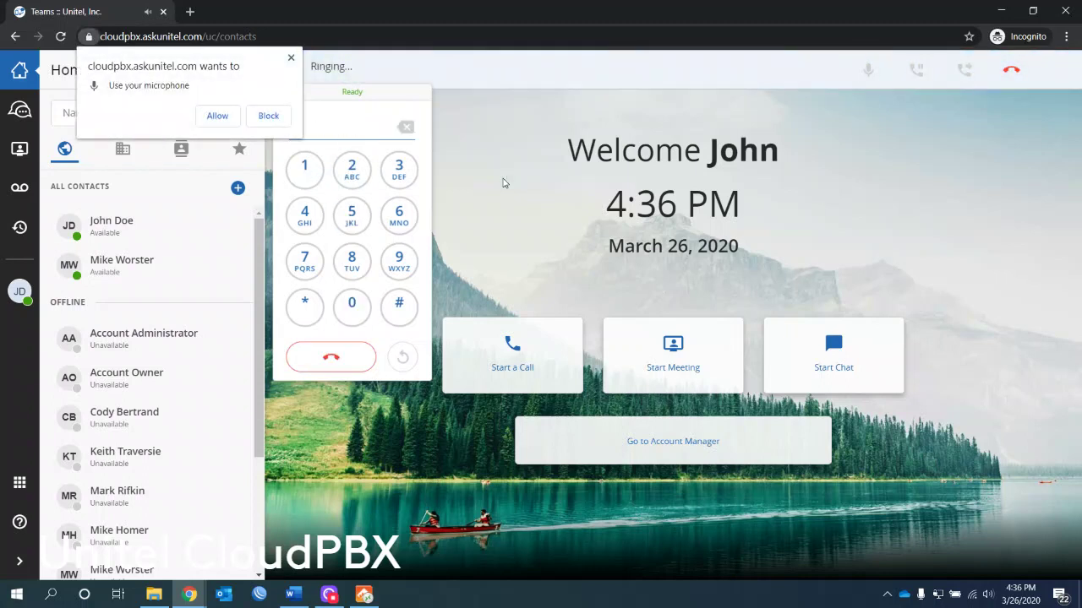
Step: Allow microphone access, mute the call audio, then hold and resume the call
{"action": "left_click", "coordinate": [222, 116]}
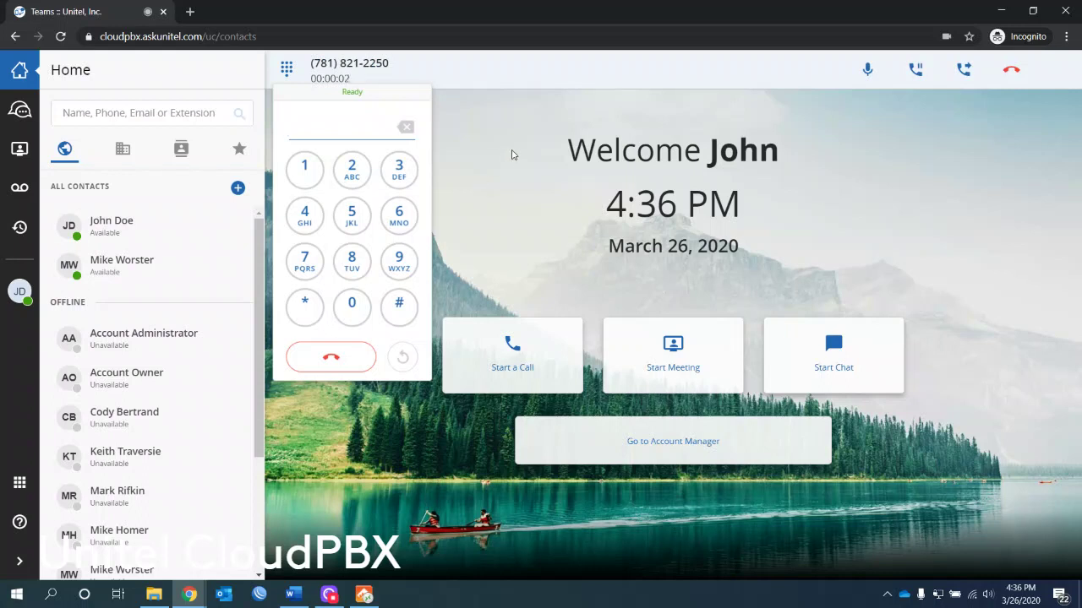
{"action": "left_click", "coordinate": [870, 72]}
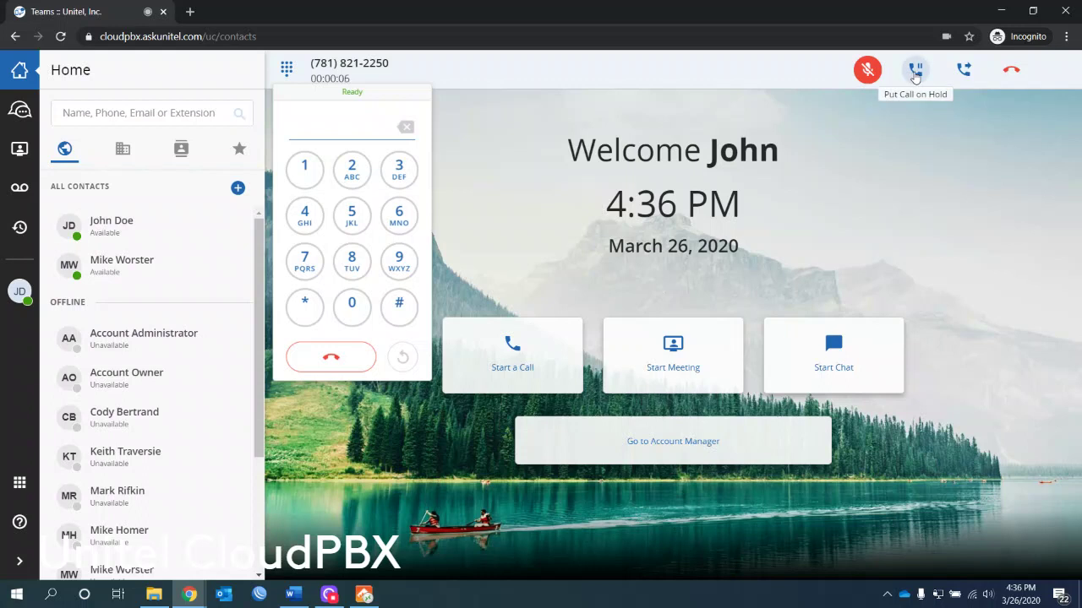
{"action": "left_click", "coordinate": [915, 72]}
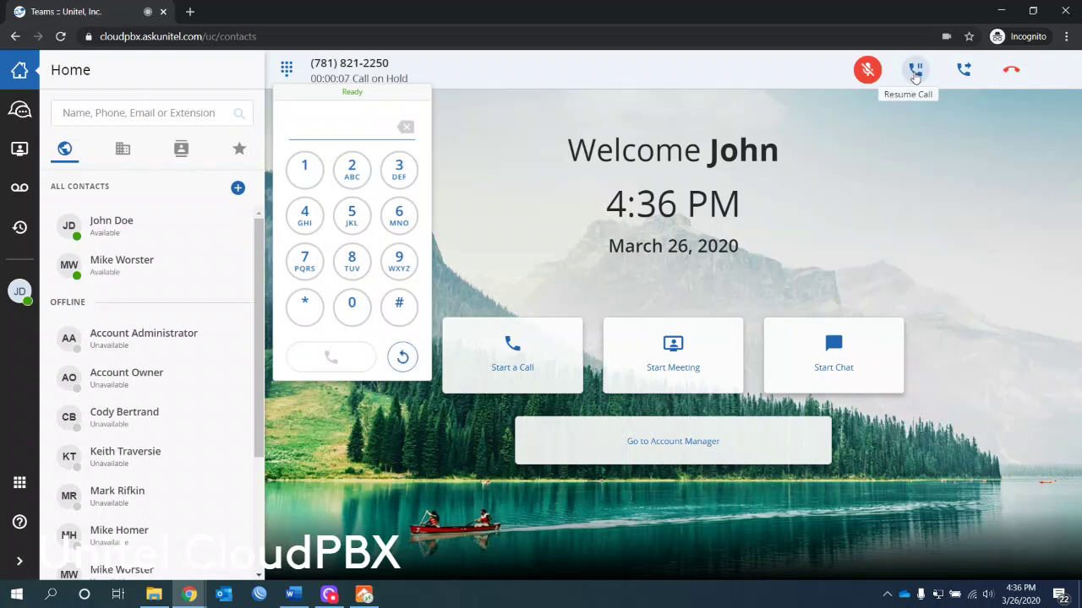
{"action": "left_click", "coordinate": [915, 74]}
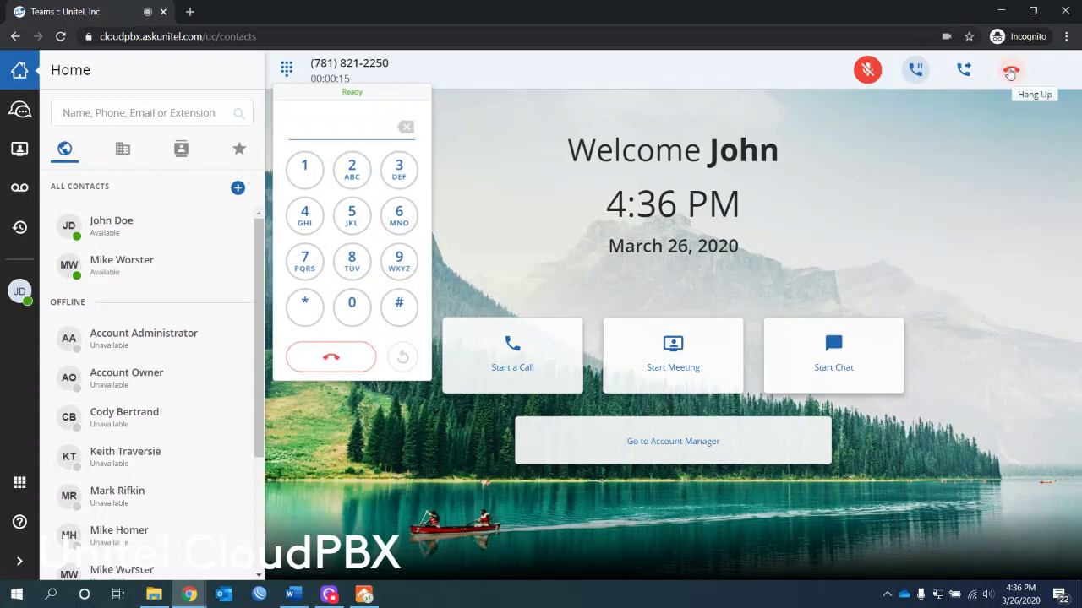
{"action": "left_click", "coordinate": [965, 72]}
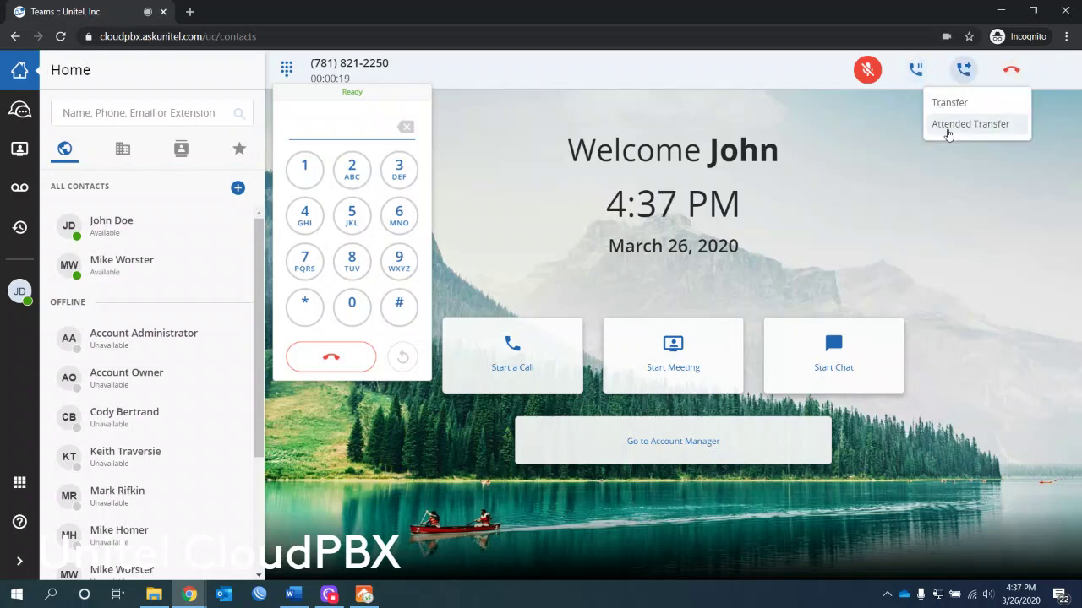
Step: Transfer the call directly to the contact at extension 647
{"action": "left_click", "coordinate": [960, 111]}
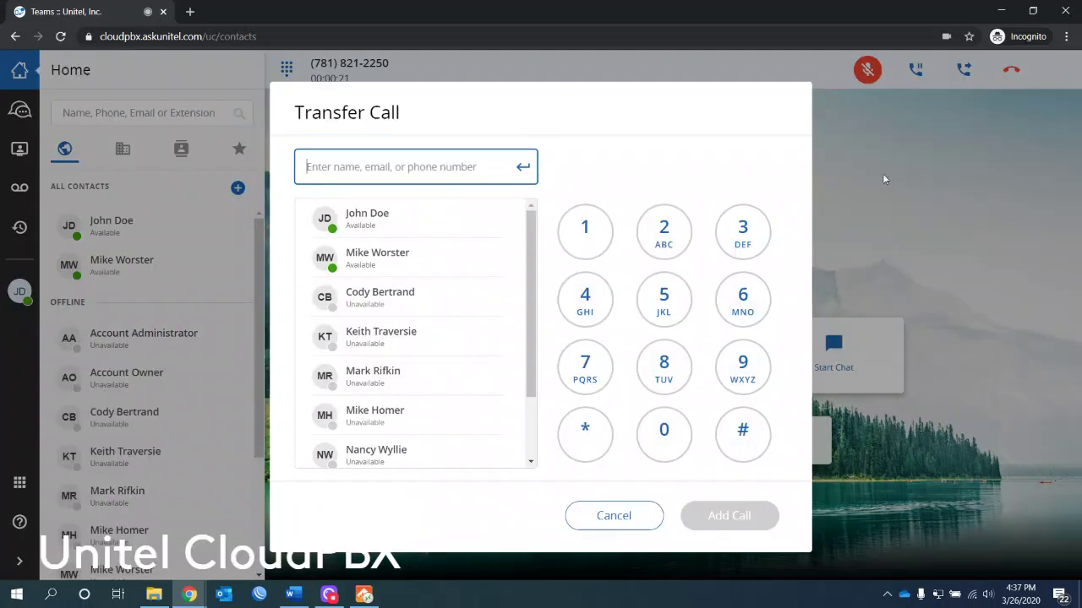
{"action": "left_click", "coordinate": [734, 302]}
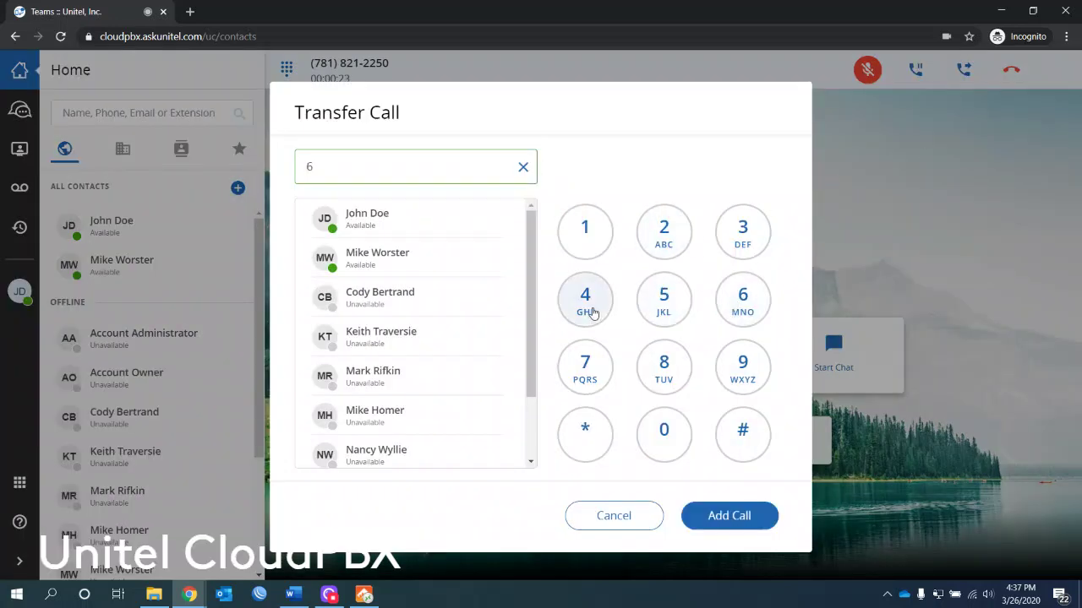
{"action": "left_click", "coordinate": [587, 304]}
{"action": "left_click", "coordinate": [585, 372]}
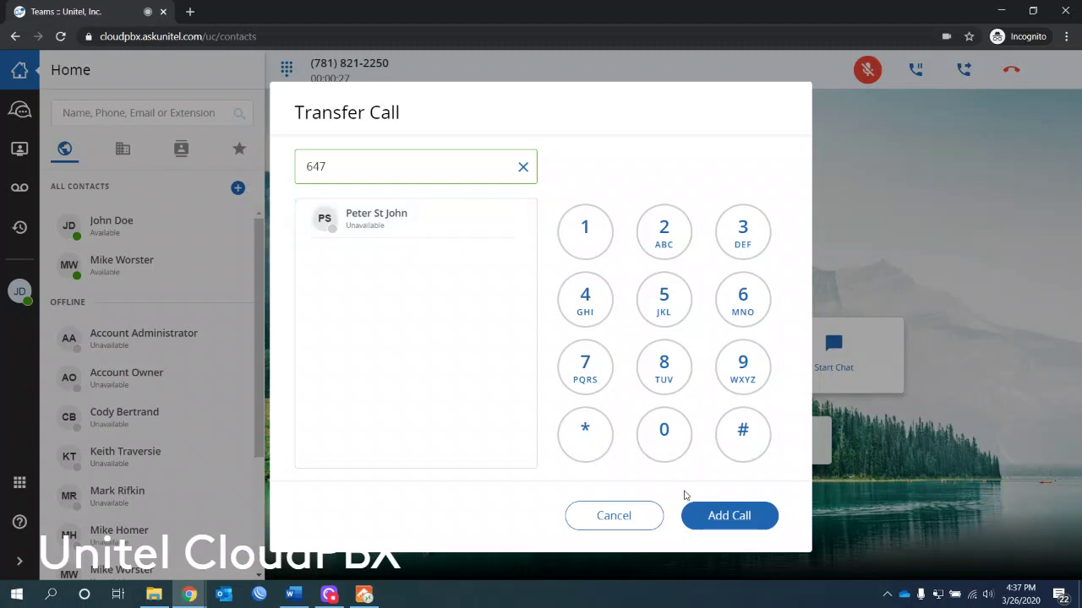
{"action": "left_click", "coordinate": [733, 517]}
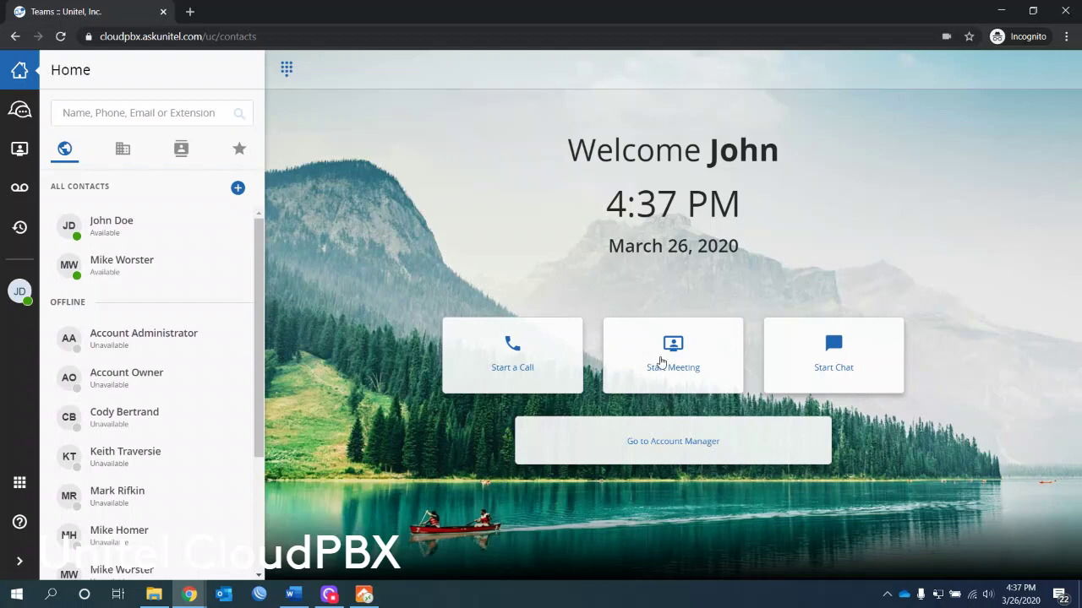
Step: Open the meeting in a maximized window, replace the email's name part with your own, and start it
{"action": "left_click", "coordinate": [661, 362]}
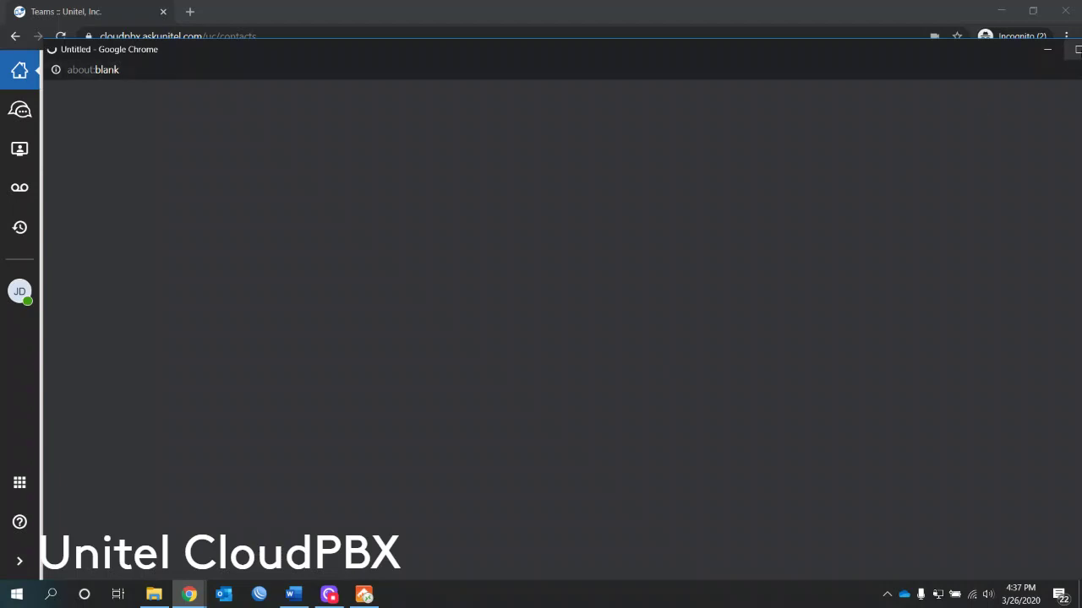
{"action": "left_click", "coordinate": [1077, 49]}
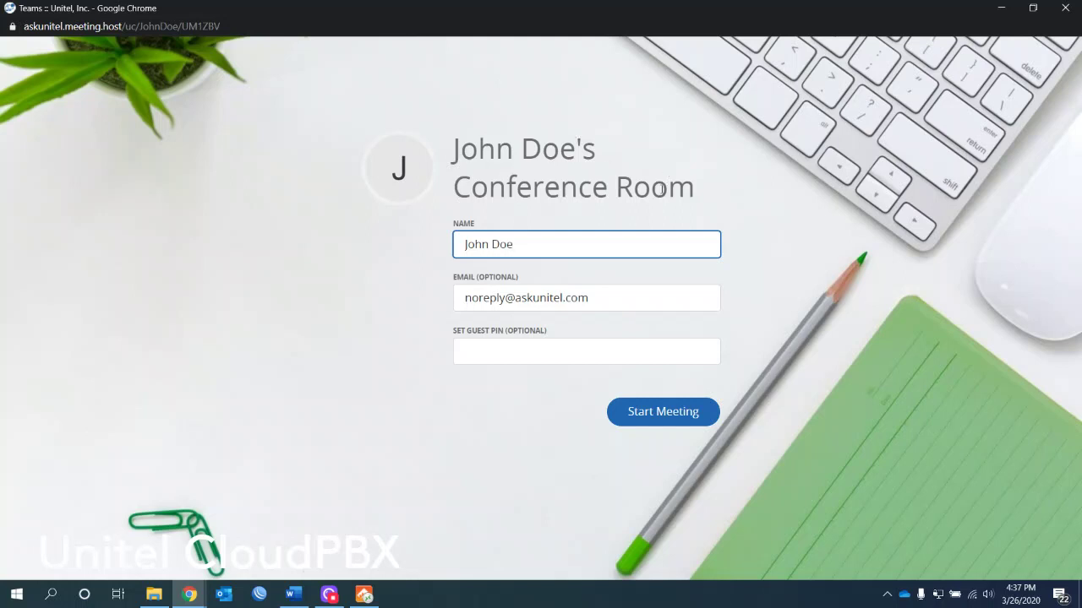
{"action": "double_click", "coordinate": [503, 302]}
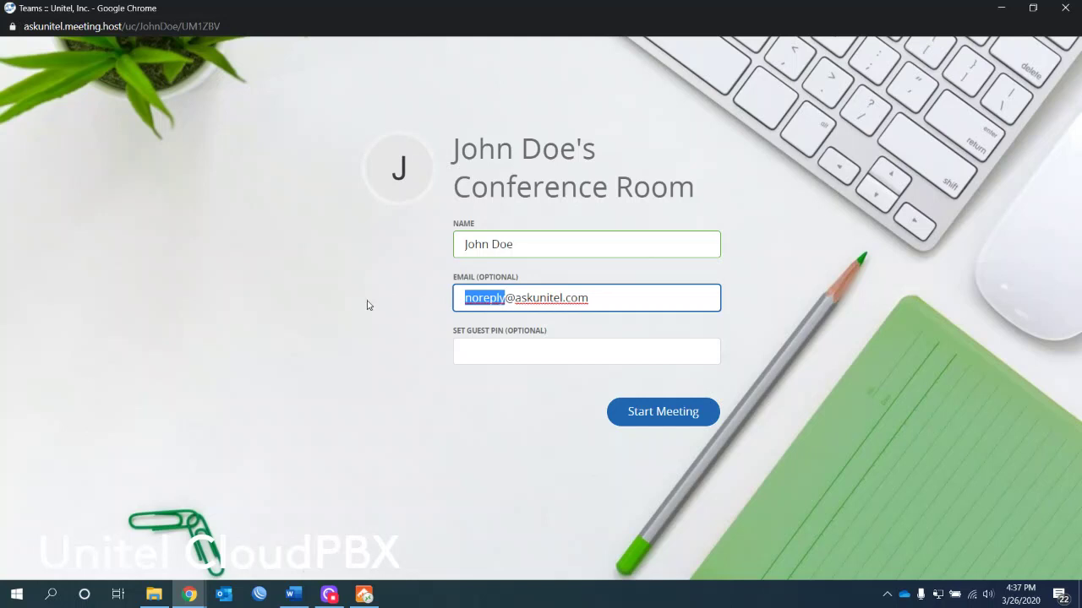
{"action": "type", "text": "jdoe"}
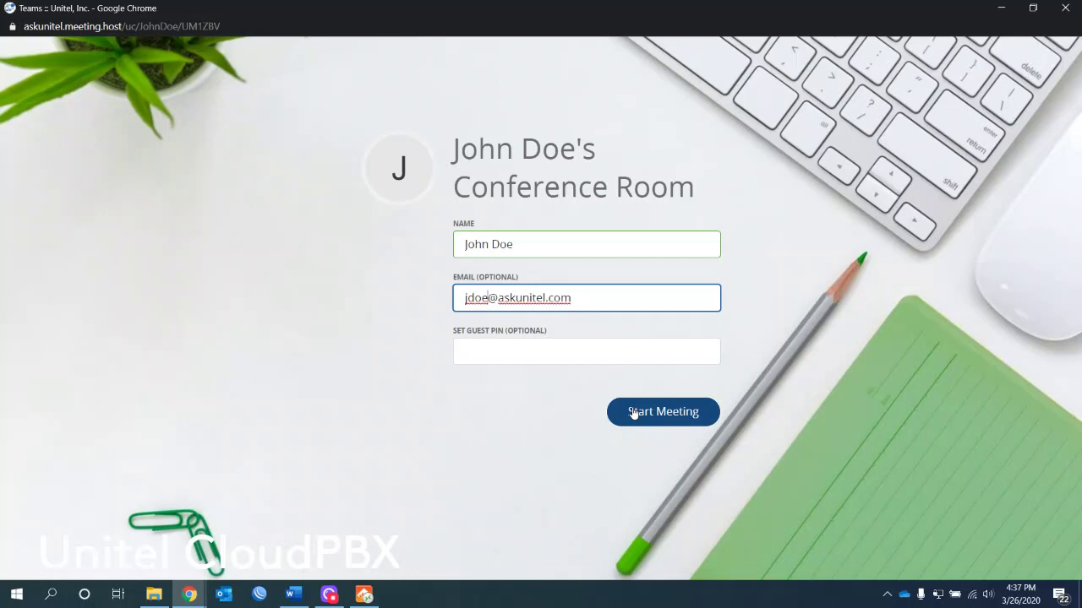
{"action": "left_click", "coordinate": [633, 413]}
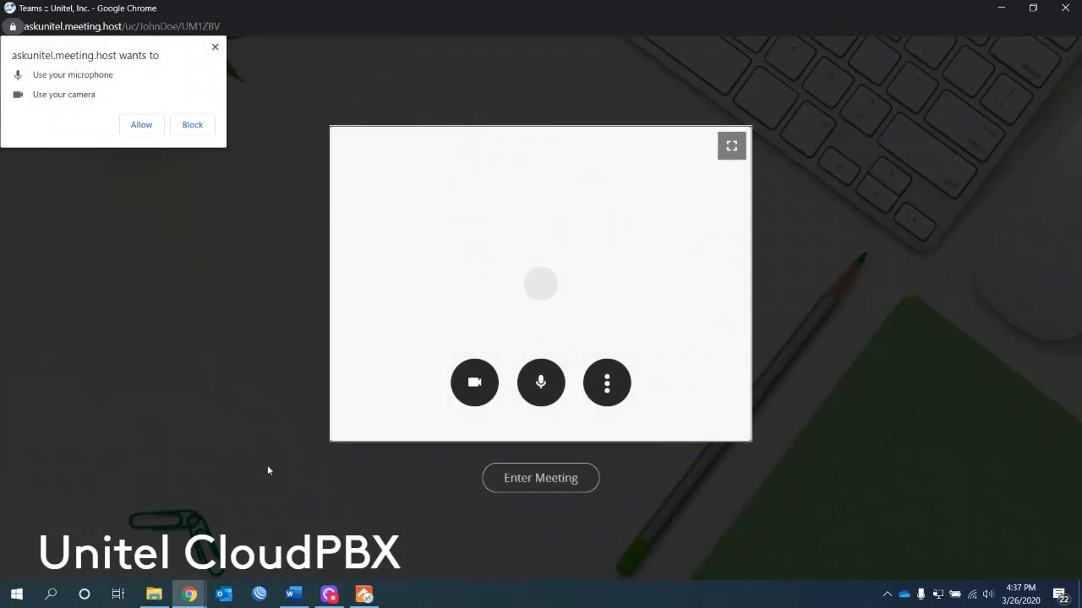
Step: Allow camera and microphone, toggle the camera off and on, mute the mic, and check Conference Settings
{"action": "left_click", "coordinate": [133, 125]}
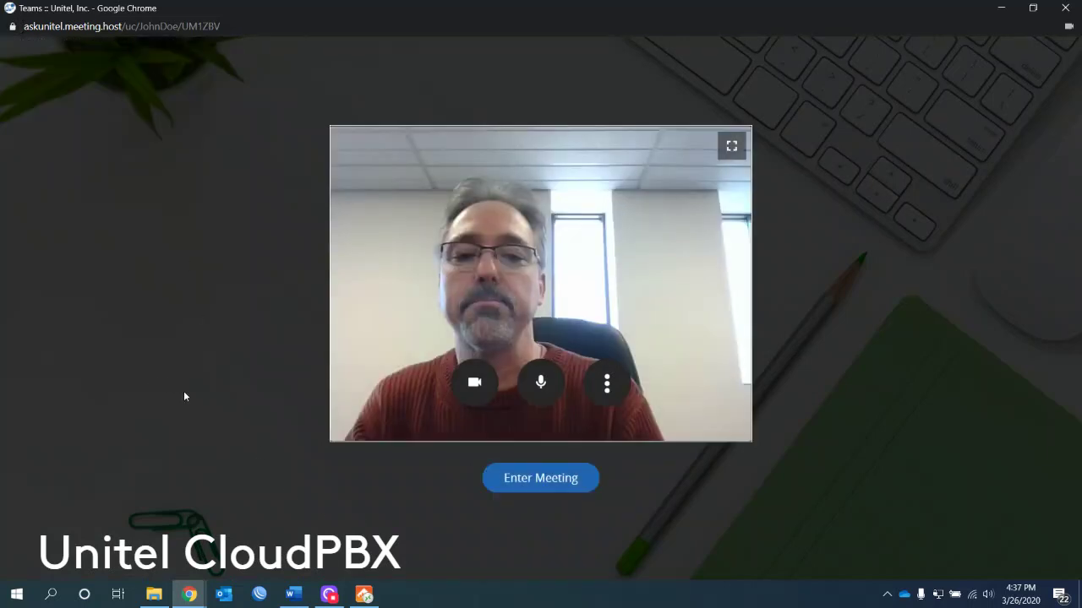
{"action": "left_click", "coordinate": [474, 397]}
{"action": "left_click", "coordinate": [473, 398]}
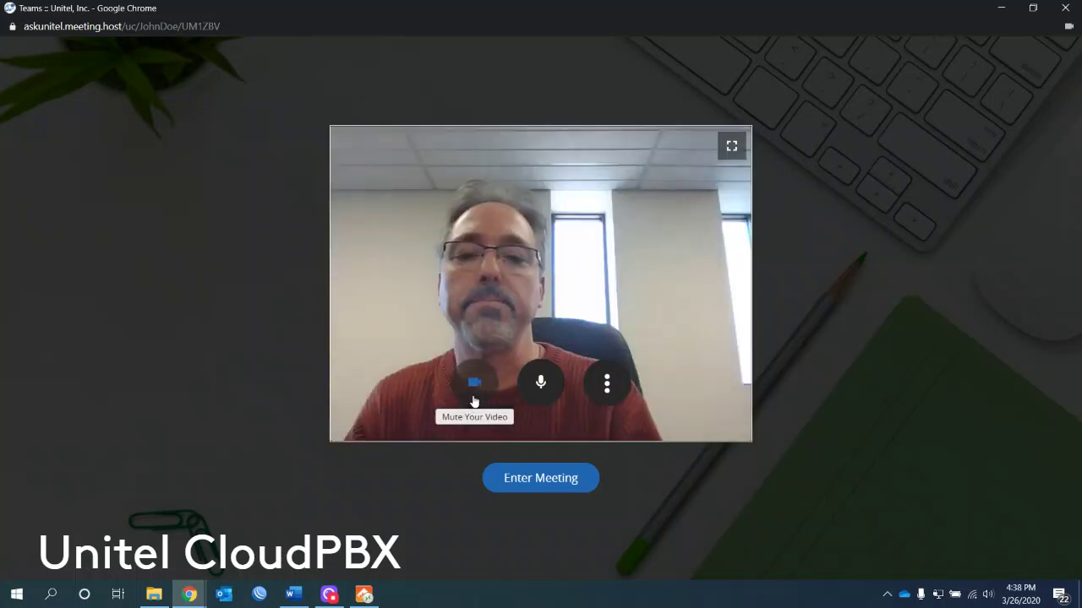
{"action": "left_click", "coordinate": [542, 390]}
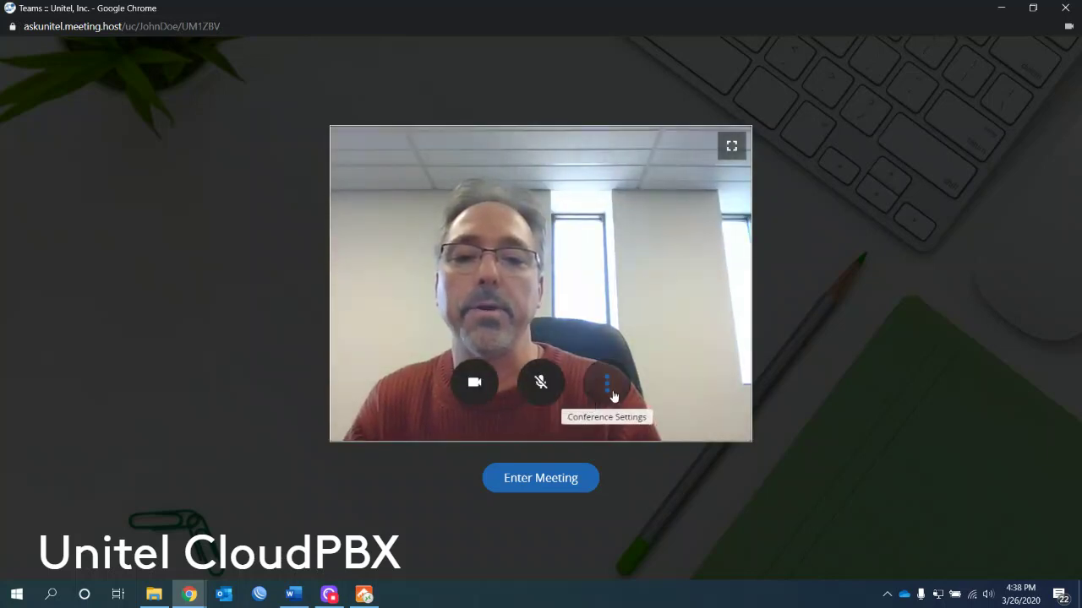
{"action": "left_click", "coordinate": [606, 385]}
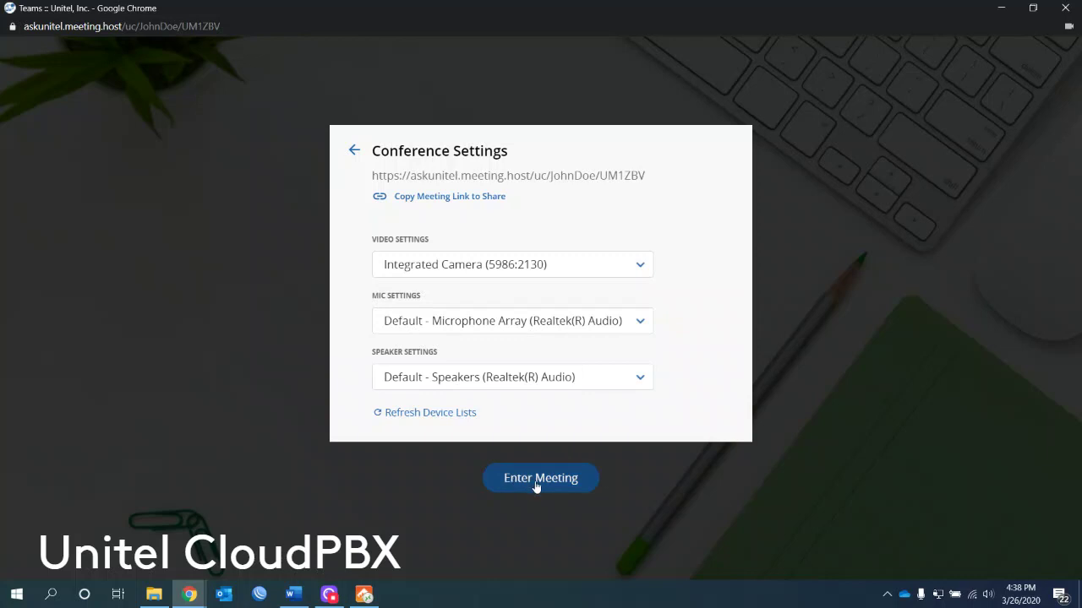
{"action": "left_click", "coordinate": [353, 151]}
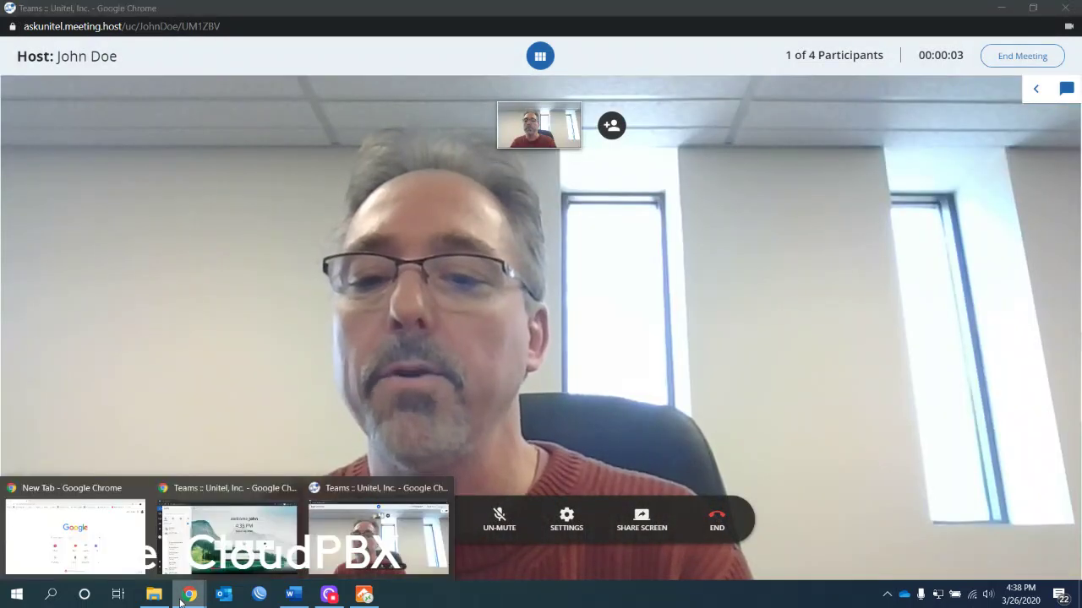
Step: Switch to the New Tab browser window and then back to the meeting window
{"action": "mouse_move", "coordinate": [226, 528]}
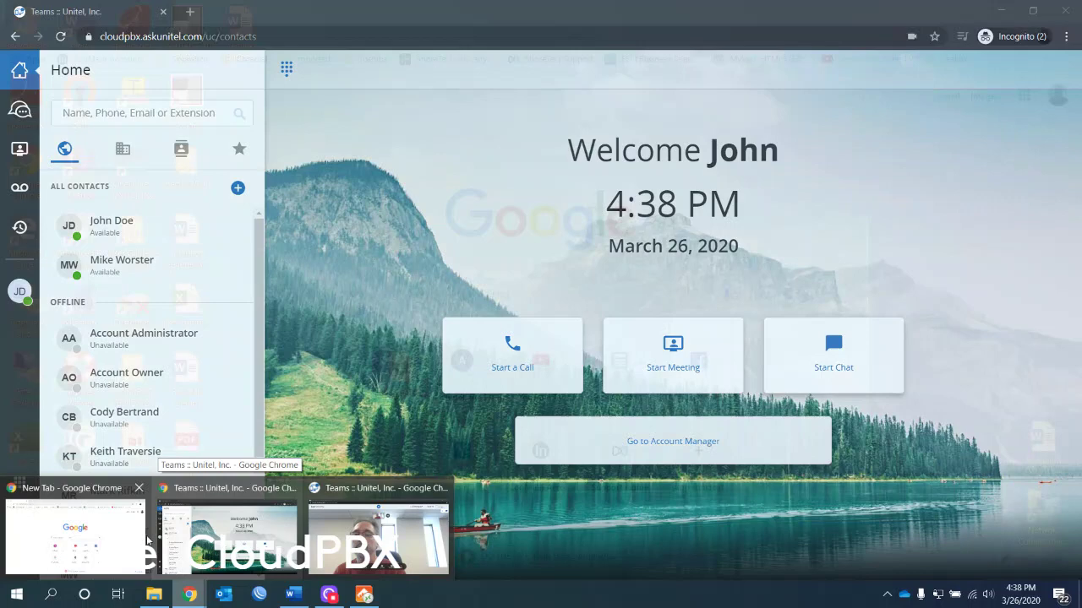
{"action": "left_click", "coordinate": [99, 538]}
{"action": "mouse_move", "coordinate": [193, 597]}
{"action": "left_click", "coordinate": [412, 483]}
{"action": "mouse_move", "coordinate": [377, 445]}
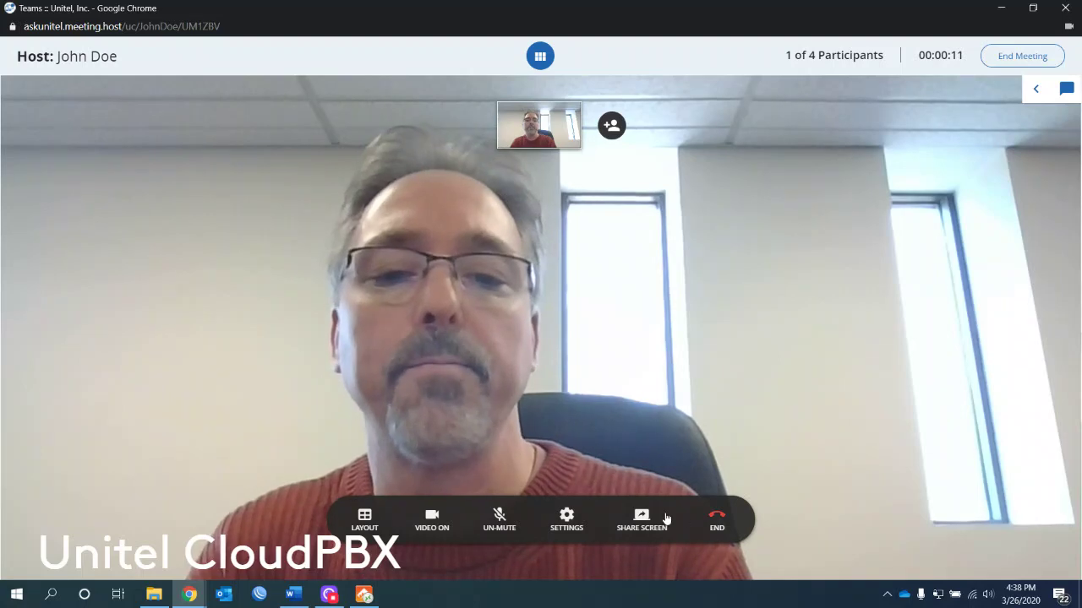
Step: Copy the meeting link from Conference Settings, then close the settings
{"action": "left_click", "coordinate": [564, 519]}
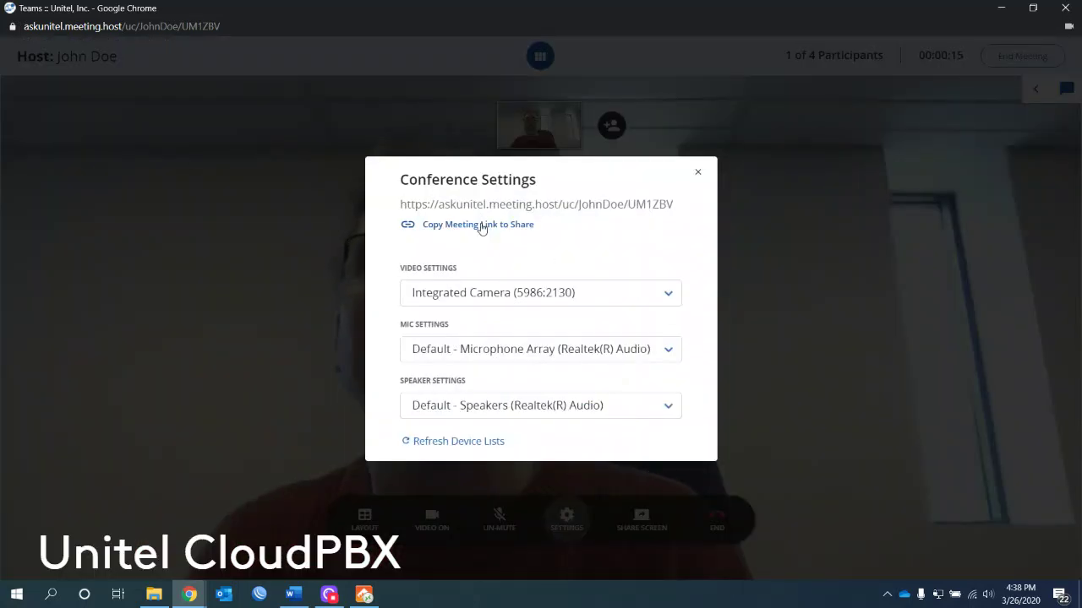
{"action": "left_click", "coordinate": [697, 173]}
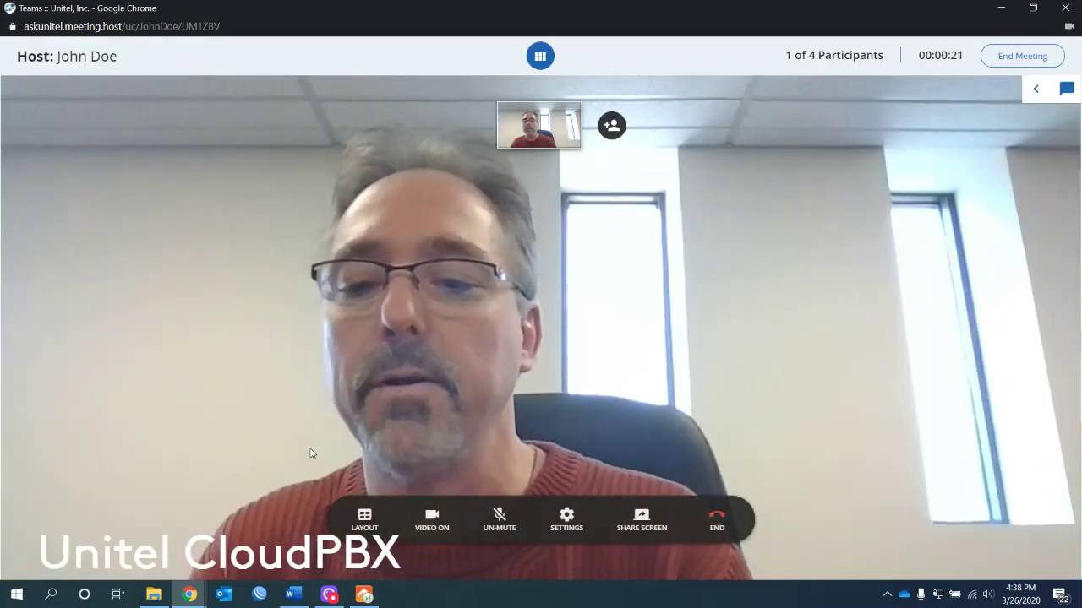
{"action": "left_click", "coordinate": [190, 595]}
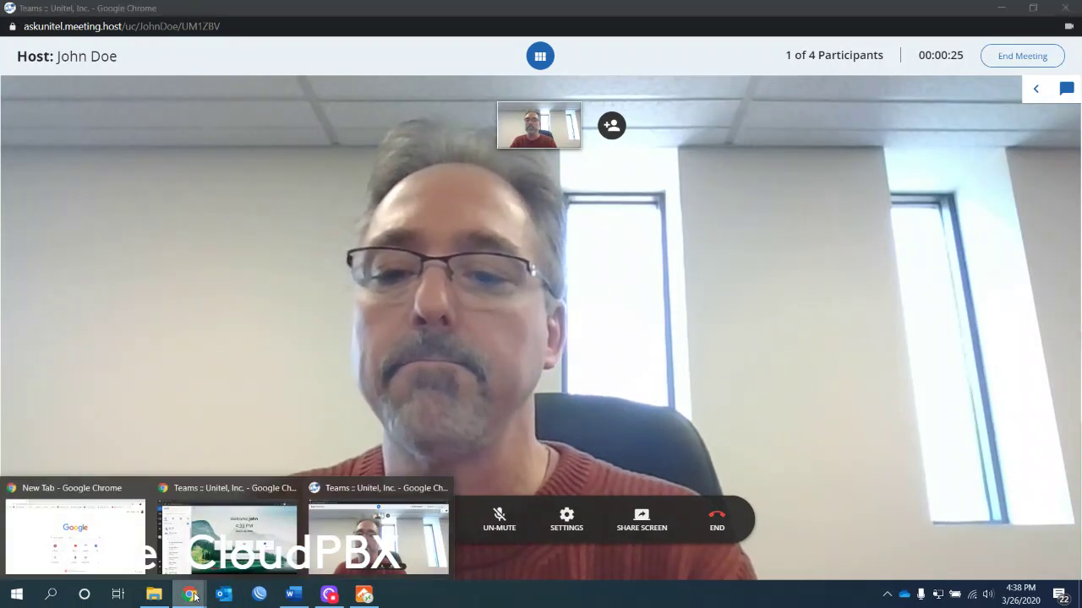
Step: Load the pasted meeting link in the New Tab window
{"action": "left_click", "coordinate": [117, 558]}
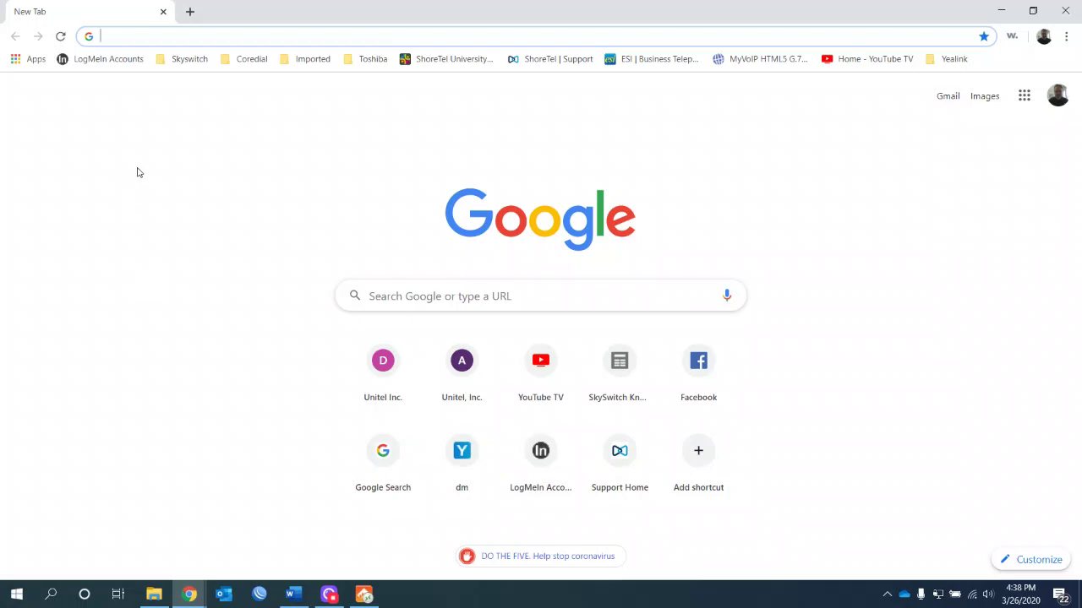
{"action": "key", "text": "Return"}
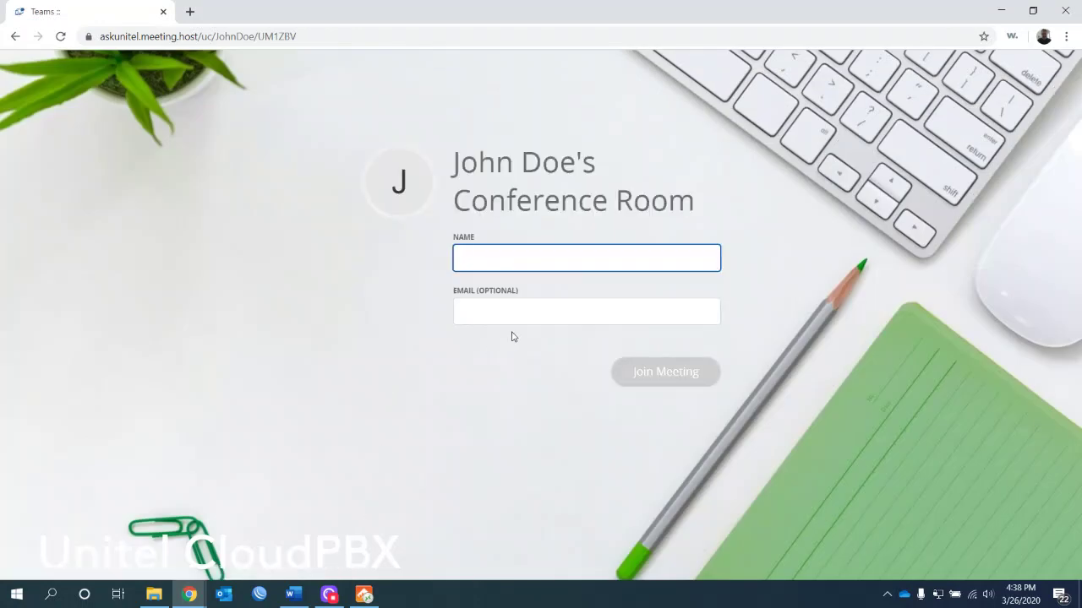
Step: Join as a guest with a name and the suggested e-mail, microphone muted
{"action": "type", "text": "Peter"}
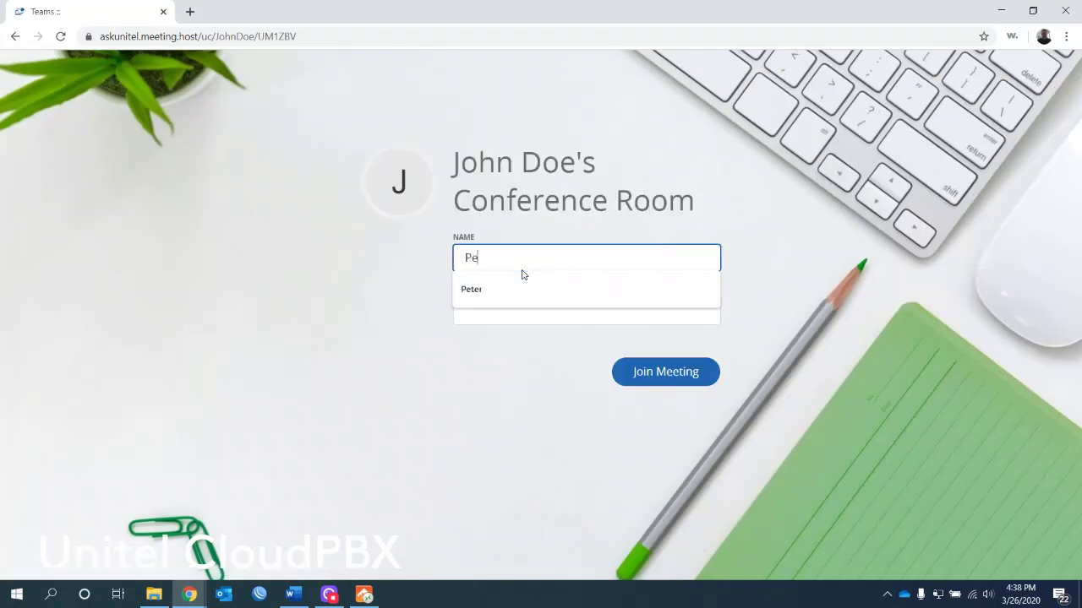
{"action": "left_click", "coordinate": [482, 321]}
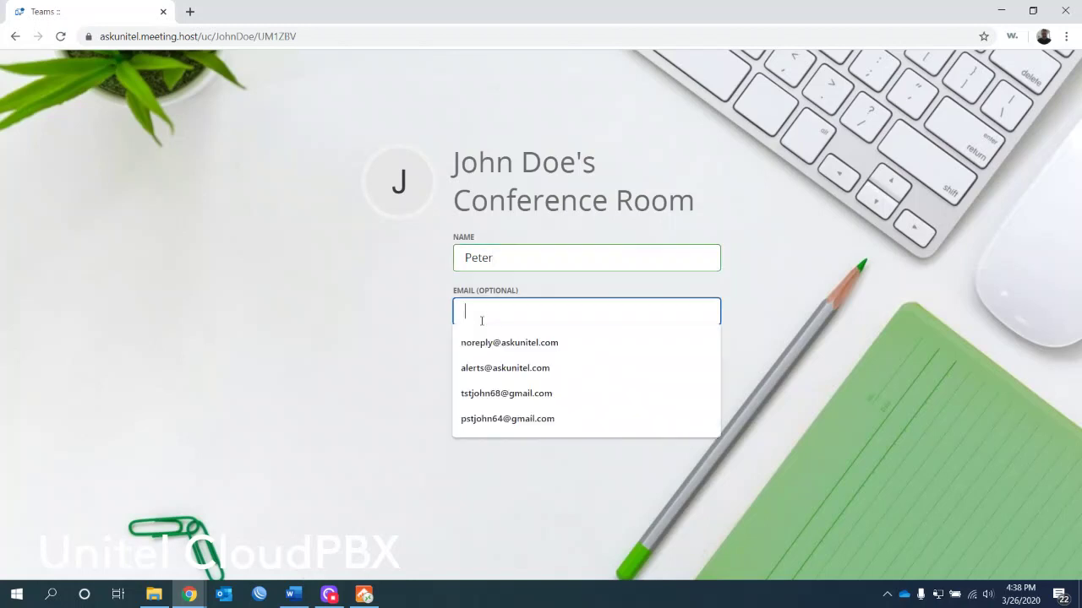
{"action": "left_click", "coordinate": [494, 341]}
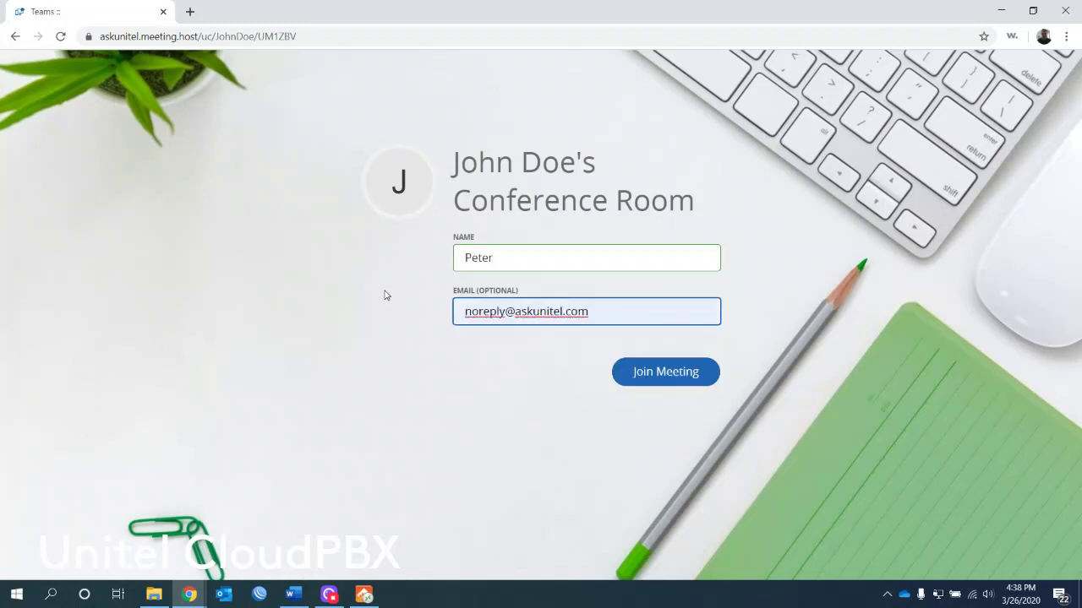
{"action": "left_click", "coordinate": [680, 378]}
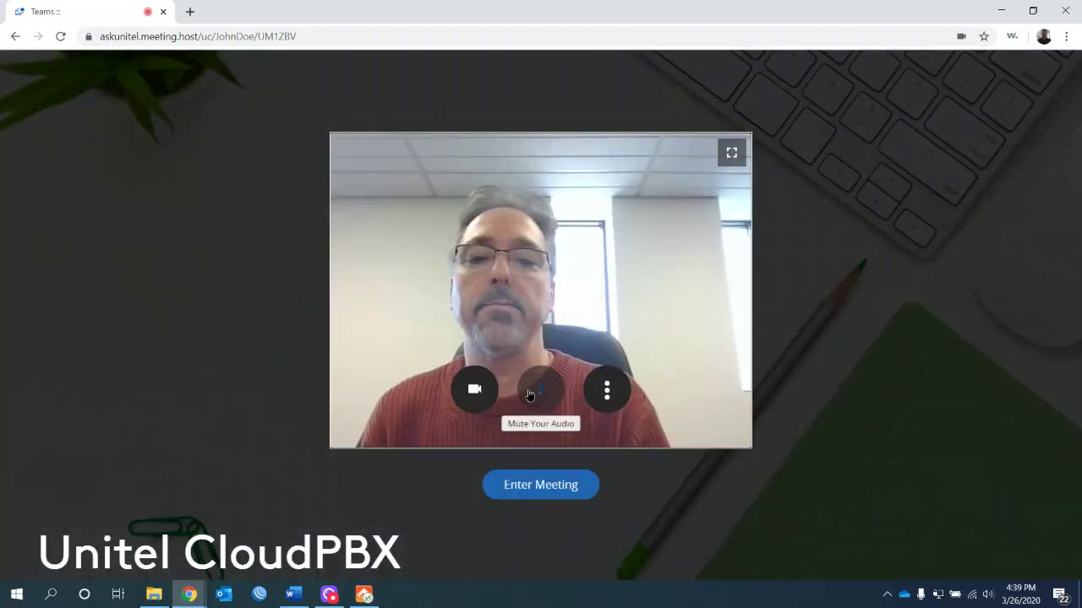
{"action": "left_click", "coordinate": [540, 394]}
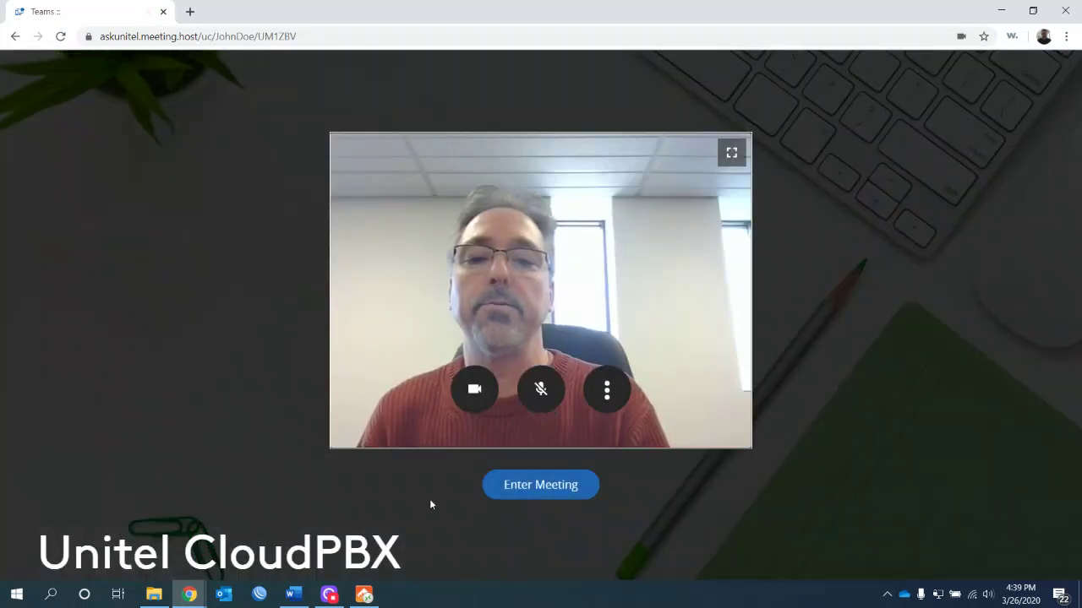
{"action": "left_click", "coordinate": [507, 487]}
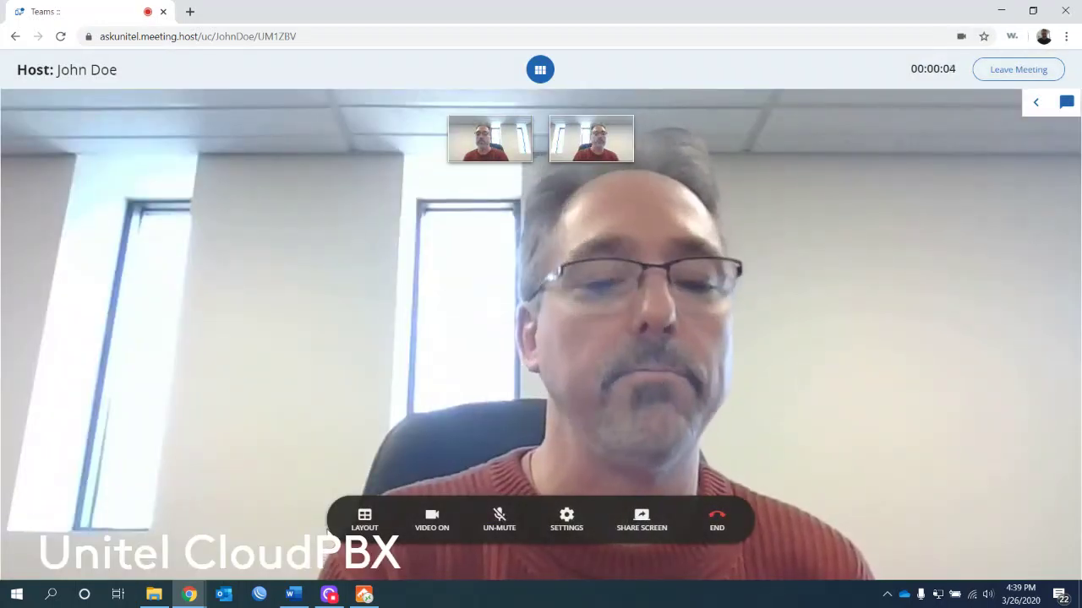
Step: In the host window, show participants side by side and toggle the camera, mic and settings
{"action": "left_click", "coordinate": [193, 587]}
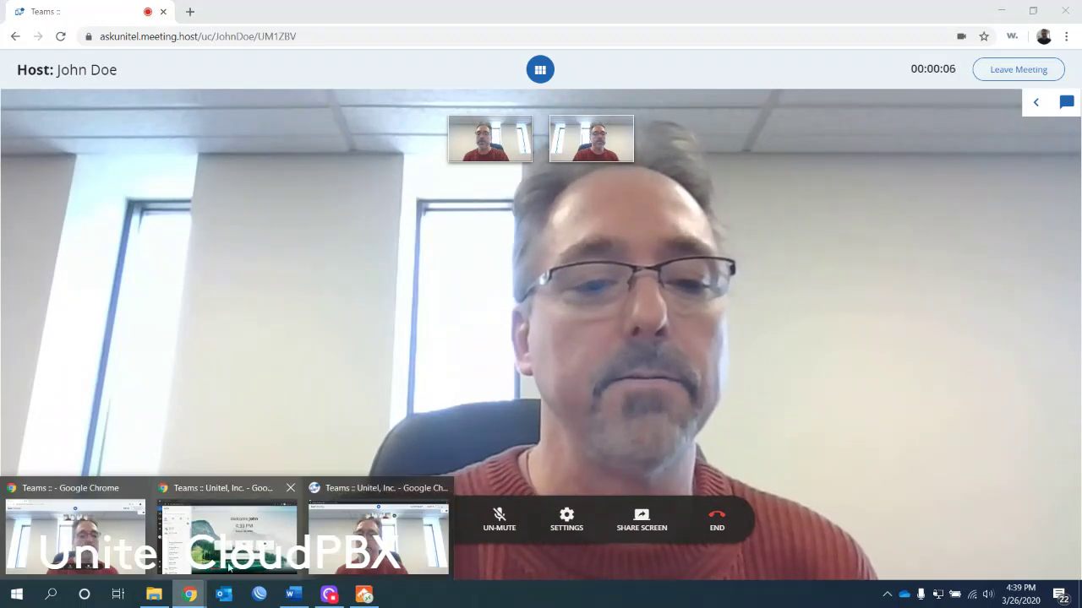
{"action": "left_click", "coordinate": [379, 537]}
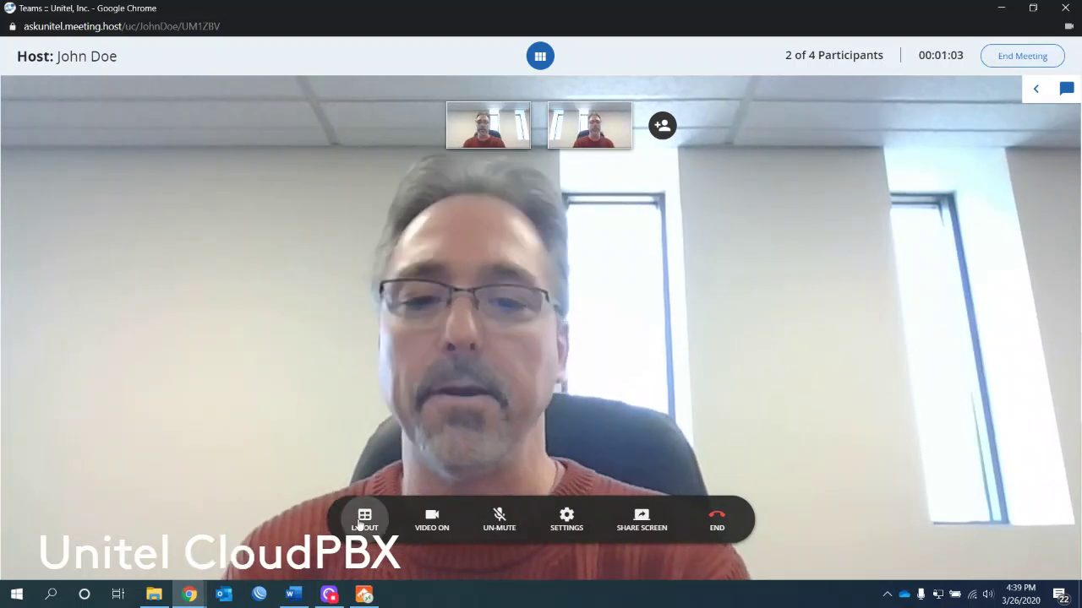
{"action": "left_click", "coordinate": [355, 522]}
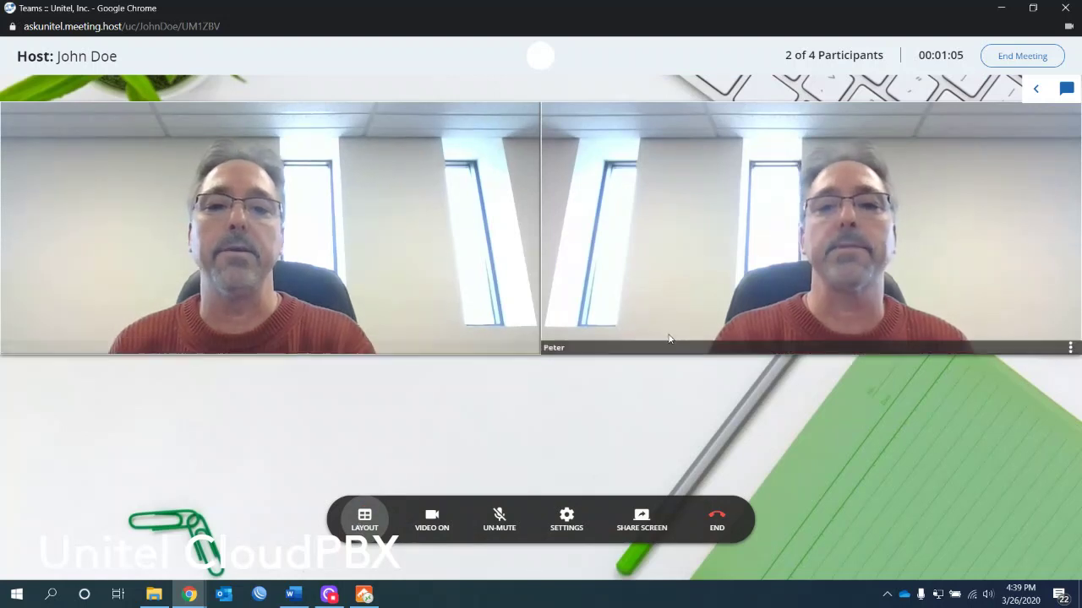
{"action": "left_click", "coordinate": [433, 521]}
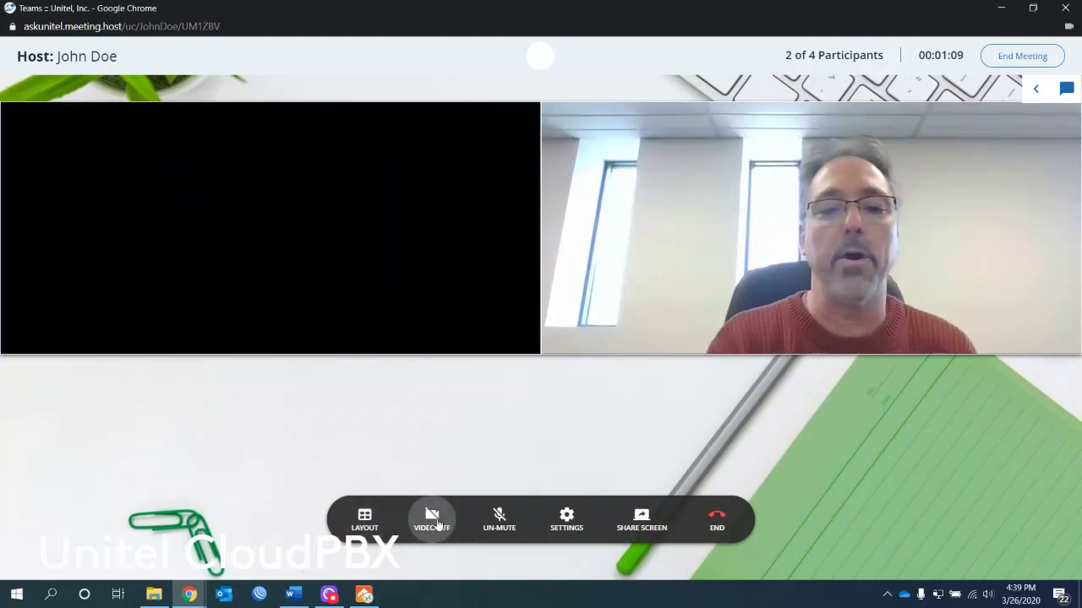
{"action": "left_click", "coordinate": [433, 522]}
{"action": "left_click", "coordinate": [500, 524]}
{"action": "left_click", "coordinate": [499, 524]}
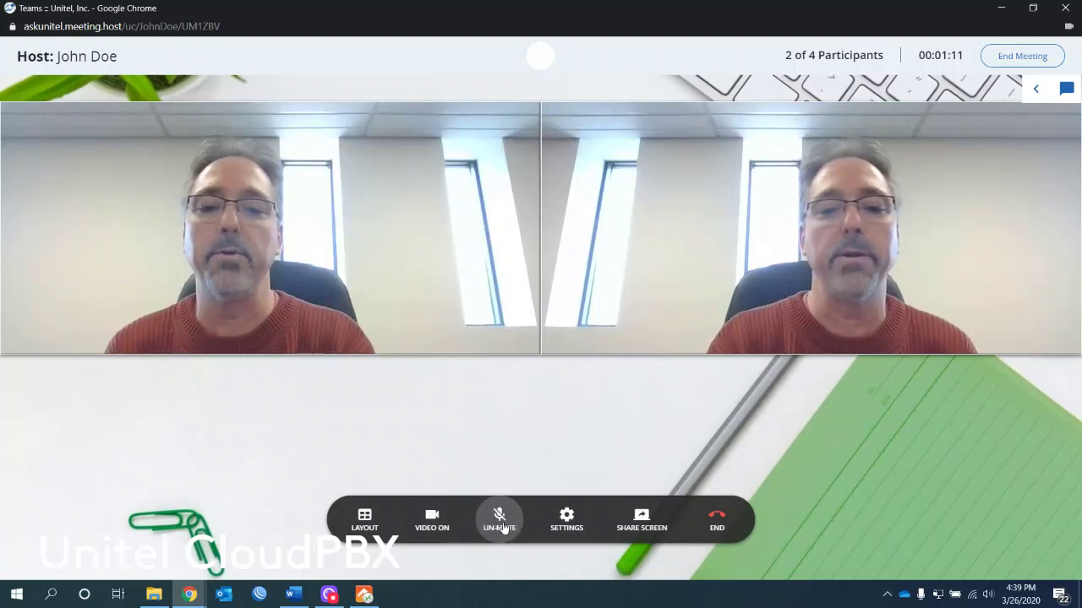
{"action": "left_click", "coordinate": [565, 531]}
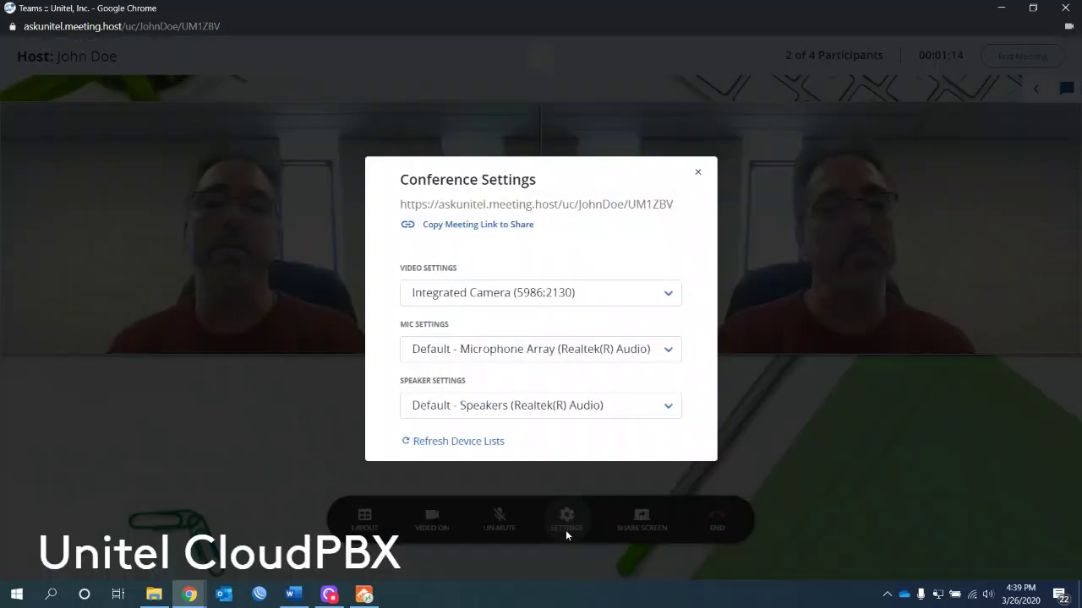
{"action": "left_click", "coordinate": [698, 175]}
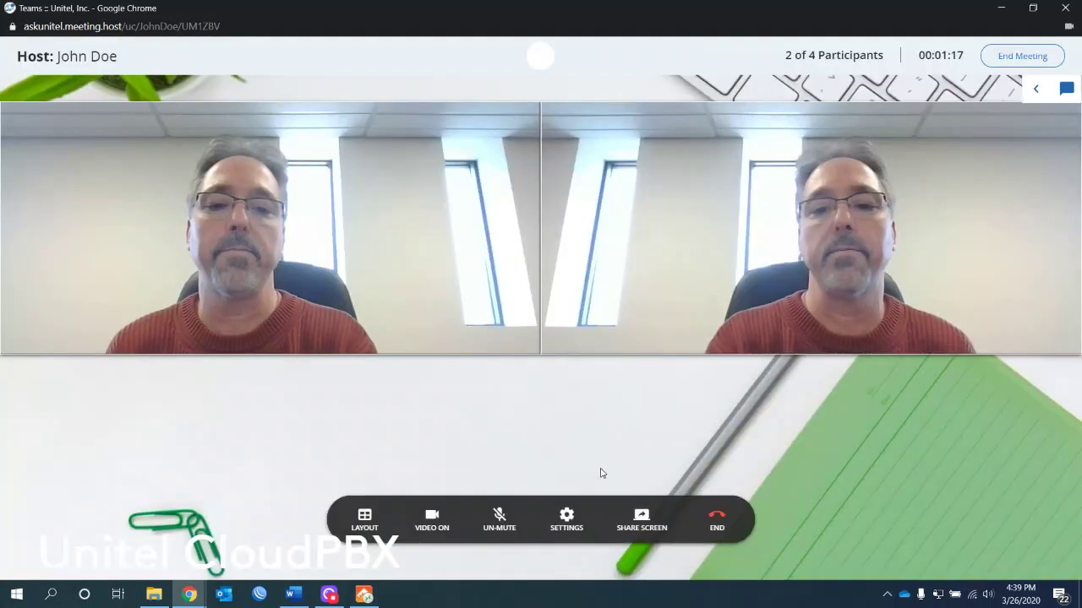
Step: Attempt screen sharing, dismiss the plugin notice, end the meeting for everyone and close its window
{"action": "left_click", "coordinate": [636, 521]}
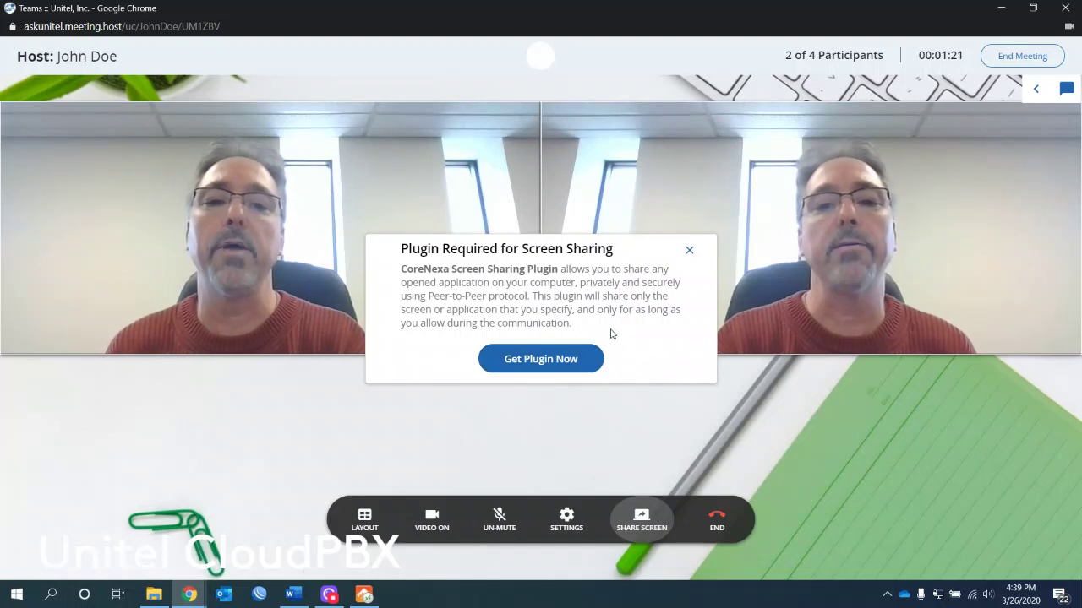
{"action": "left_click", "coordinate": [689, 251]}
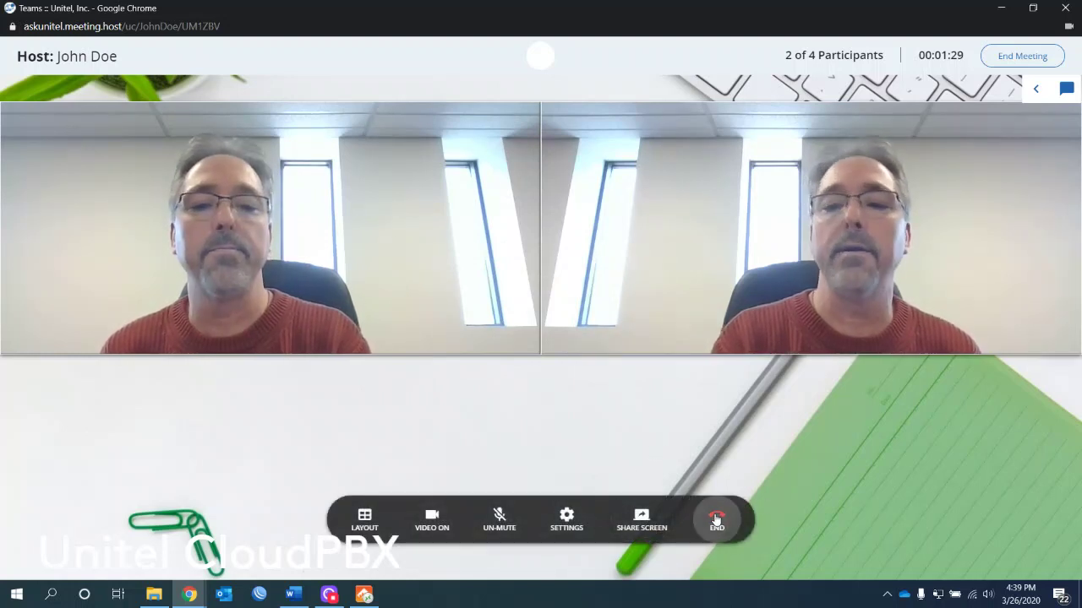
{"action": "left_click", "coordinate": [1014, 63]}
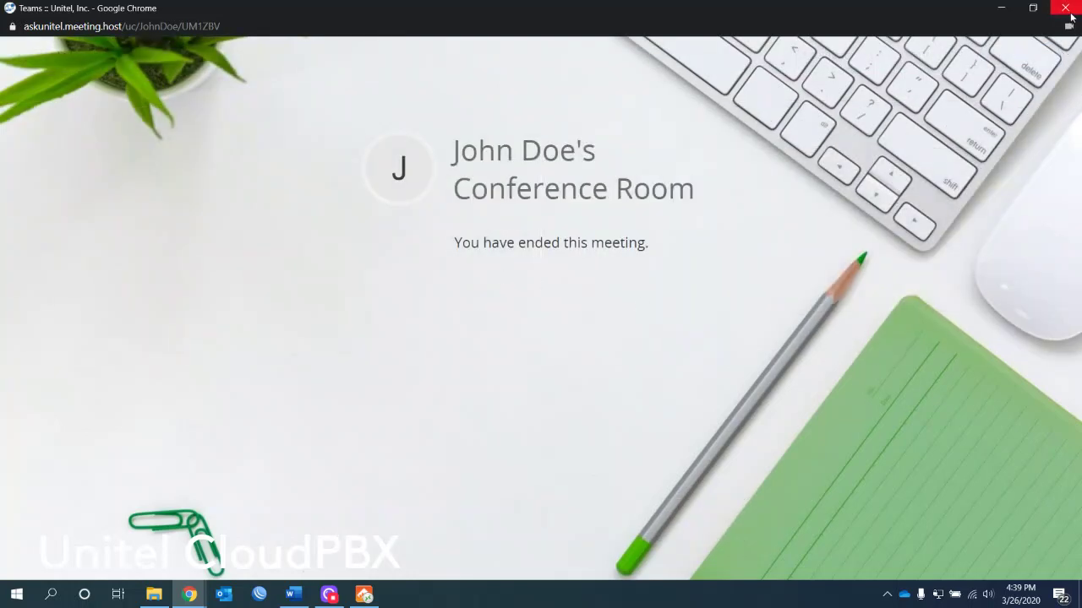
{"action": "left_click", "coordinate": [1065, 8]}
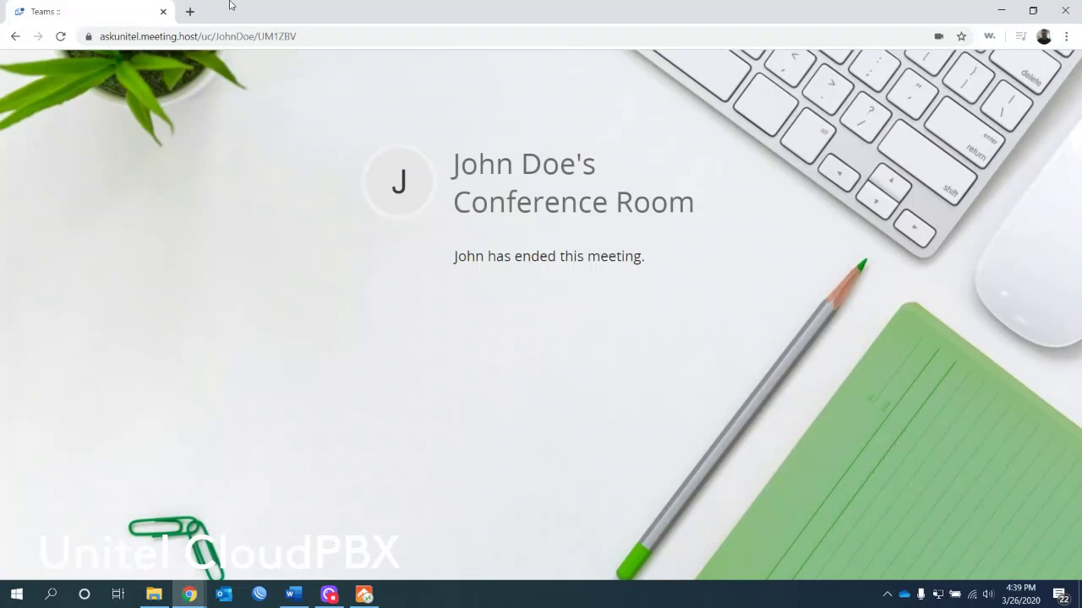
Step: Close the leftover tab and create a chat with the available colleague
{"action": "left_click", "coordinate": [162, 14]}
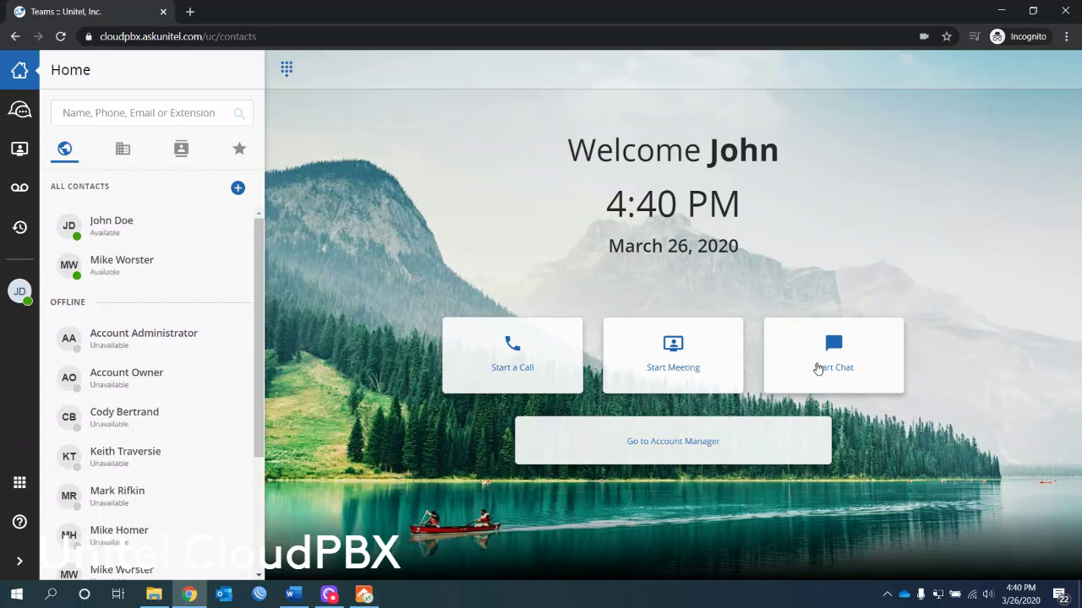
{"action": "left_click", "coordinate": [818, 369]}
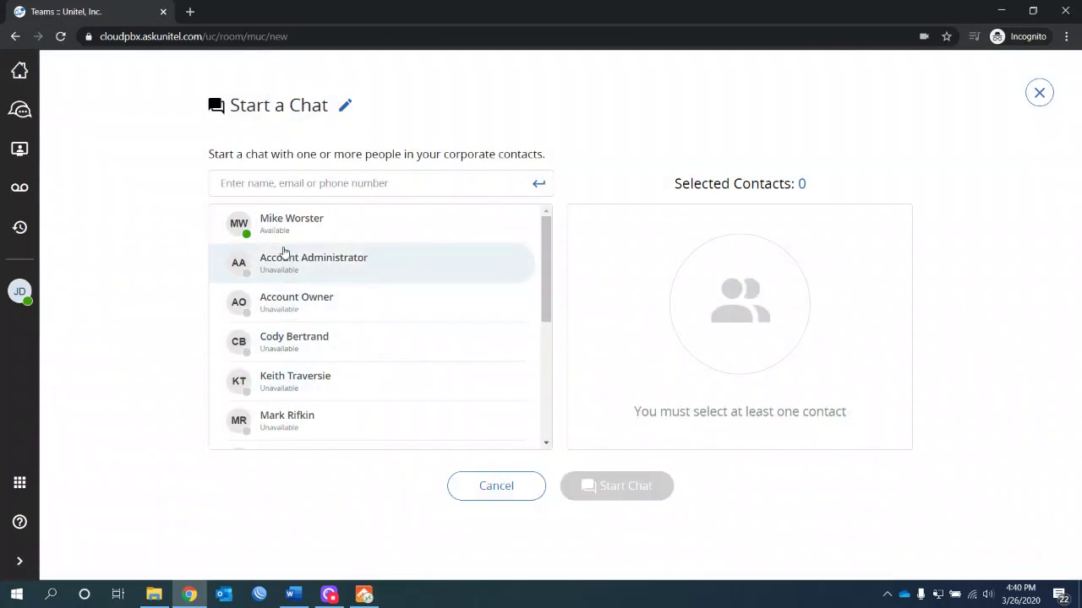
{"action": "left_click", "coordinate": [328, 235]}
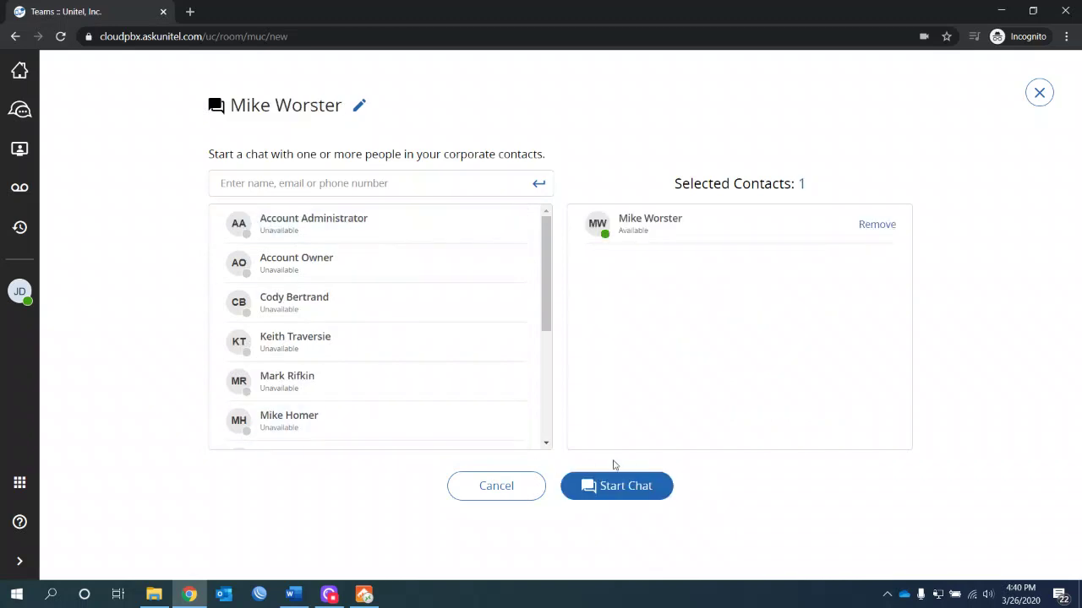
{"action": "left_click", "coordinate": [623, 490]}
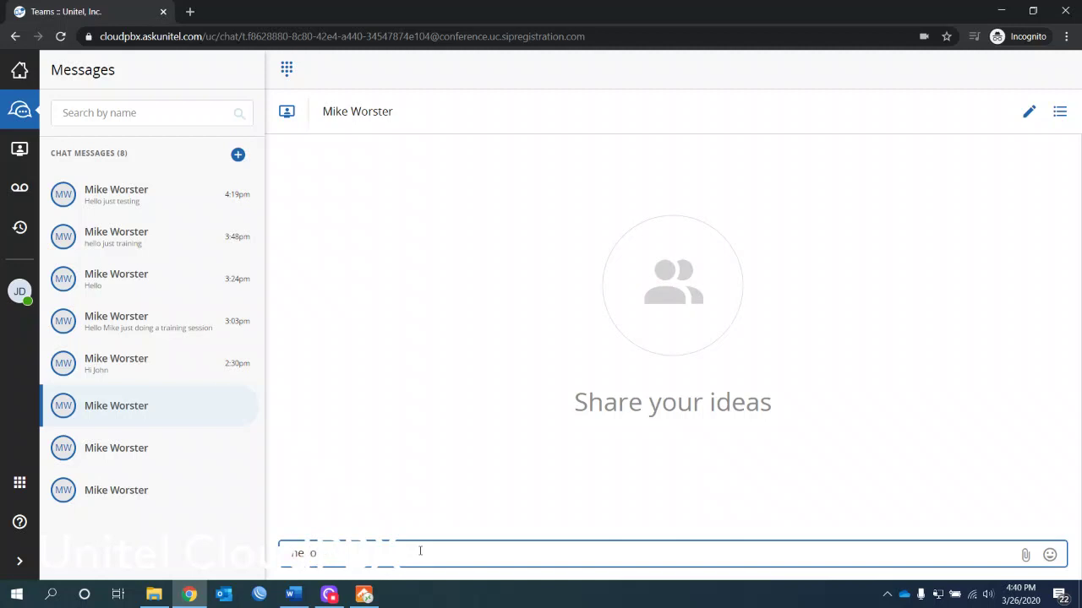
Step: Send a greeting message and display the chat's participant list
{"action": "type", "text": "hello Mike"}
{"action": "key", "text": "Return"}
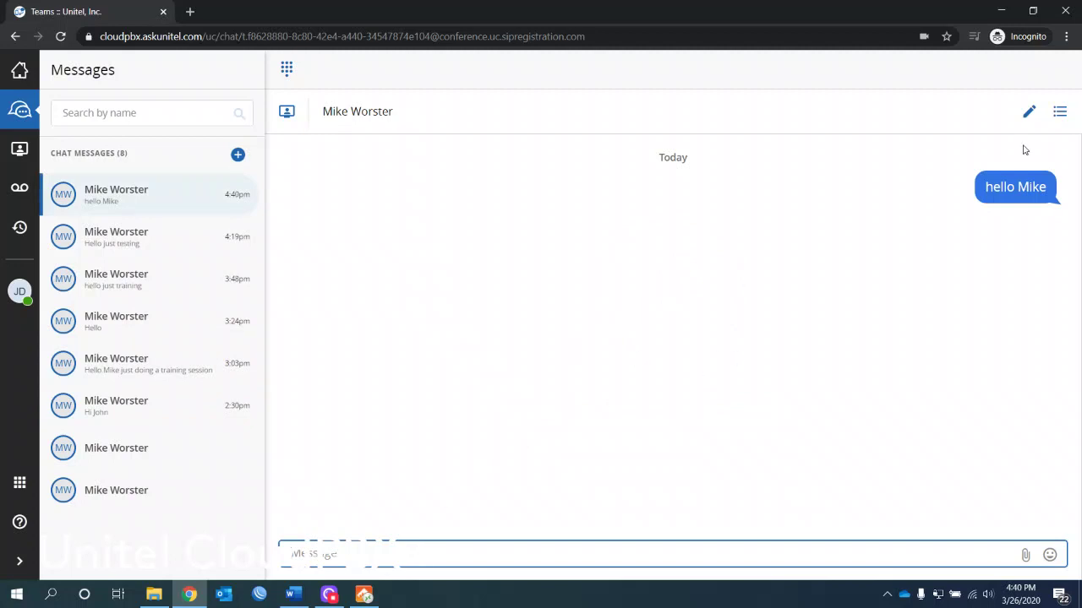
{"action": "left_click", "coordinate": [1060, 118]}
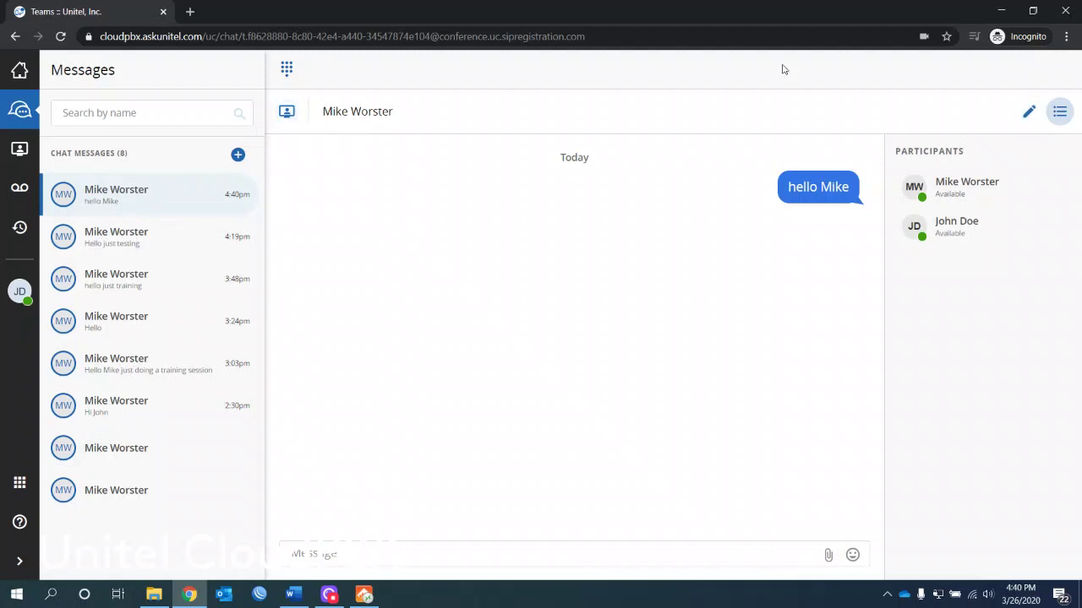
Step: Go to Home, open the Account Manager in a new tab, then close that tab
{"action": "left_click", "coordinate": [20, 71]}
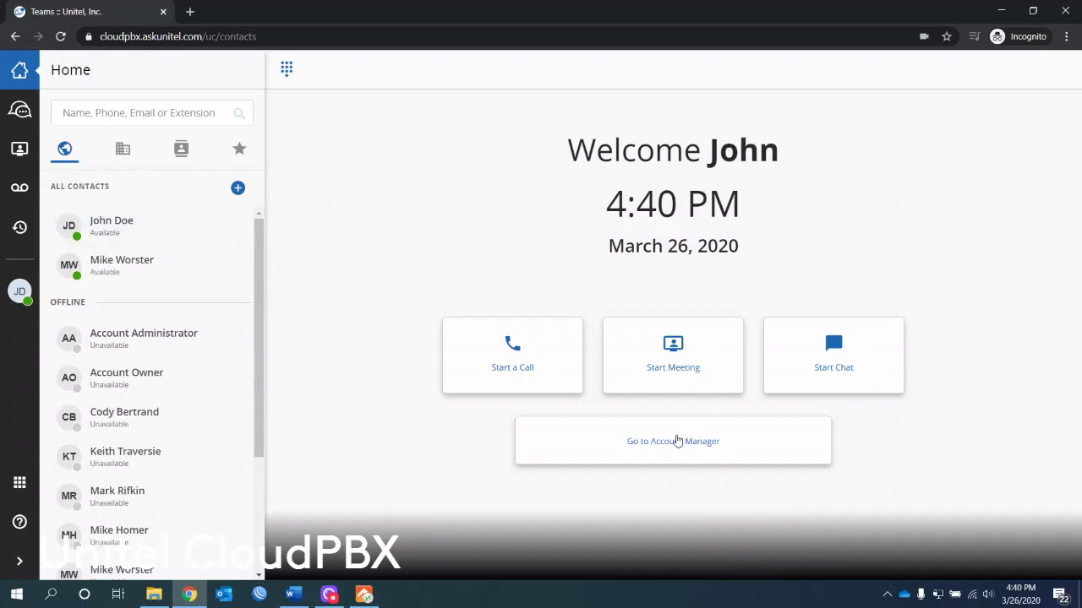
{"action": "left_click", "coordinate": [673, 444]}
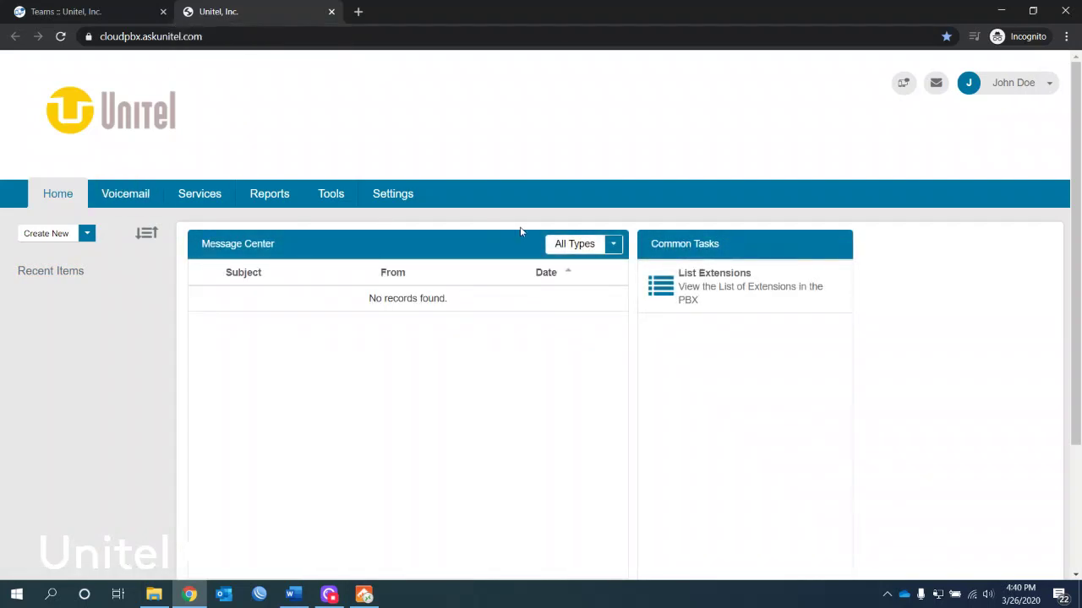
{"action": "left_click", "coordinate": [330, 12]}
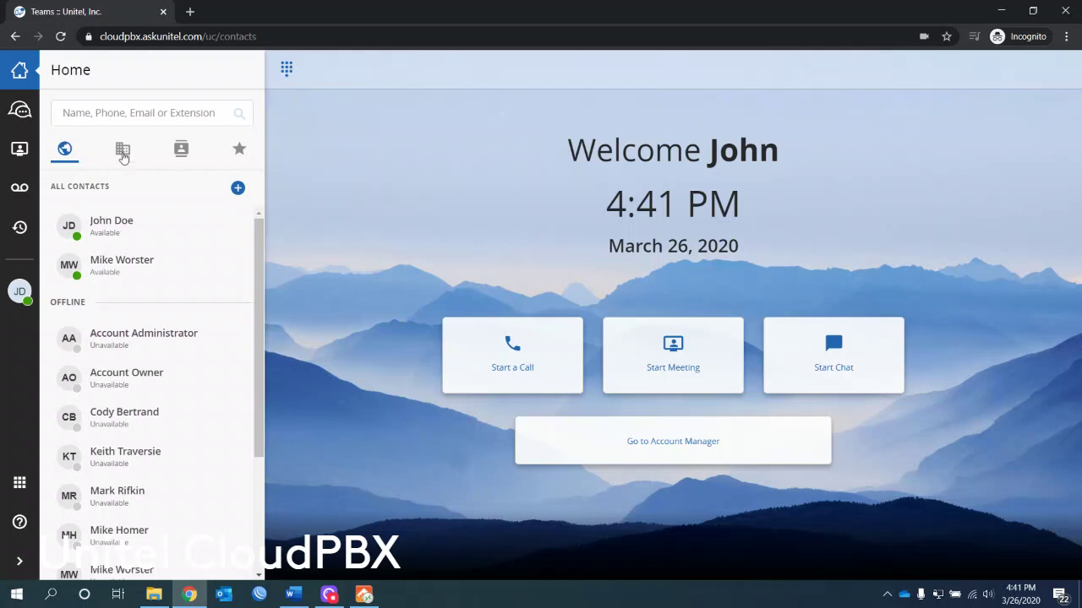
Step: Browse the Company, Personal and Favorites contact tabs, cancelling a new personal contact along the way
{"action": "left_click", "coordinate": [123, 157]}
{"action": "left_click", "coordinate": [179, 154]}
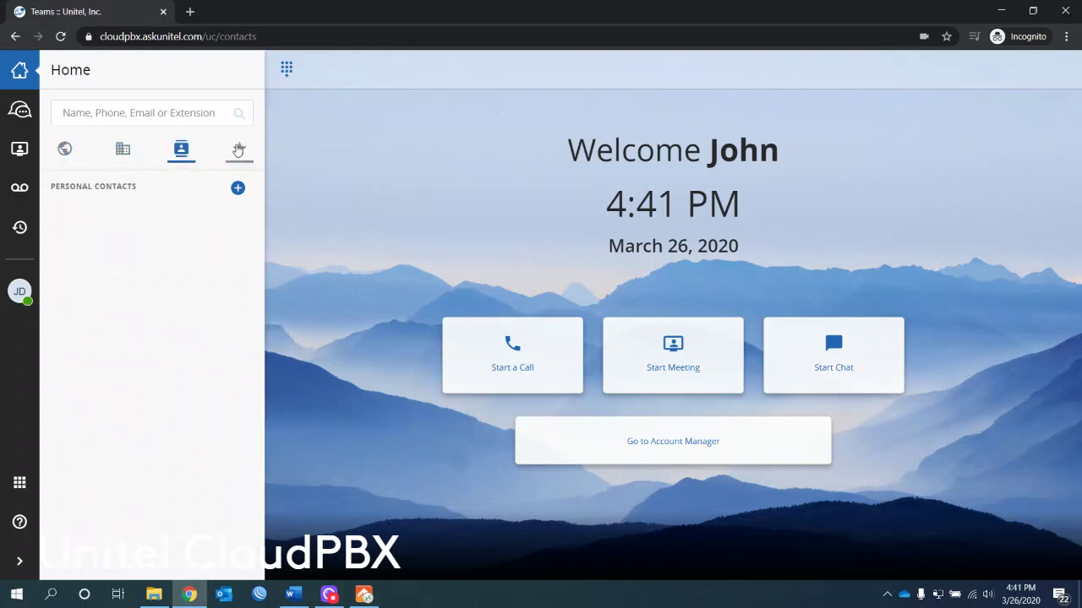
{"action": "left_click", "coordinate": [238, 188]}
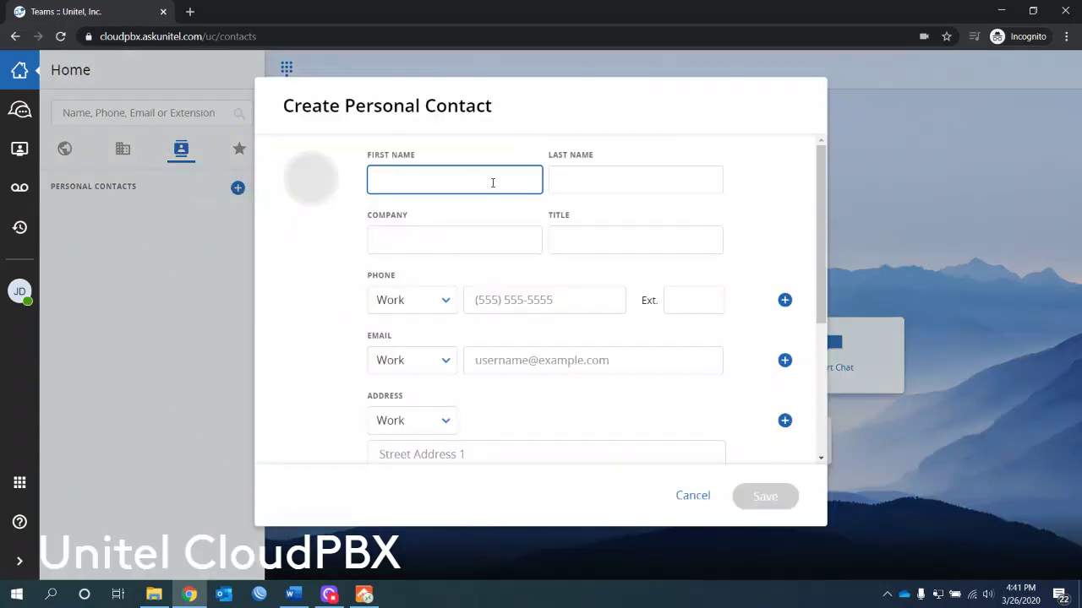
{"action": "left_click", "coordinate": [707, 501]}
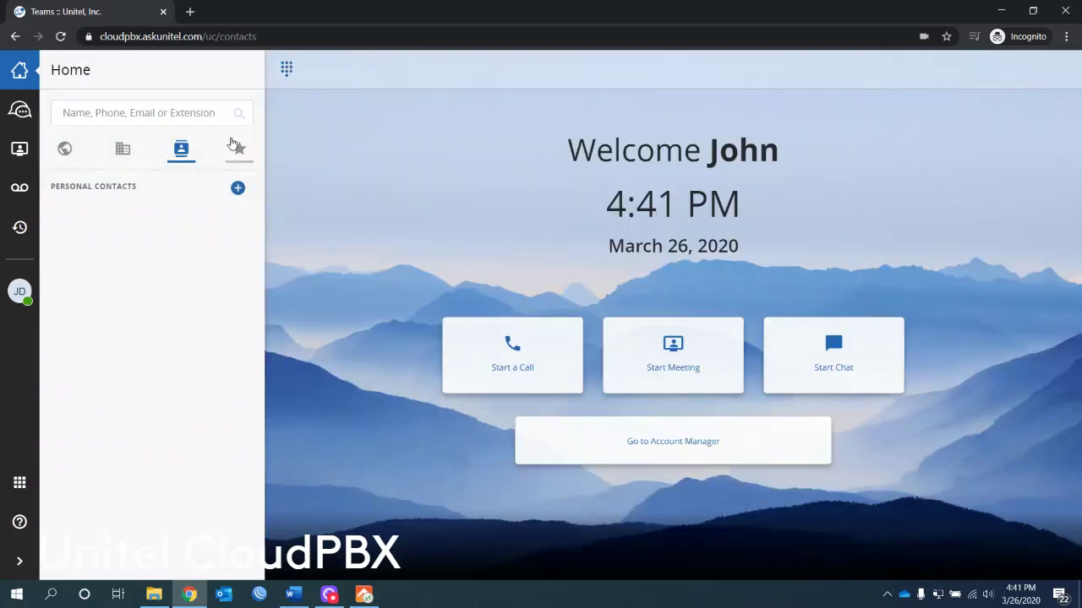
{"action": "left_click", "coordinate": [238, 149]}
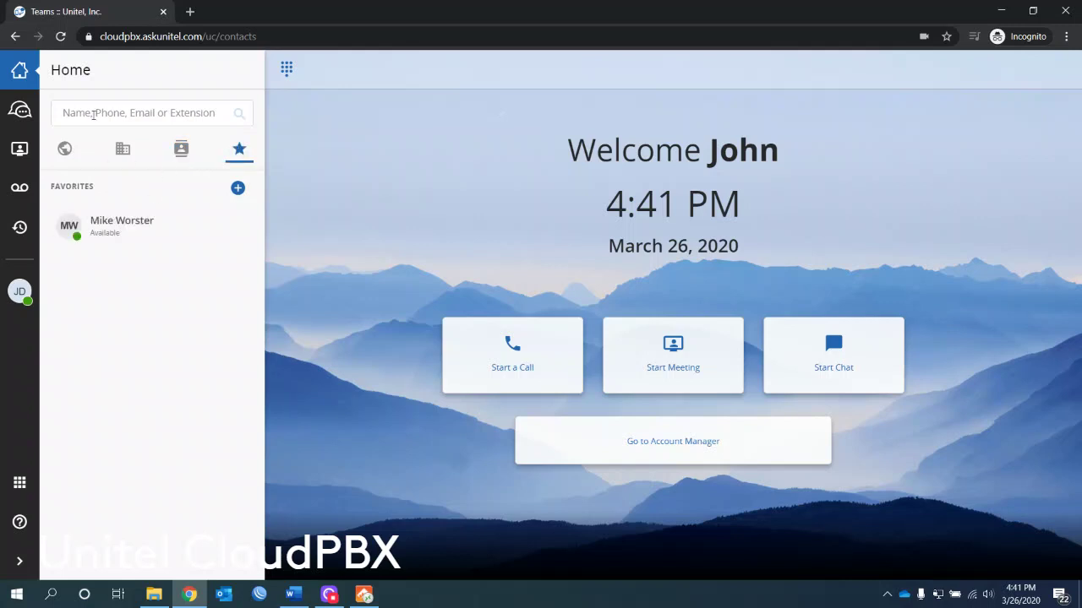
{"action": "left_click", "coordinate": [64, 149]}
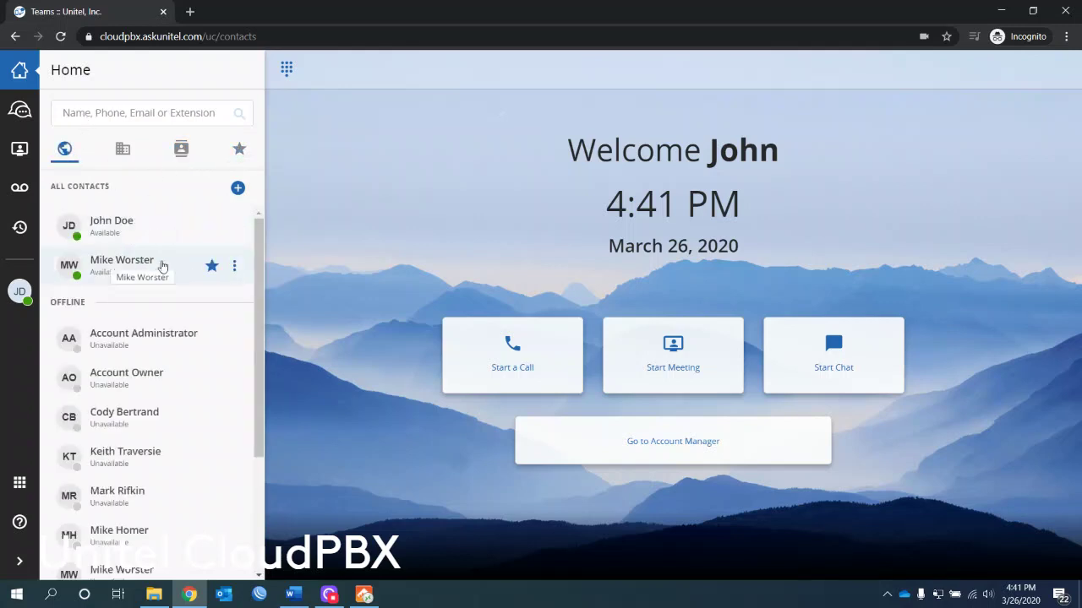
Step: Star your own contact as a favorite, check Favorites, then return to All Contacts
{"action": "left_click", "coordinate": [231, 226]}
{"action": "left_click", "coordinate": [231, 227]}
{"action": "left_click", "coordinate": [230, 227]}
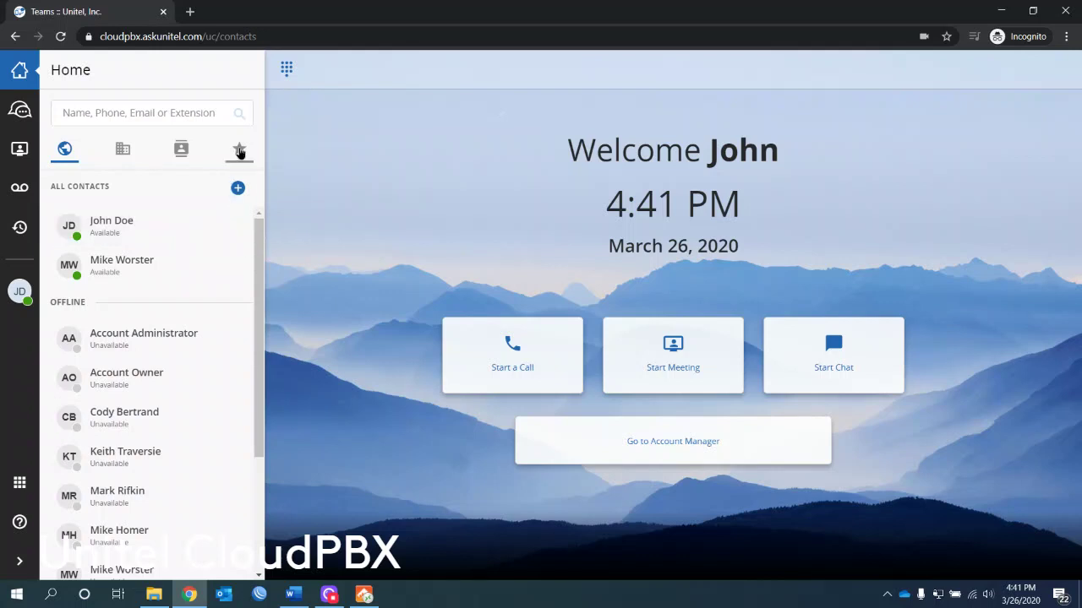
{"action": "left_click", "coordinate": [239, 150]}
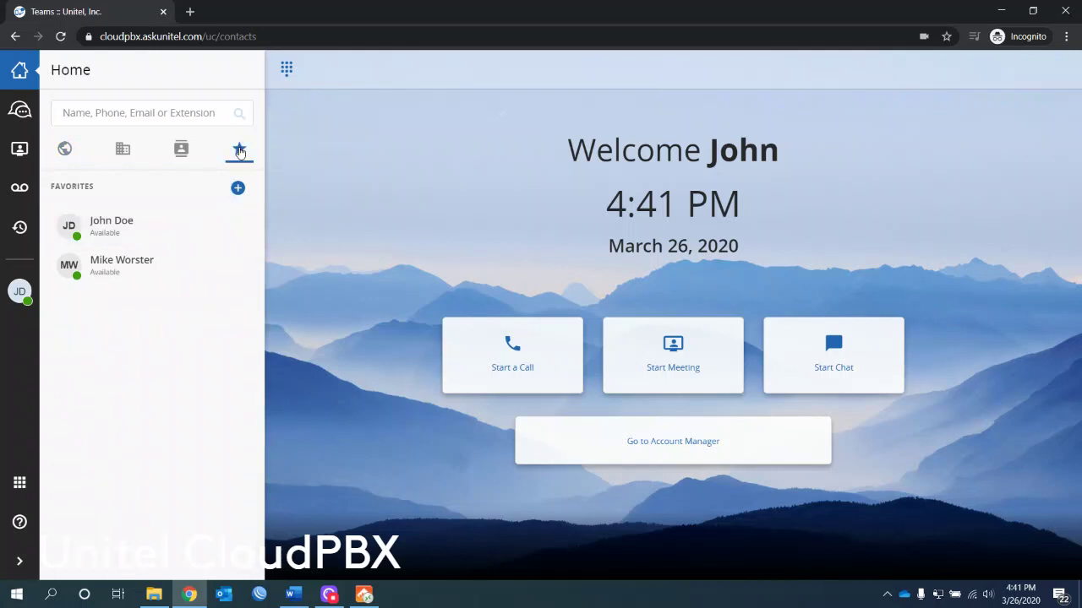
{"action": "left_click", "coordinate": [65, 152]}
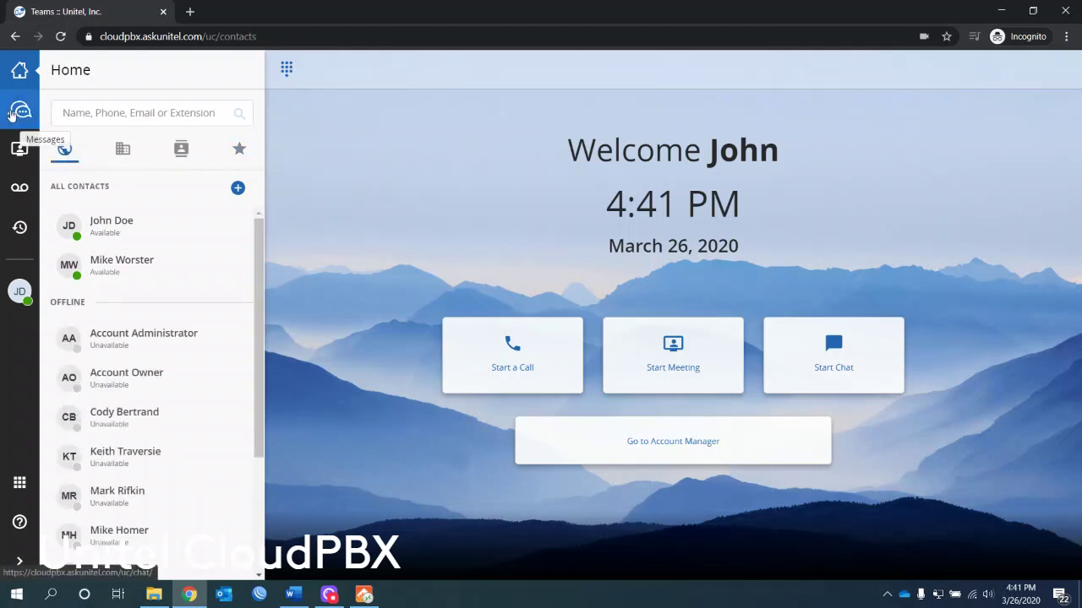
Step: Glance at Messages, review the Meetings page's Start Meeting and Guest PIN, then open Voicemail
{"action": "left_click", "coordinate": [19, 112]}
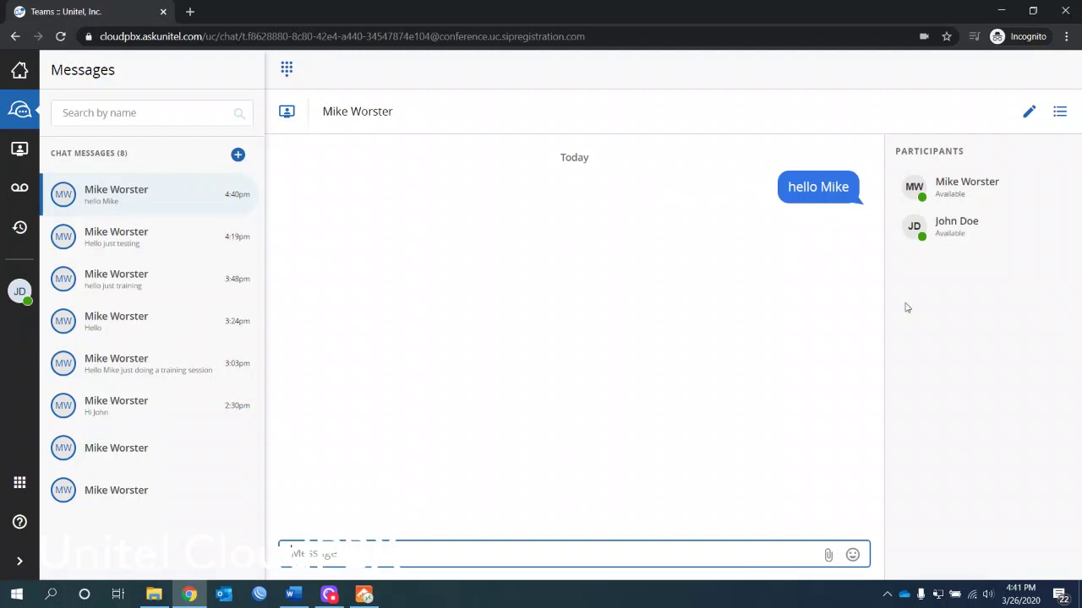
{"action": "left_click", "coordinate": [20, 74]}
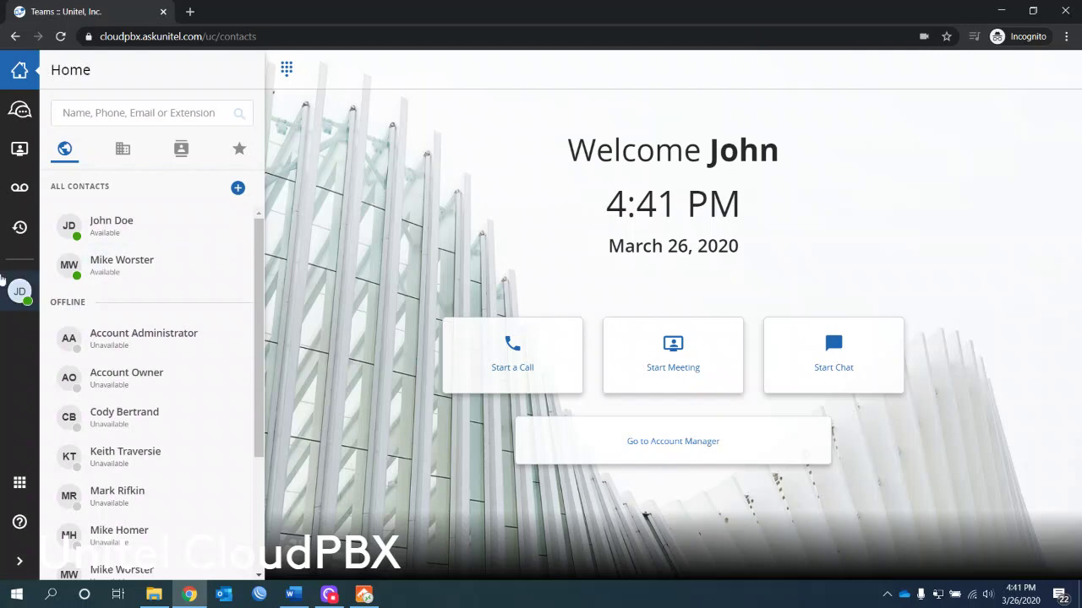
{"action": "left_click", "coordinate": [9, 159]}
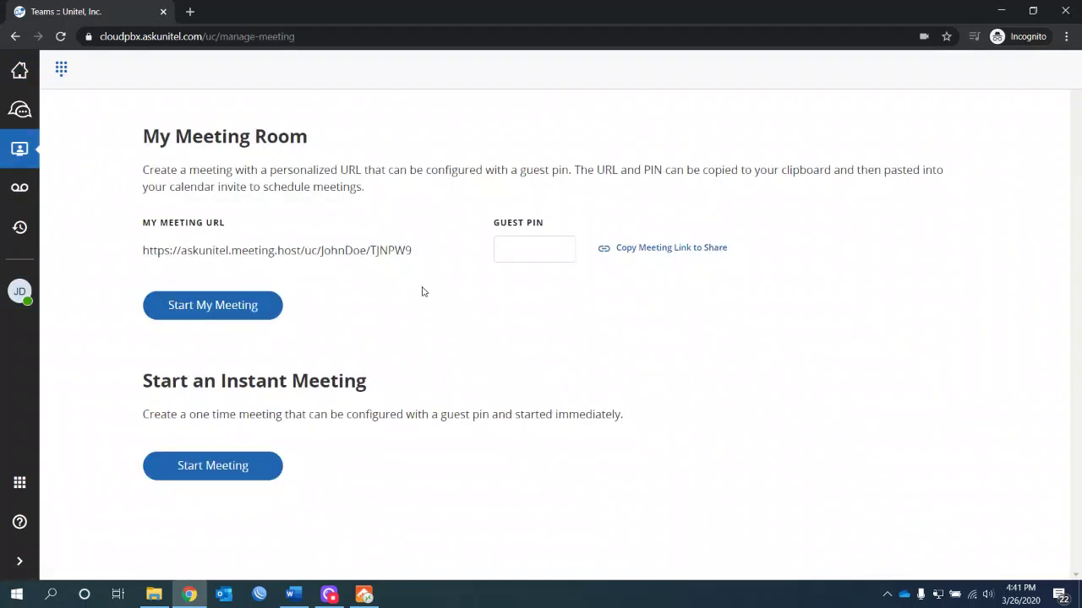
{"action": "left_click", "coordinate": [218, 465]}
{"action": "left_click", "coordinate": [514, 248]}
{"action": "left_click", "coordinate": [15, 189]}
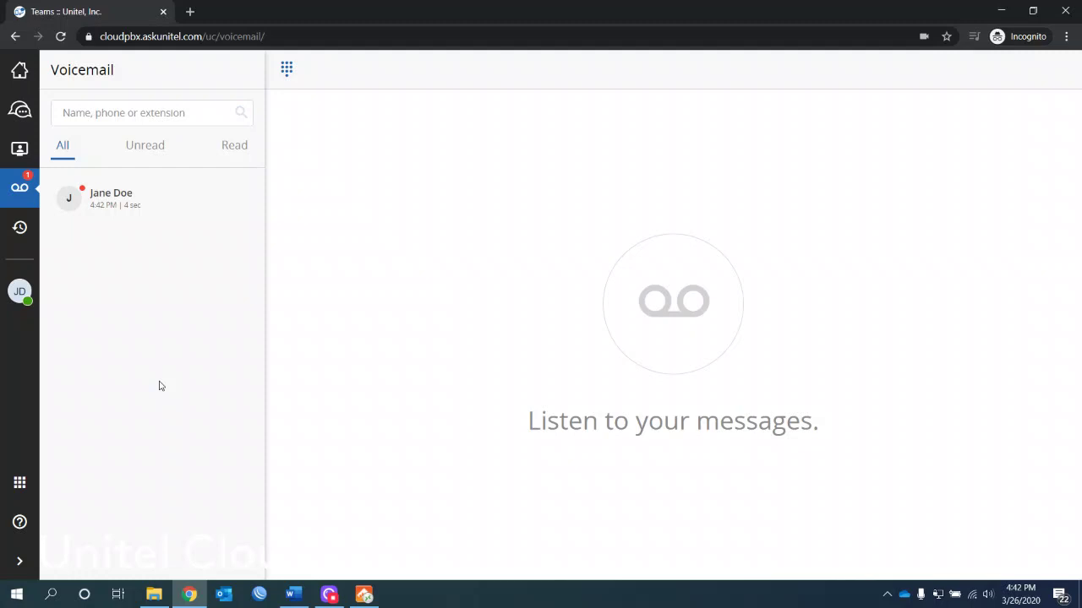
Step: Open and play the 4-second voicemail, then delete it and confirm
{"action": "mouse_move", "coordinate": [127, 201]}
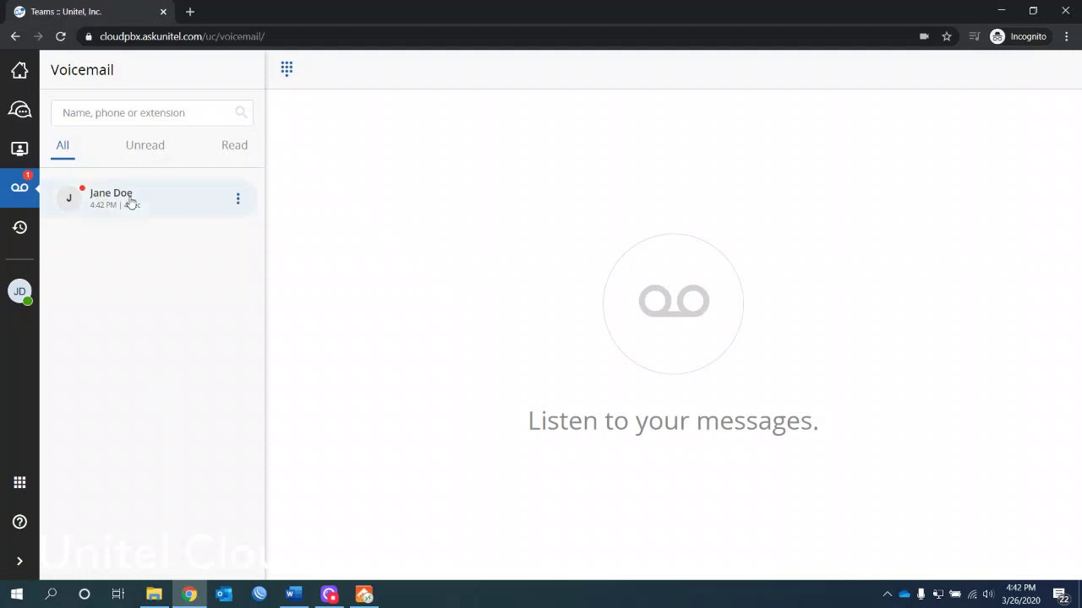
{"action": "left_click", "coordinate": [236, 203]}
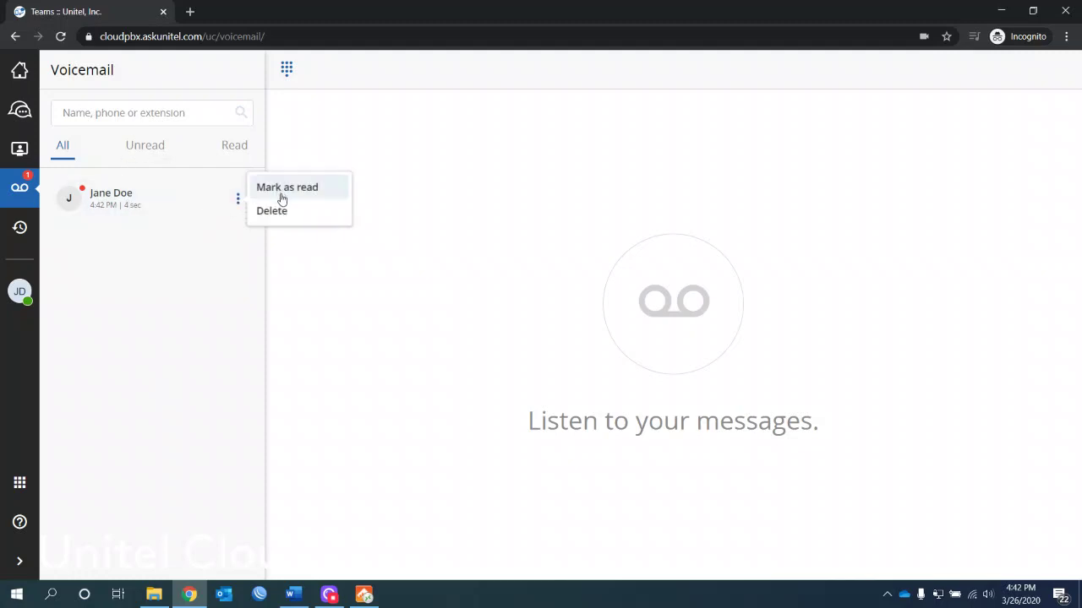
{"action": "left_click", "coordinate": [116, 207]}
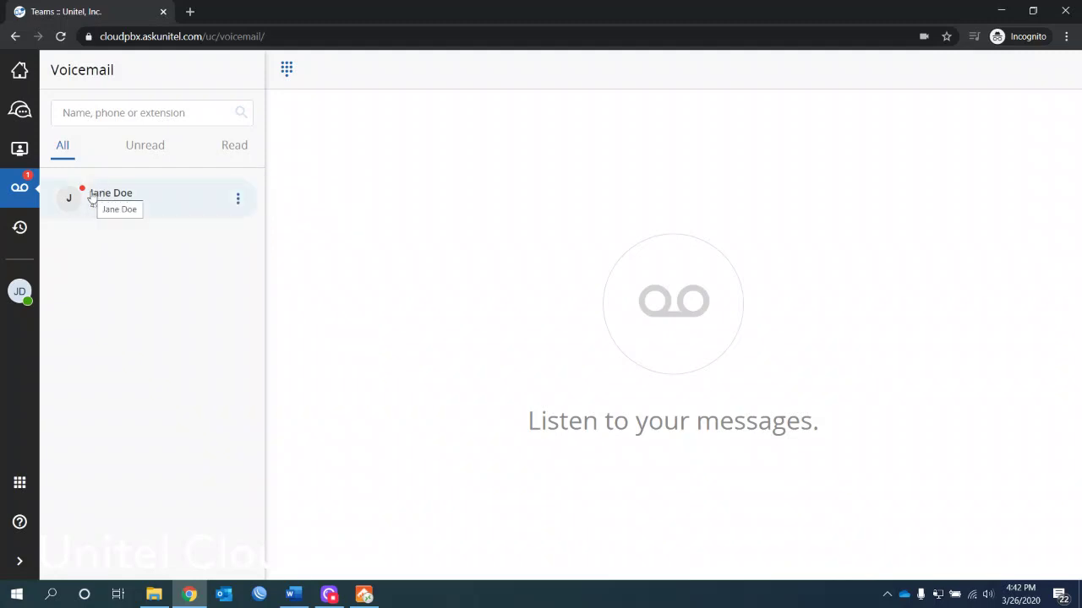
{"action": "double_click", "coordinate": [91, 196]}
{"action": "left_click", "coordinate": [92, 196]}
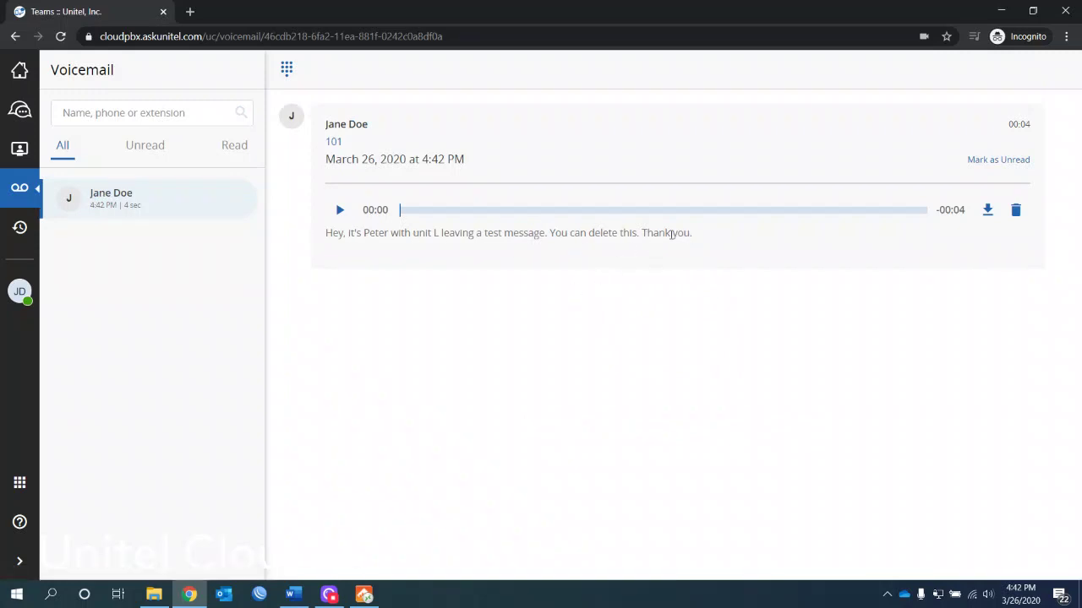
{"action": "left_click", "coordinate": [340, 211]}
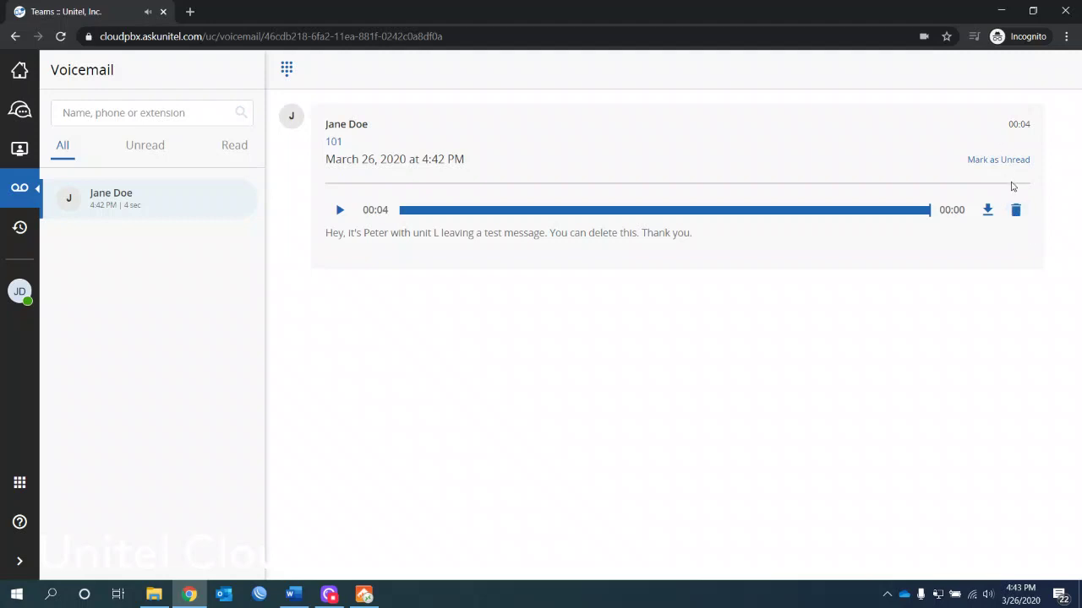
{"action": "left_click", "coordinate": [1015, 212]}
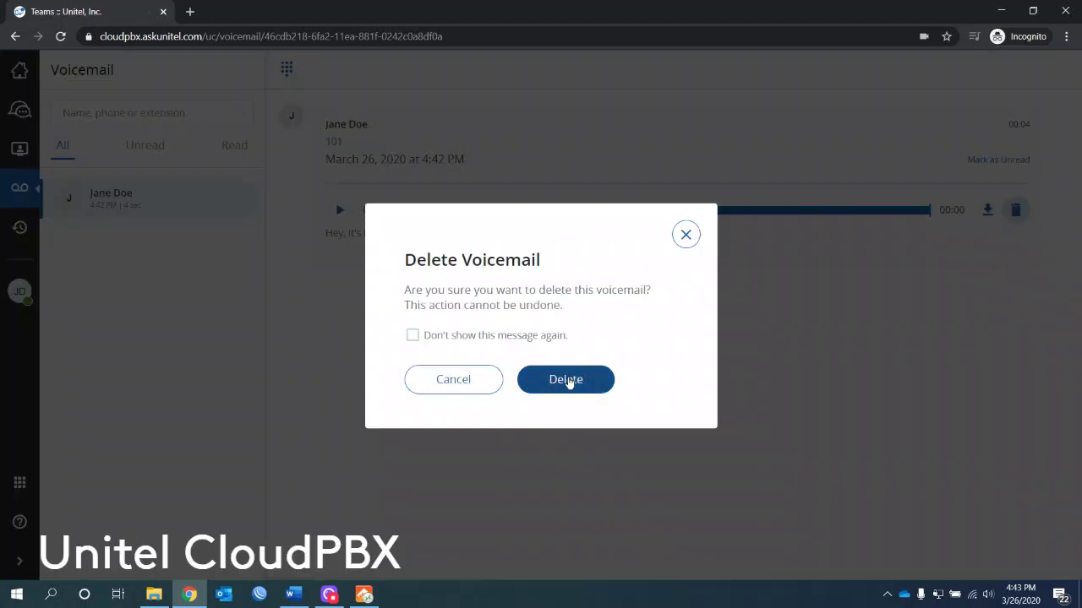
{"action": "left_click", "coordinate": [575, 387]}
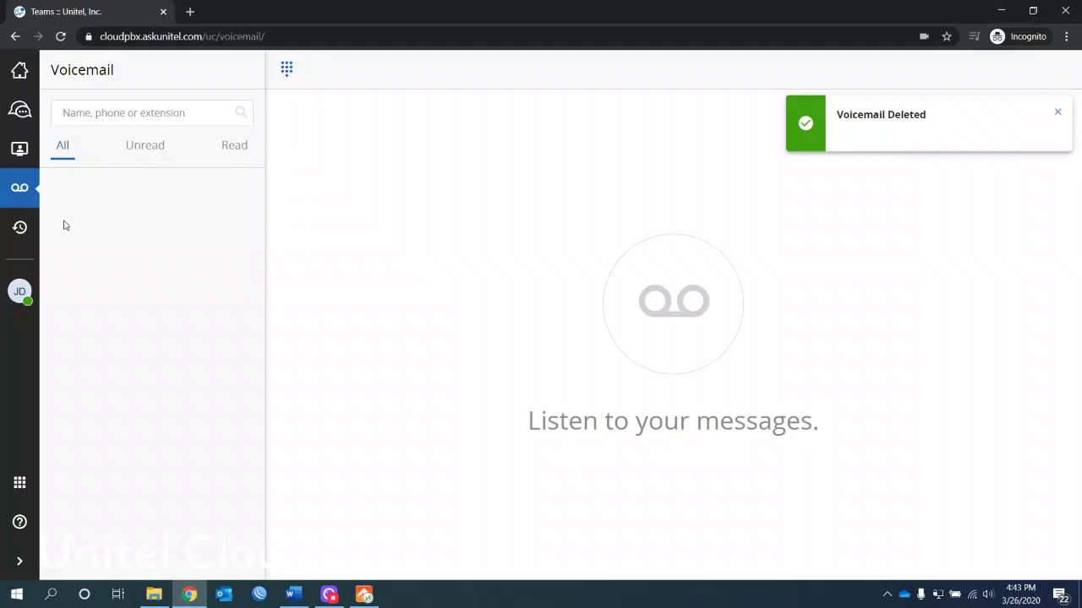
Step: Open Call History, dismiss the deletion notice, and search 'Unite' before clearing the search
{"action": "left_click", "coordinate": [19, 229]}
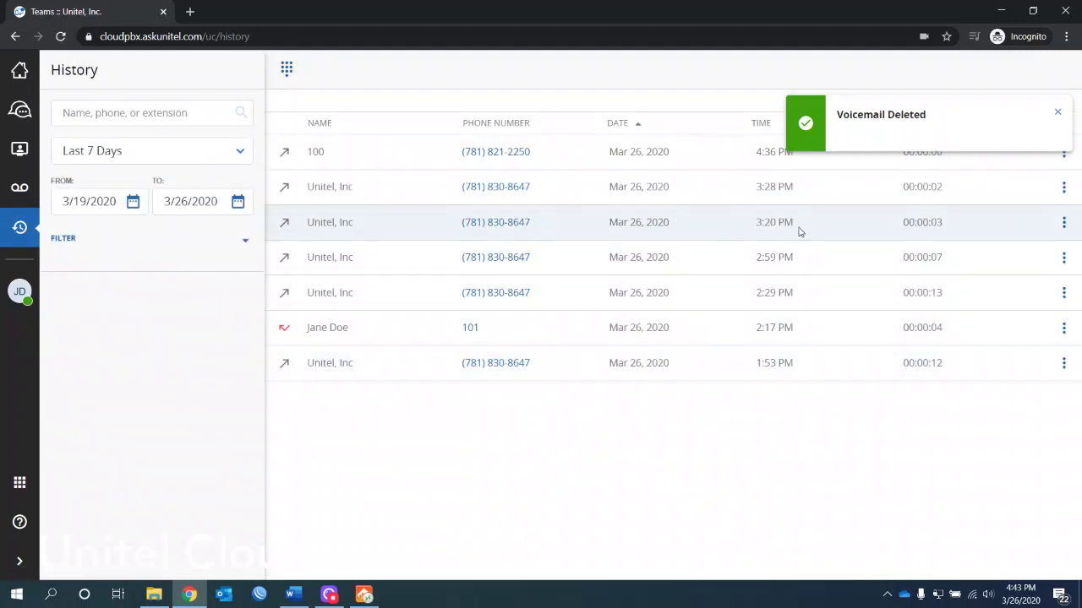
{"action": "left_click", "coordinate": [1055, 111]}
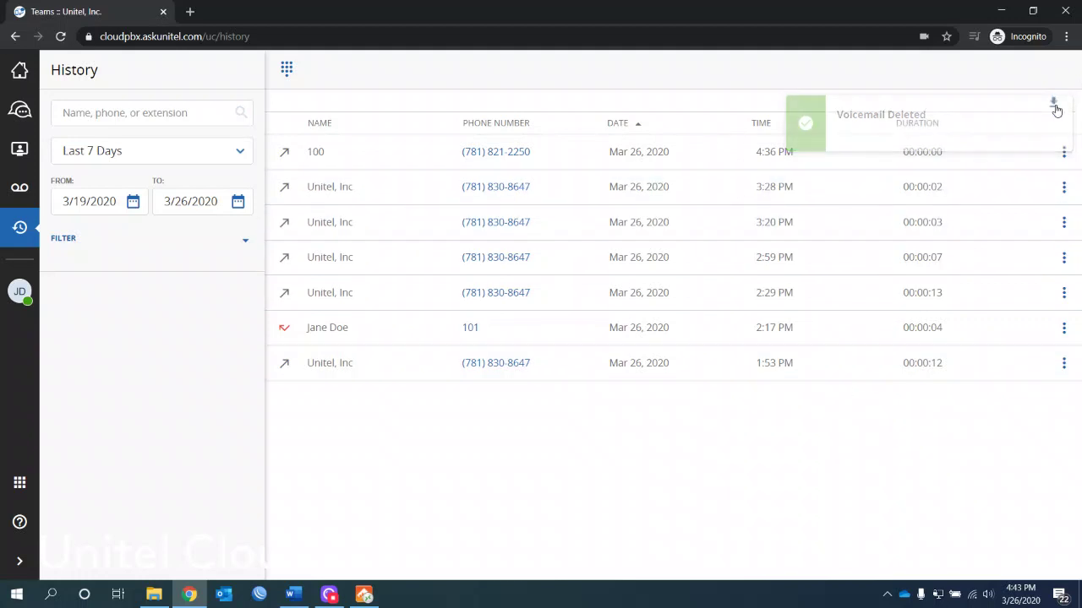
{"action": "left_click", "coordinate": [104, 111]}
{"action": "type", "text": "Unitel"}
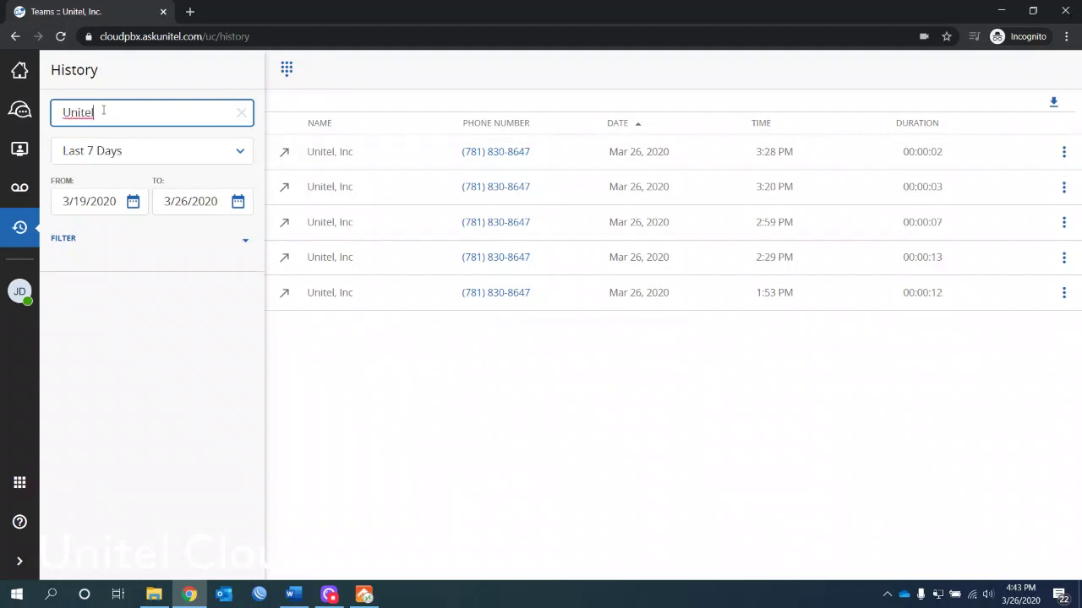
{"action": "key", "text": "BackSpace"}
{"action": "key", "text": "BackSpace"}
{"action": "key", "text": "BackSpace"}
{"action": "key", "text": "BackSpace"}
{"action": "key", "text": "BackSpace"}
{"action": "key", "text": "BackSpace"}
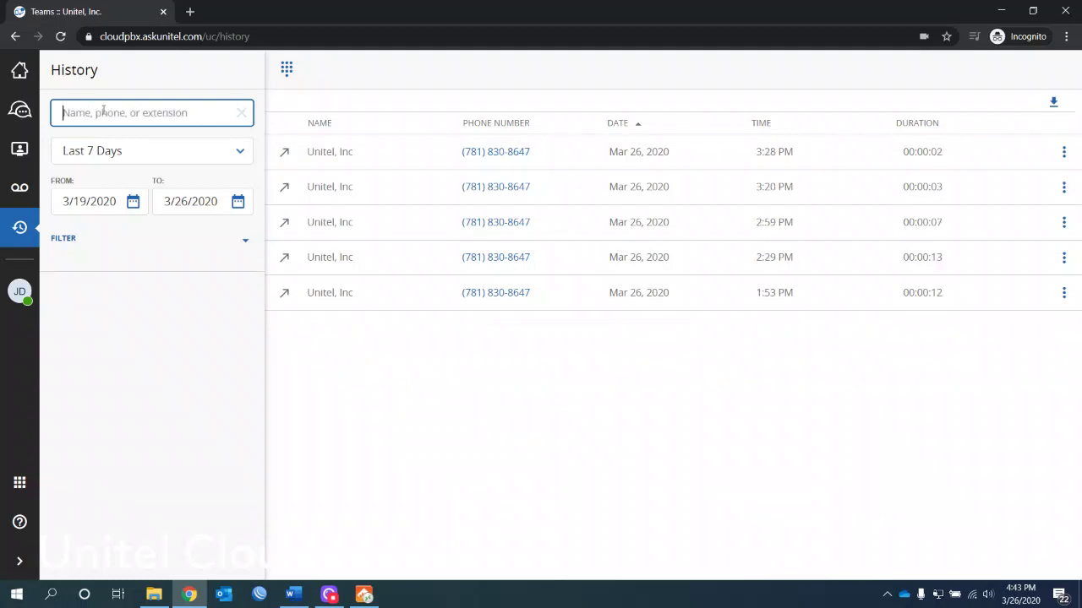
Step: Show calls from All dates with call-type filters expanded, and call back the top number
{"action": "left_click", "coordinate": [239, 158]}
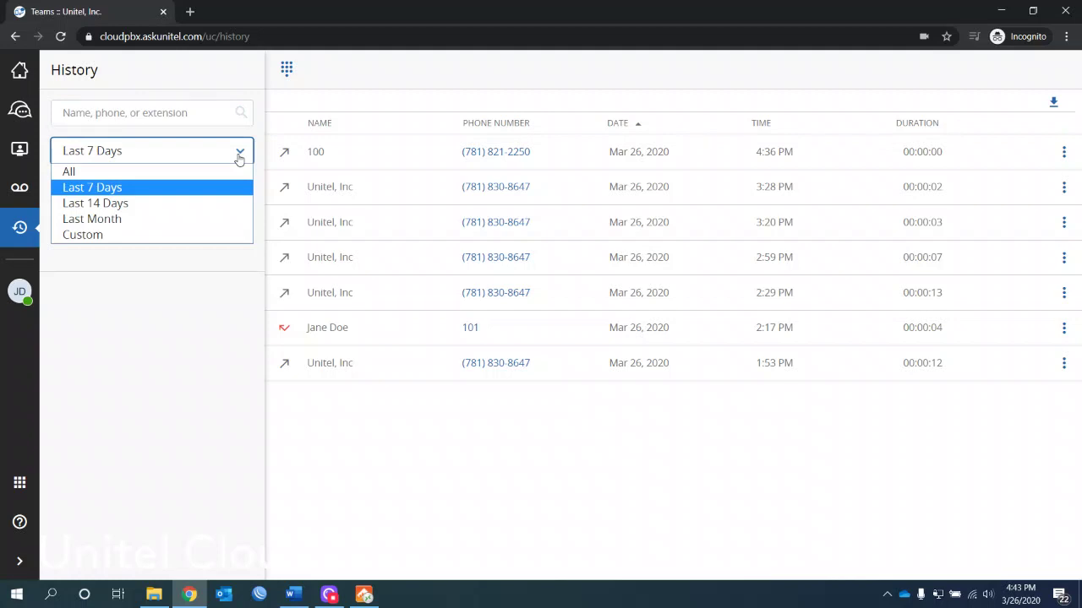
{"action": "left_click", "coordinate": [223, 169]}
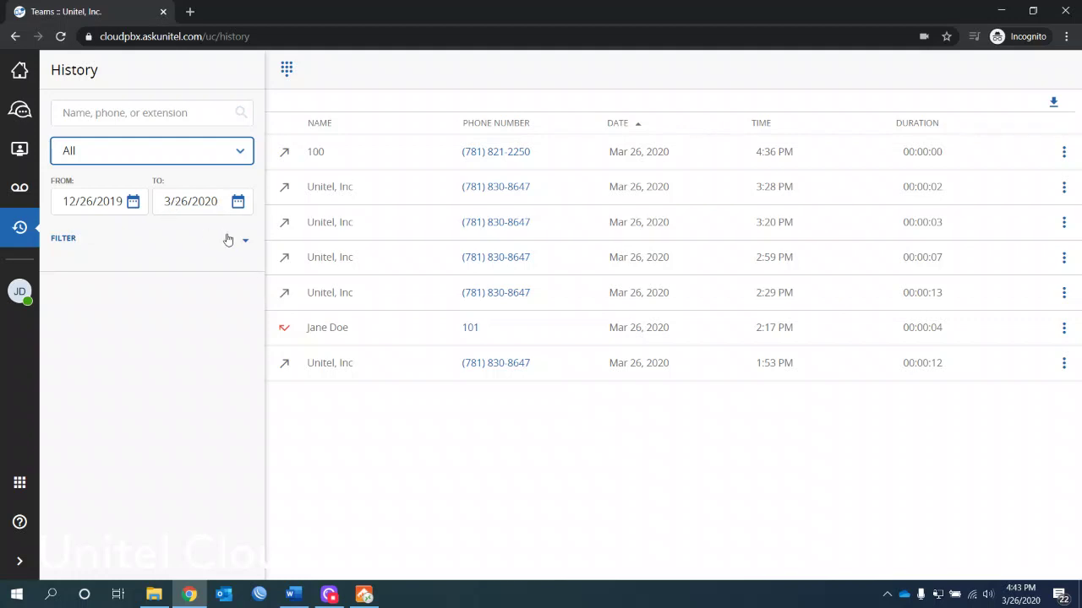
{"action": "left_click", "coordinate": [234, 245]}
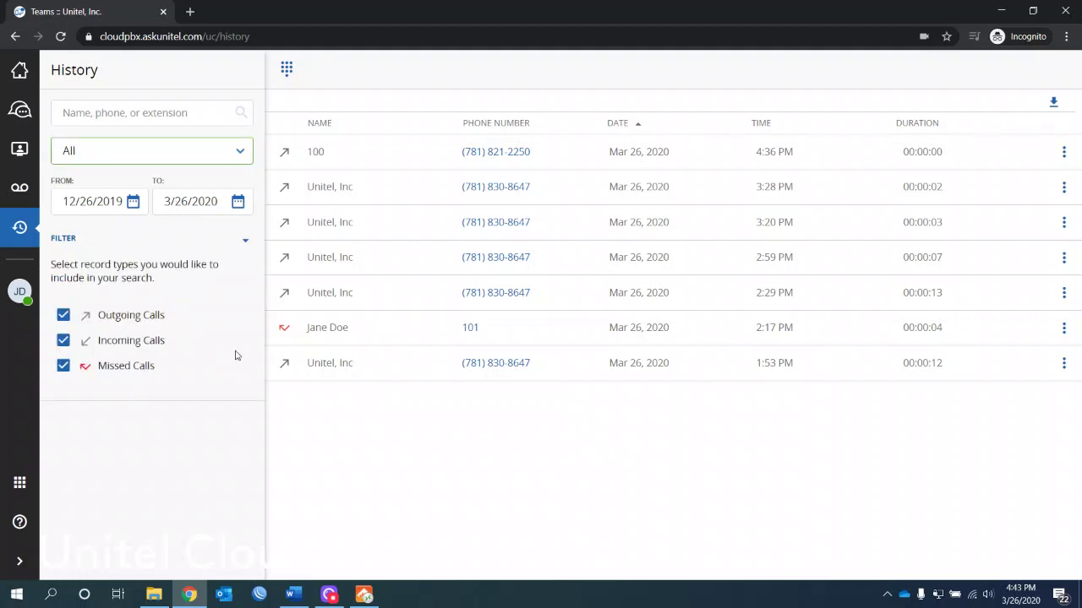
{"action": "left_click", "coordinate": [497, 158]}
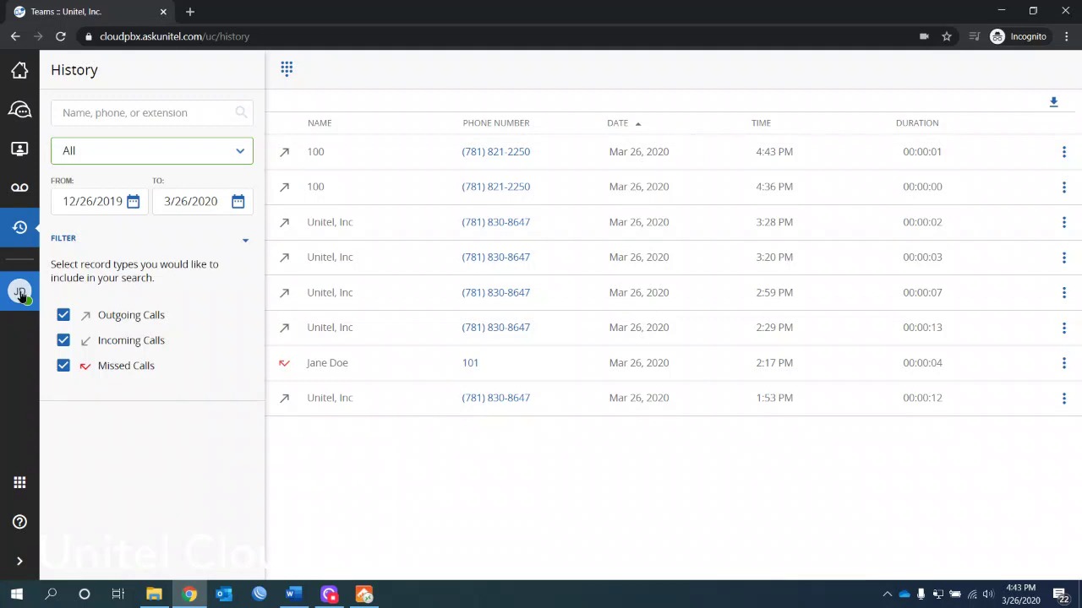
Step: Switch your presence to Away, then Do Not Disturb, and finally Invisible
{"action": "left_click", "coordinate": [21, 294]}
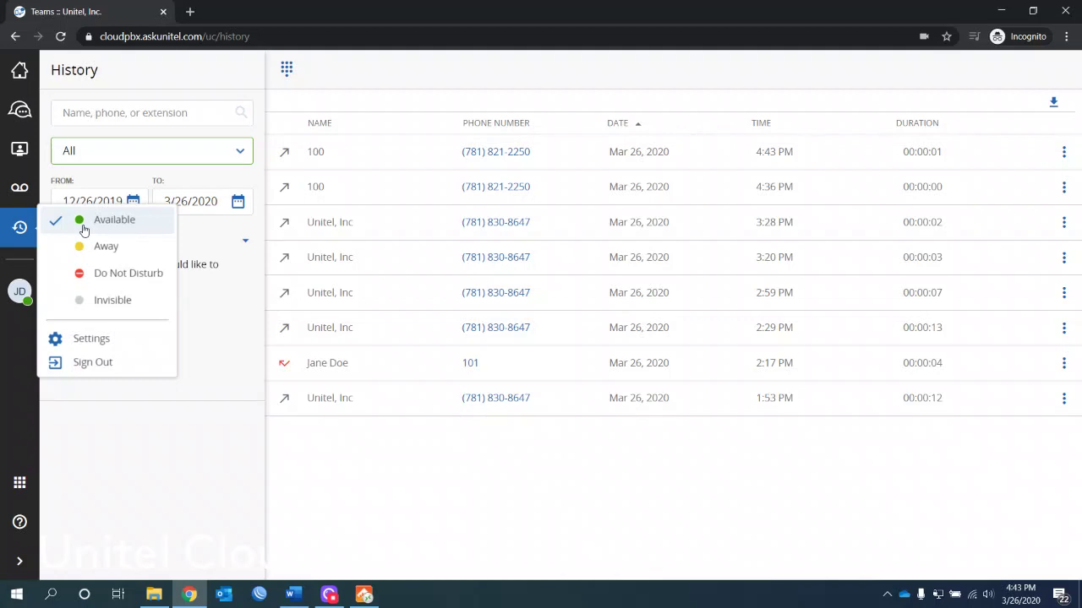
{"action": "left_click", "coordinate": [104, 246]}
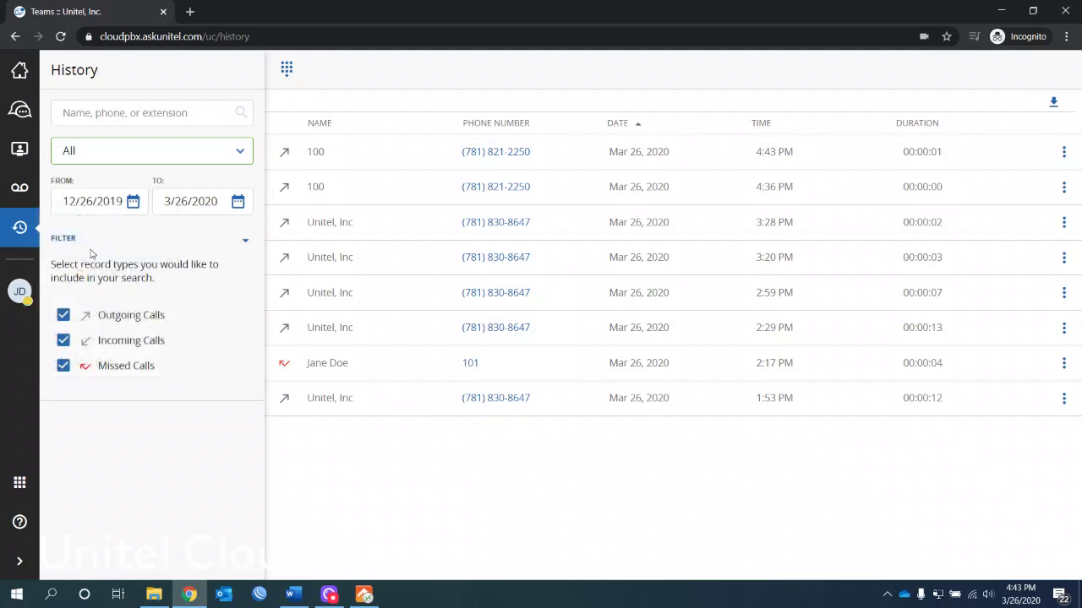
{"action": "left_click", "coordinate": [20, 292]}
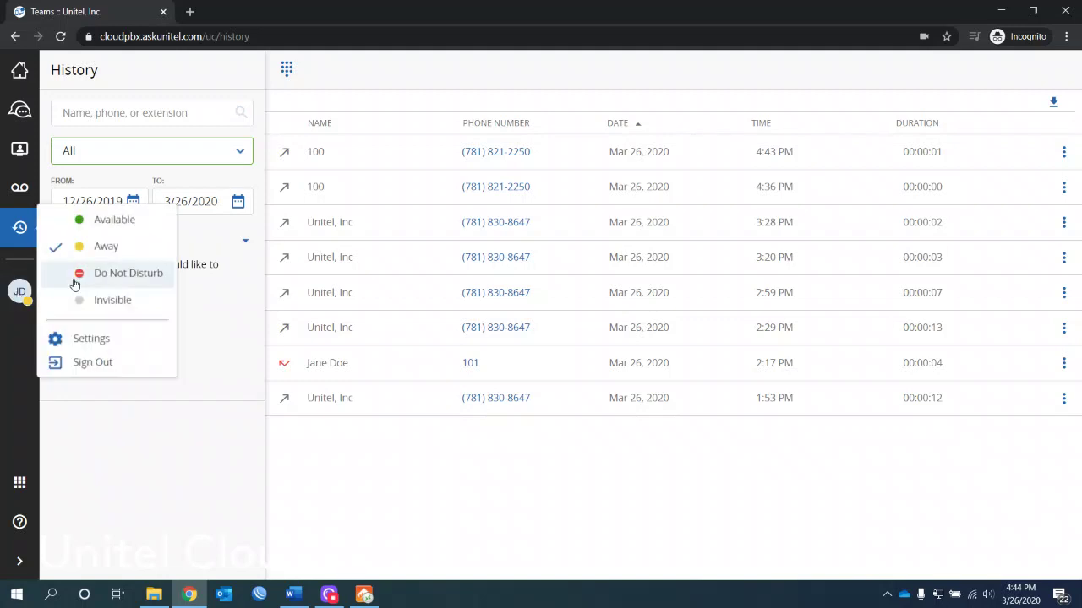
{"action": "left_click", "coordinate": [88, 274]}
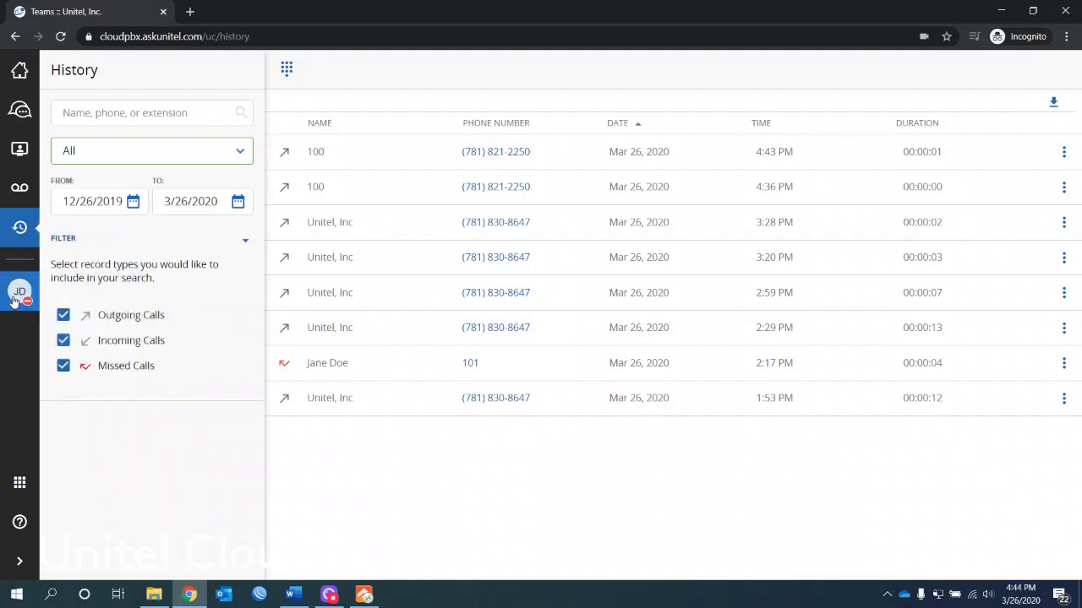
{"action": "left_click", "coordinate": [15, 301]}
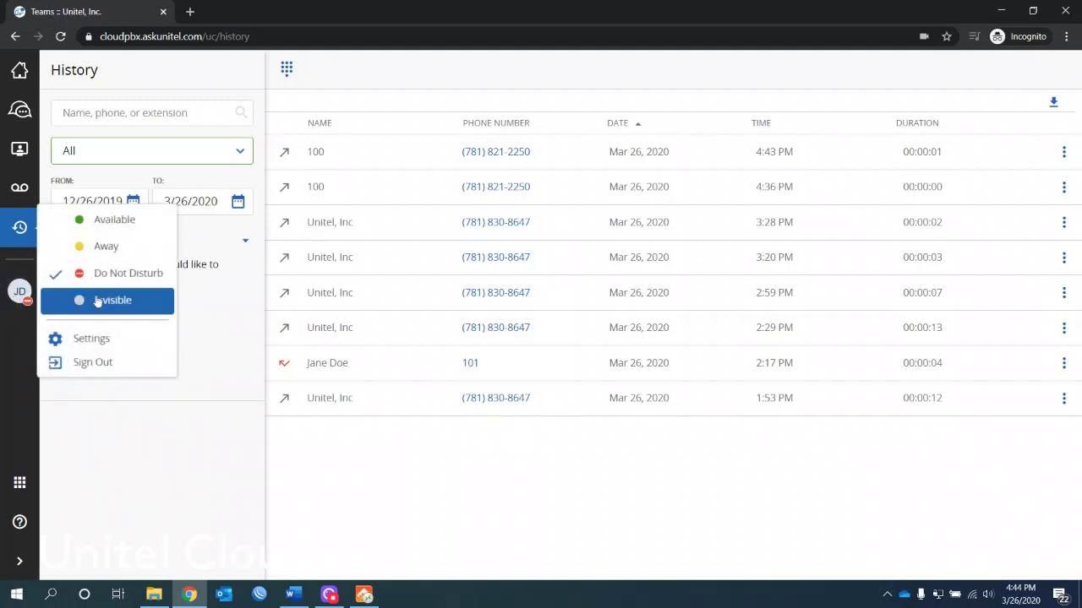
{"action": "left_click", "coordinate": [98, 301]}
{"action": "left_click", "coordinate": [19, 293]}
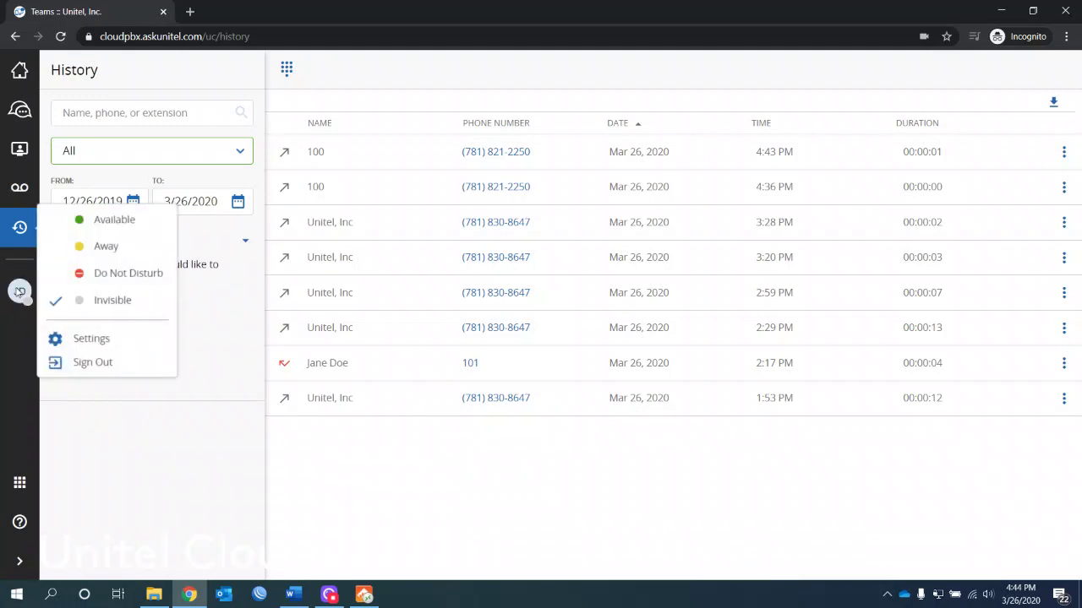
Step: In Settings, open and cancel the profile editor, then unstar your own contact
{"action": "left_click", "coordinate": [93, 339]}
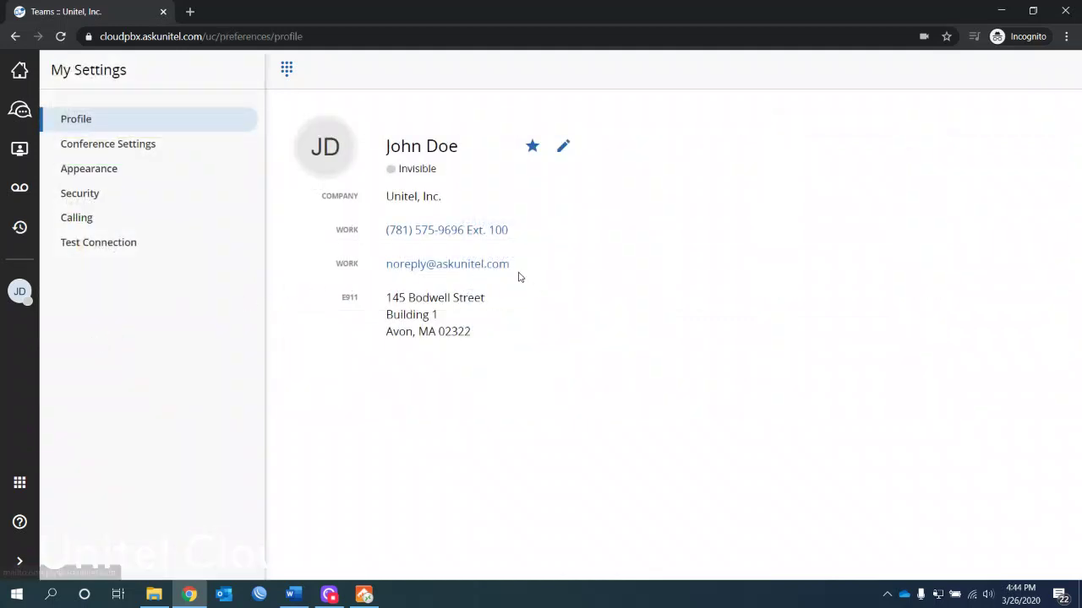
{"action": "left_click", "coordinate": [563, 147]}
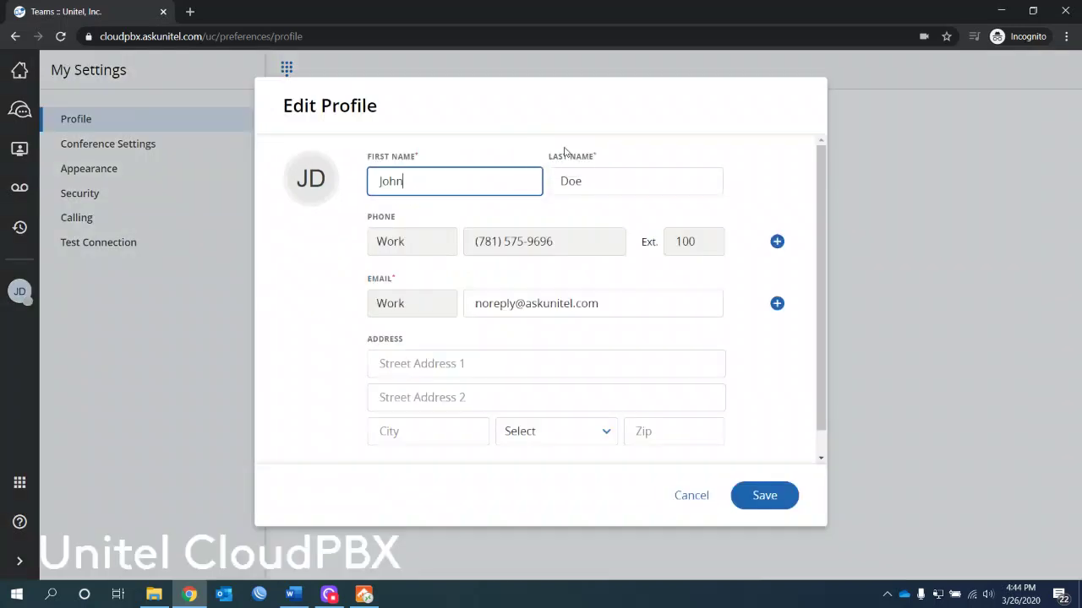
{"action": "left_click", "coordinate": [693, 500]}
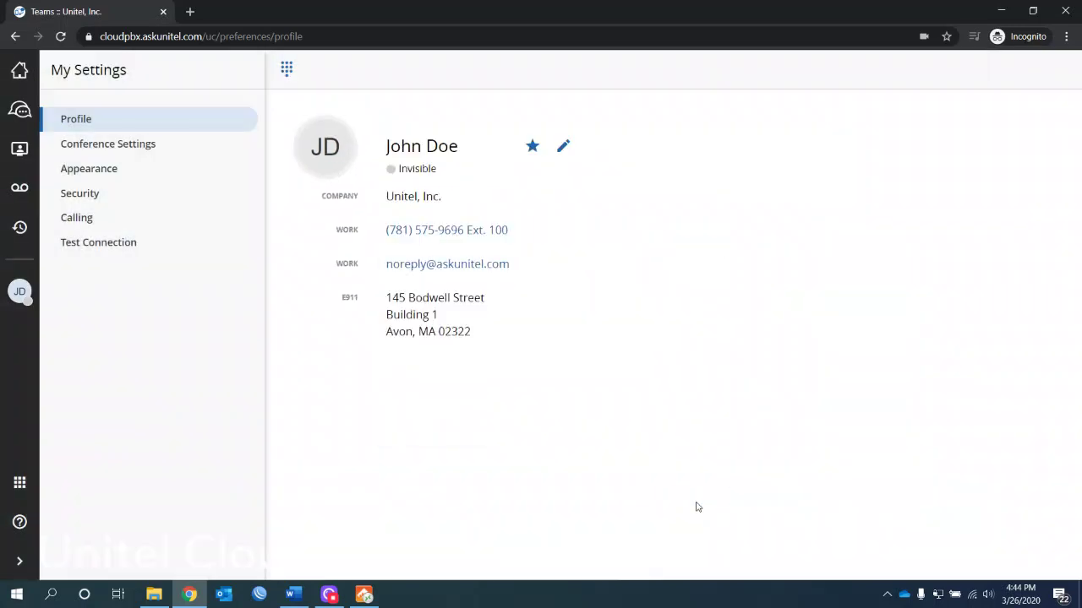
{"action": "left_click", "coordinate": [530, 147]}
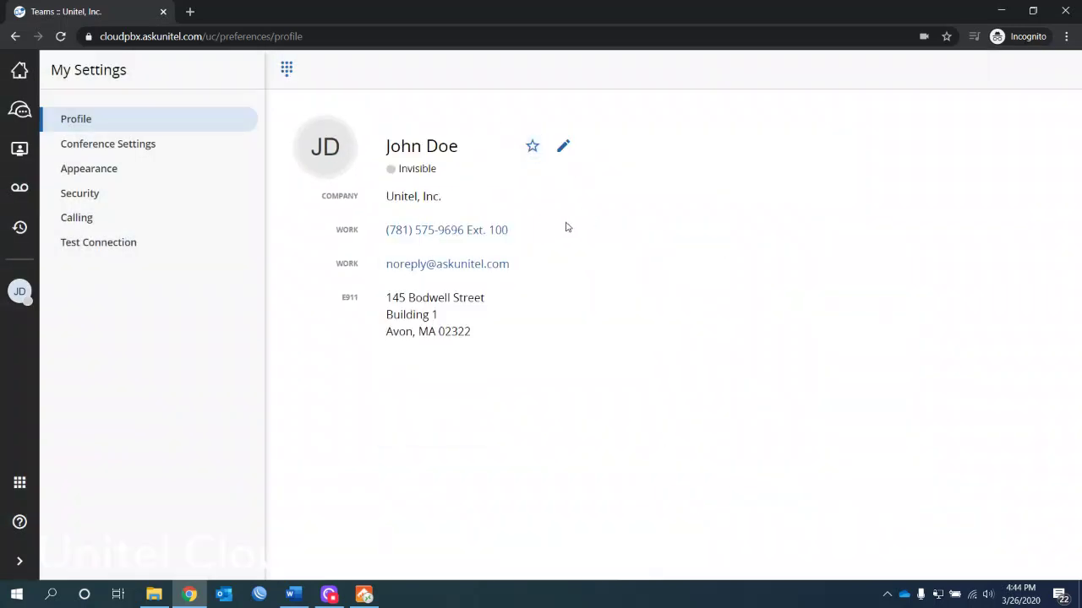
Step: Block the camera prompt, choose the misty blue mountains background, then visit Security and Calling
{"action": "left_click", "coordinate": [147, 149]}
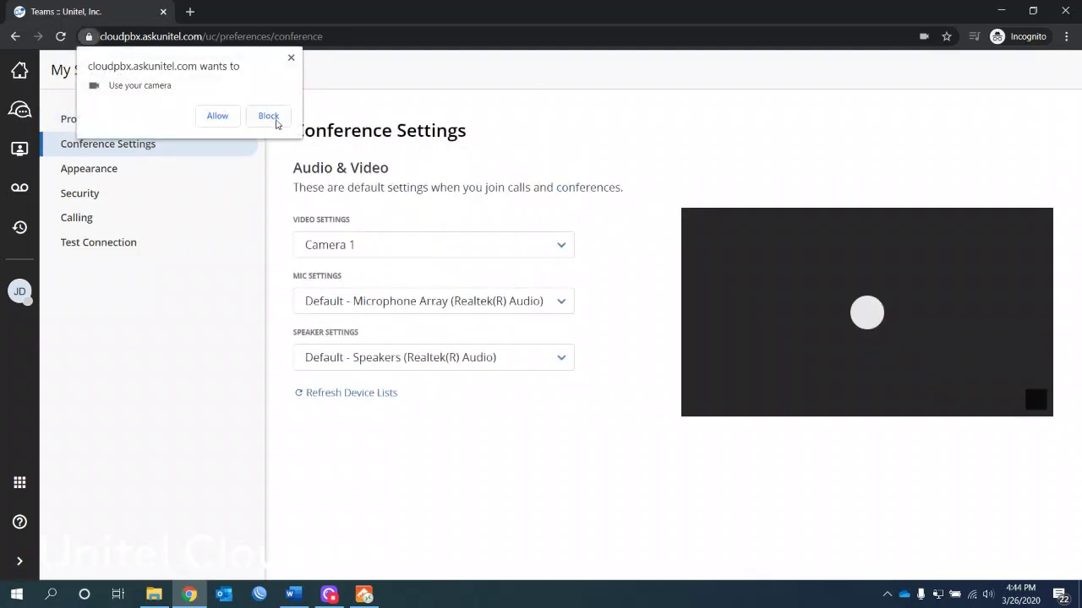
{"action": "left_click", "coordinate": [276, 119]}
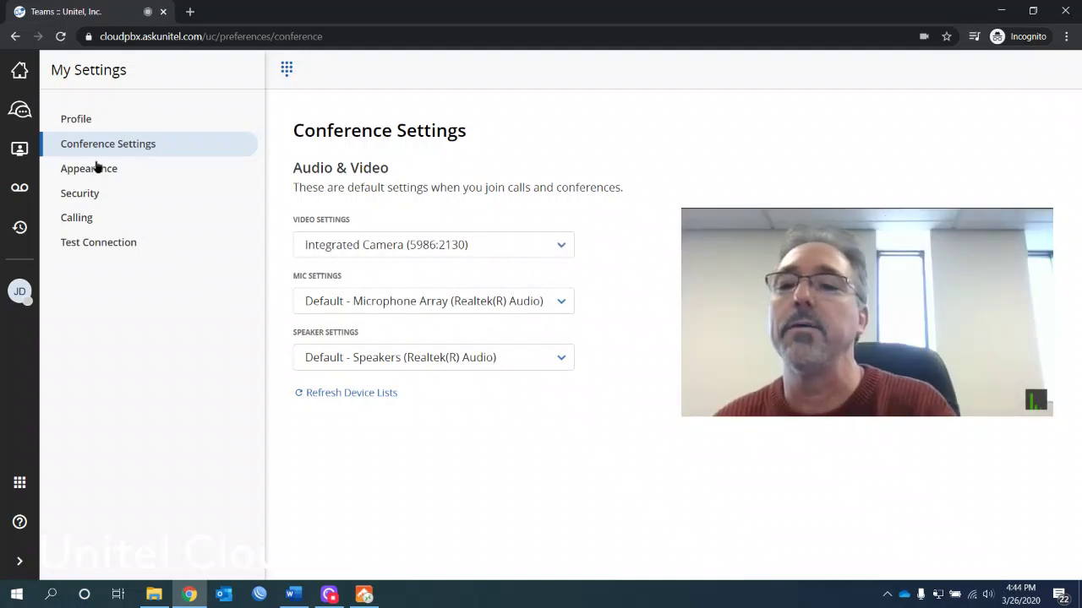
{"action": "left_click", "coordinate": [95, 167]}
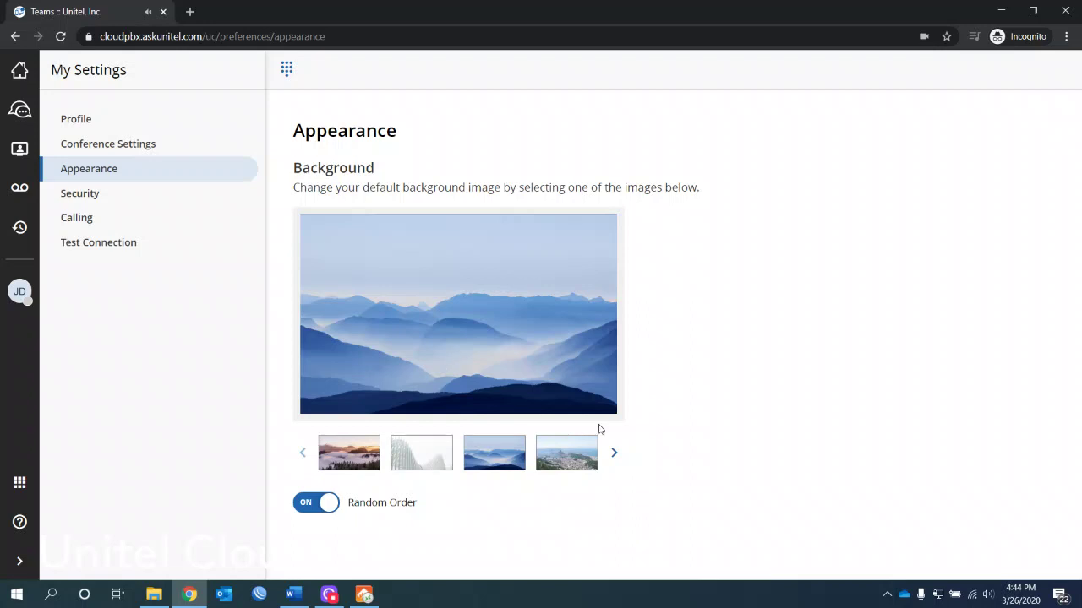
{"action": "left_click", "coordinate": [507, 463]}
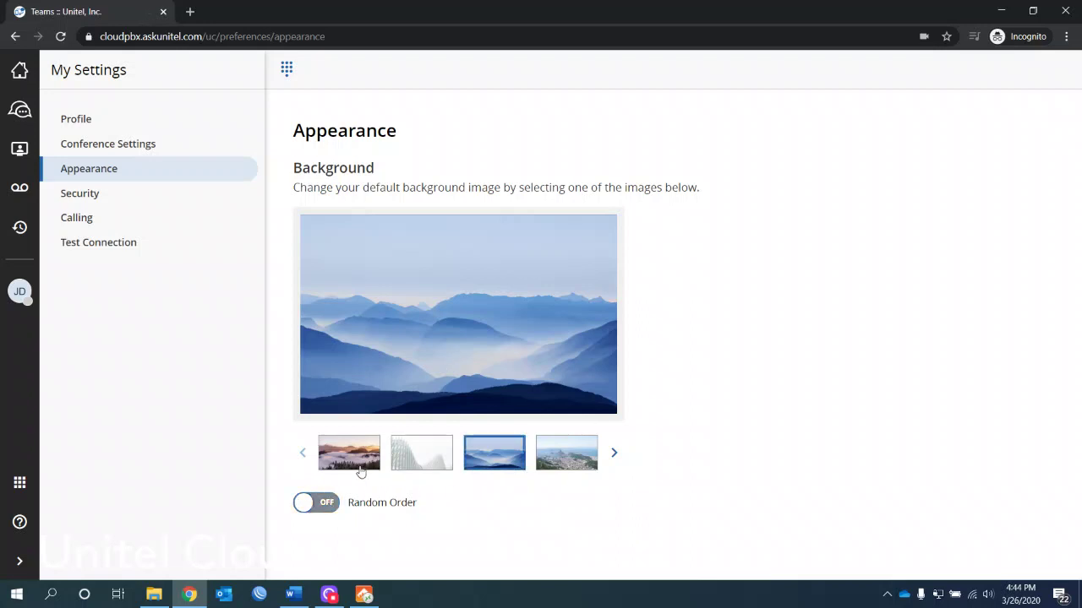
{"action": "left_click", "coordinate": [78, 196]}
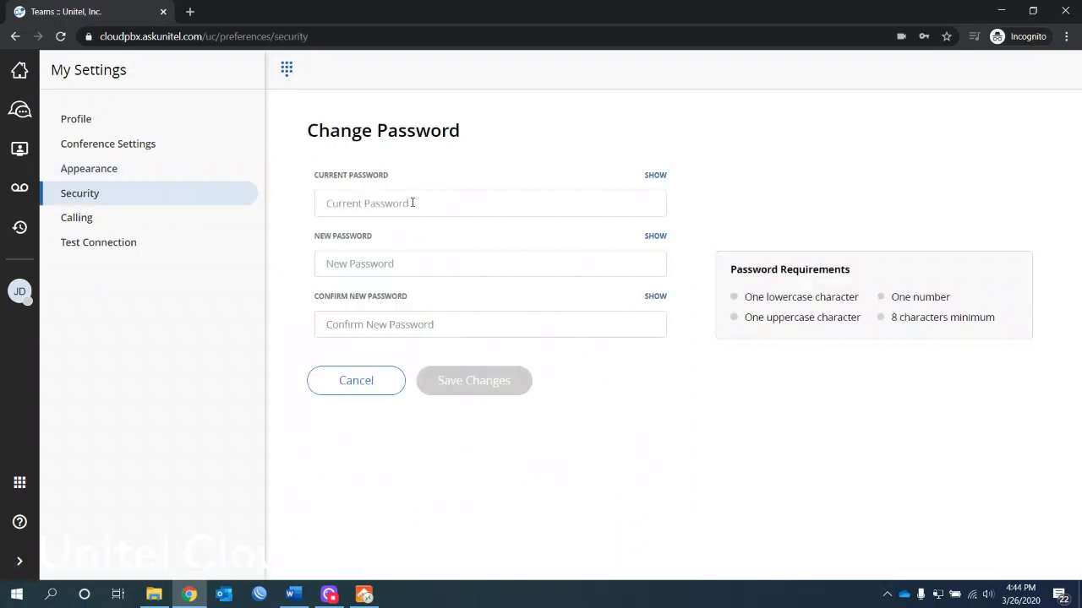
{"action": "left_click", "coordinate": [85, 218]}
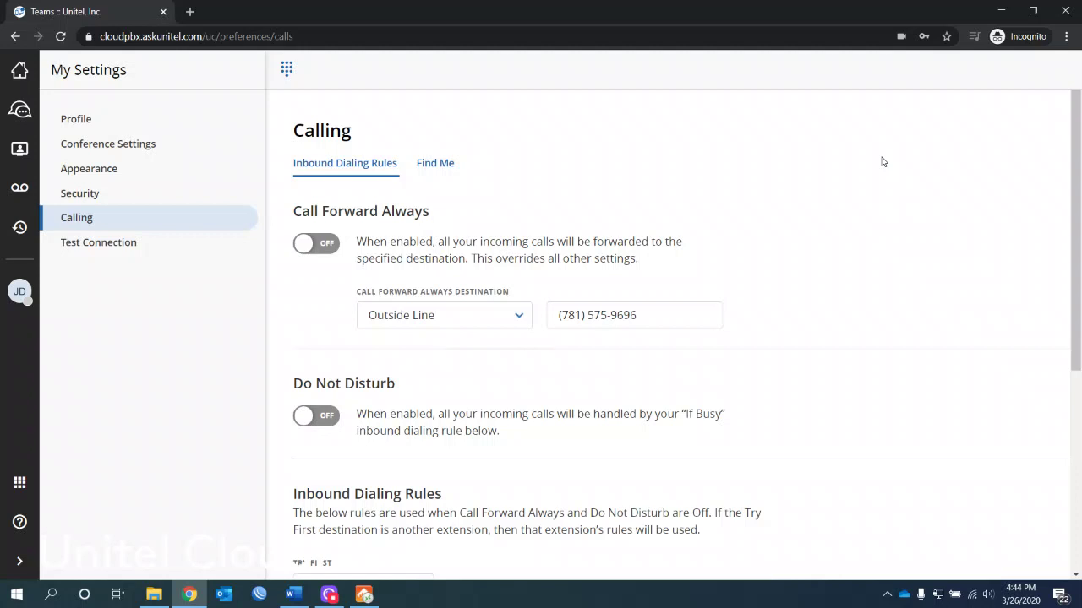
Step: Turn on Call Forward Always, try a Mailbox destination, then switch to Outside Line
{"action": "left_click", "coordinate": [306, 244]}
{"action": "left_click", "coordinate": [465, 316]}
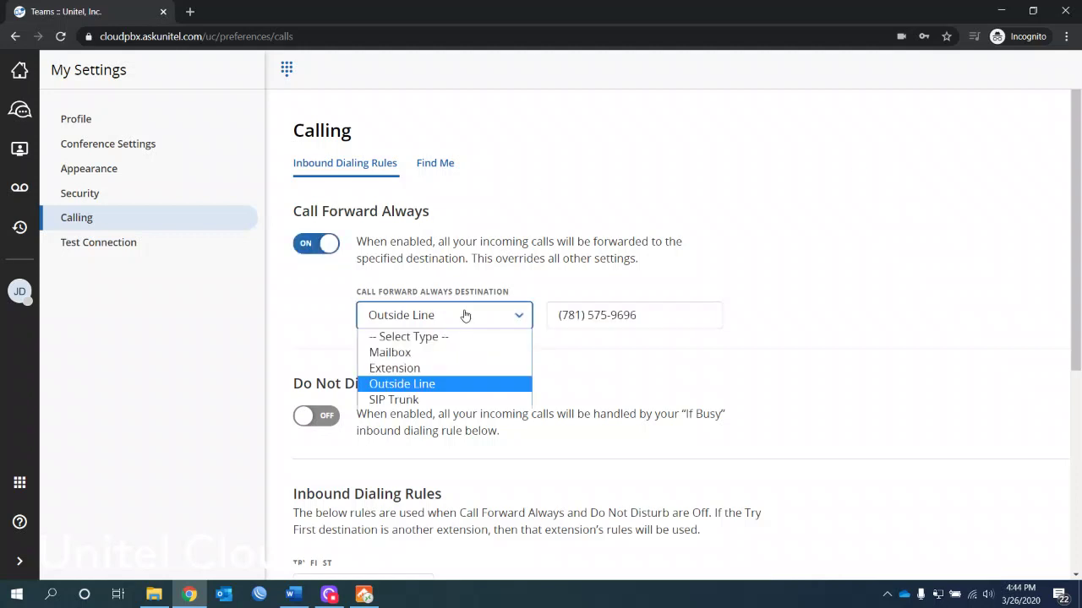
{"action": "left_click", "coordinate": [447, 354]}
{"action": "left_click", "coordinate": [592, 314]}
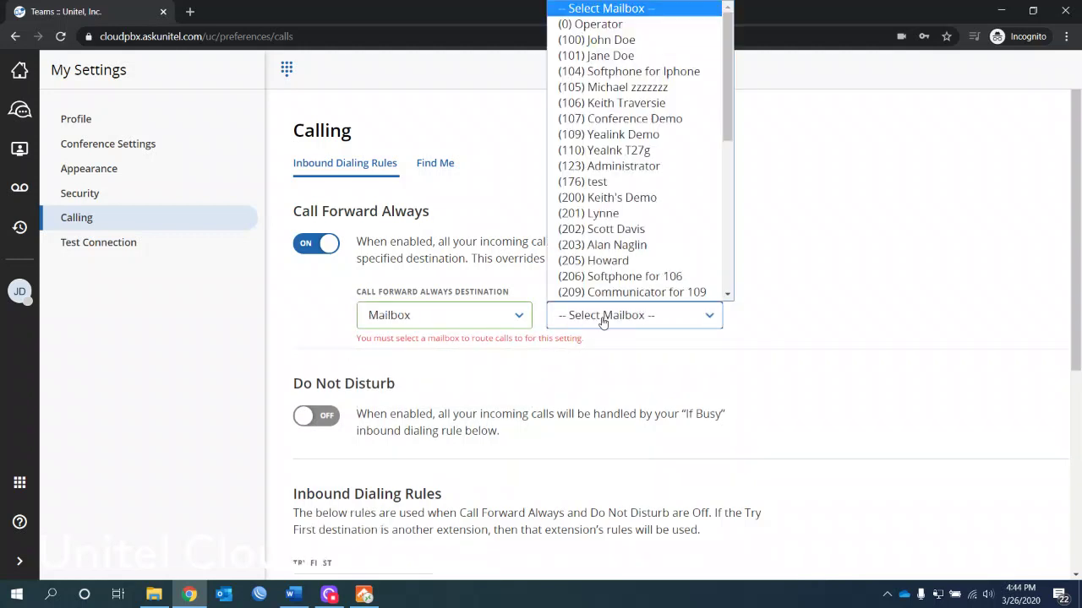
{"action": "left_click", "coordinate": [514, 316]}
{"action": "left_click", "coordinate": [465, 383]}
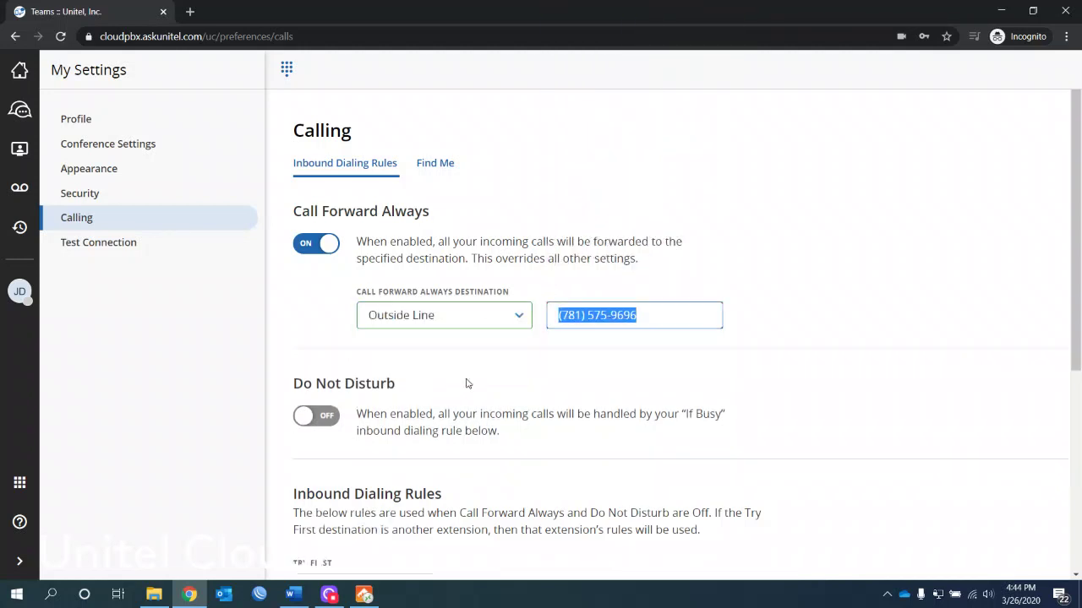
Step: Look at Extension destinations, revert to Outside Line, and turn Call Forward Always off
{"action": "left_click", "coordinate": [469, 326]}
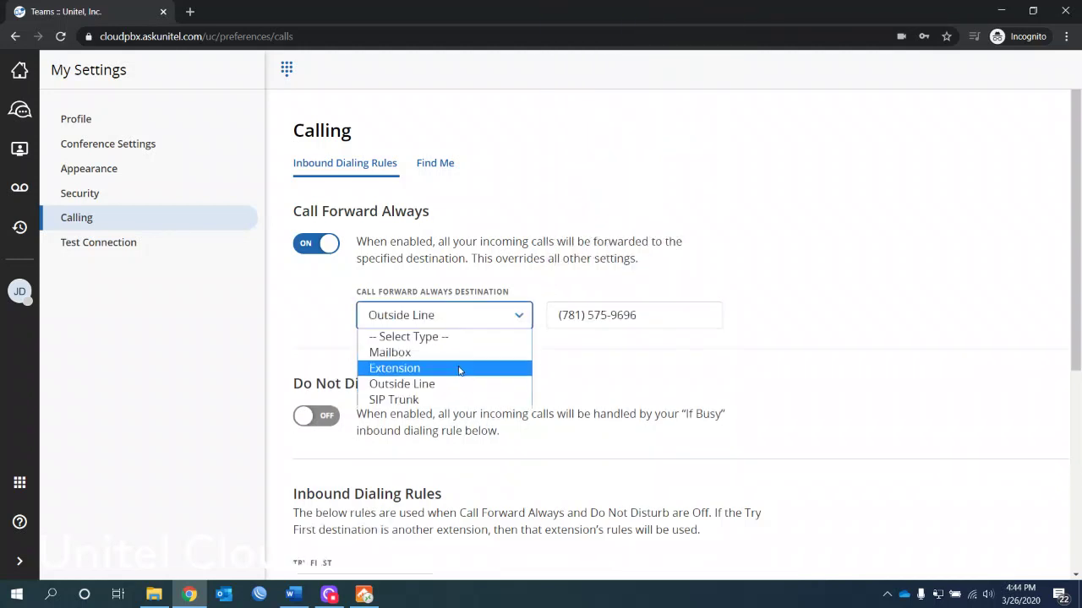
{"action": "left_click", "coordinate": [472, 367]}
{"action": "left_click", "coordinate": [593, 328]}
{"action": "scroll", "coordinate": [607, 300], "scroll_direction": "down", "scroll_amount": 3}
{"action": "left_click", "coordinate": [497, 316]}
{"action": "left_click", "coordinate": [497, 316]}
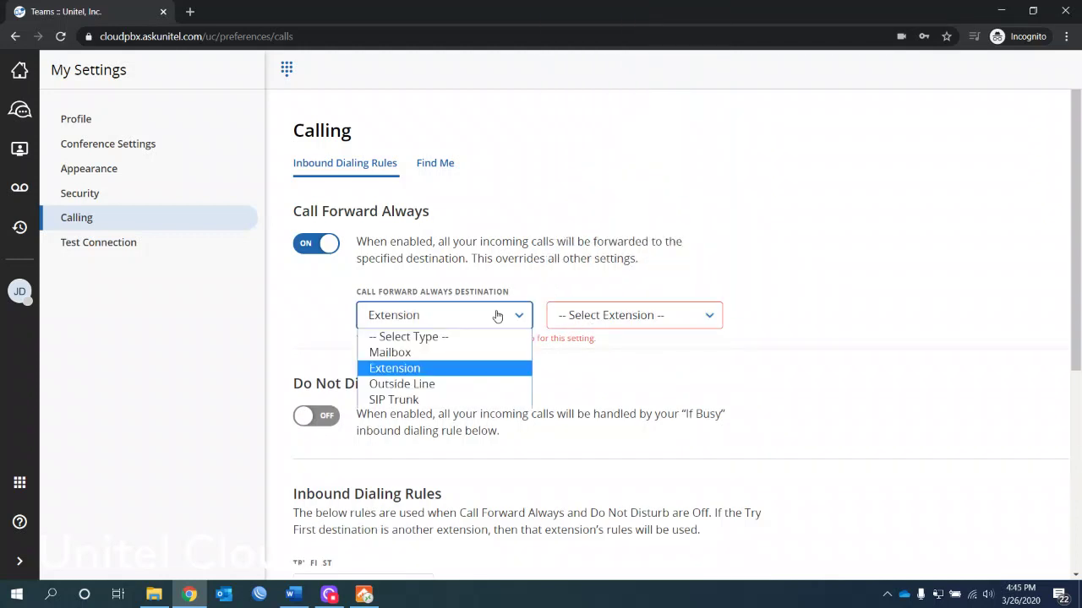
{"action": "left_click", "coordinate": [455, 384]}
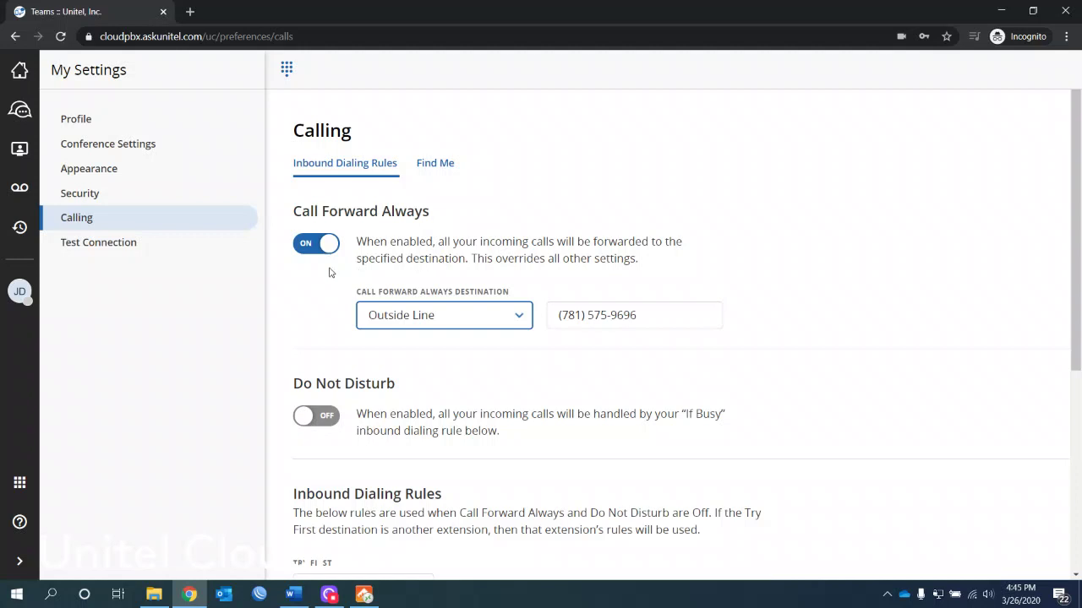
{"action": "left_click", "coordinate": [306, 245]}
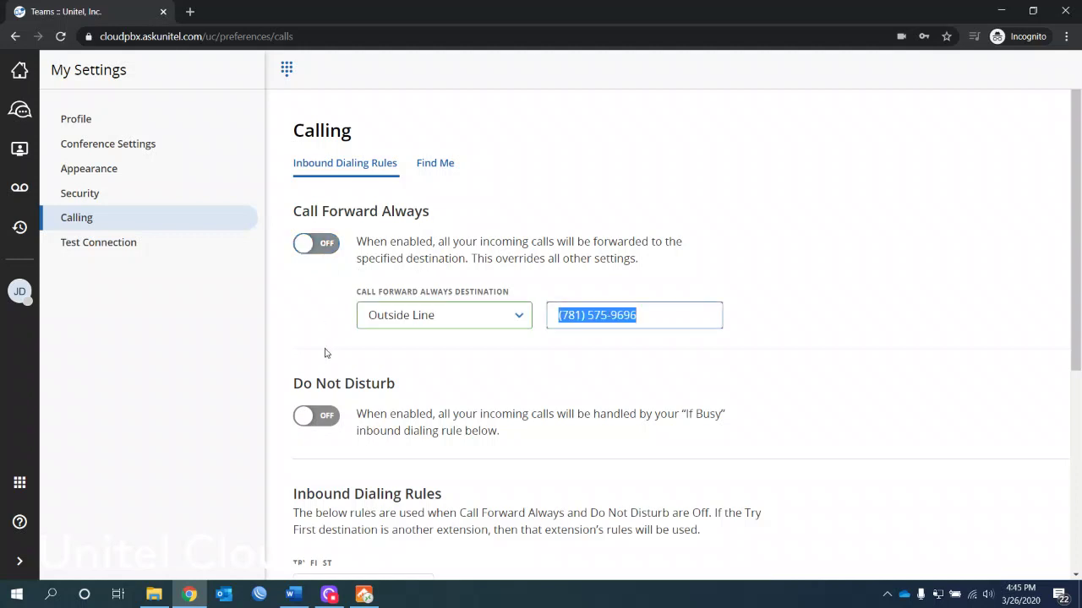
Step: Set Try First to Phone and keep If Busy on Mailbox, leaving Do Not Disturb off
{"action": "left_click", "coordinate": [322, 420]}
{"action": "left_click_drag", "start_coordinate": [1075, 237], "coordinate": [1076, 338]}
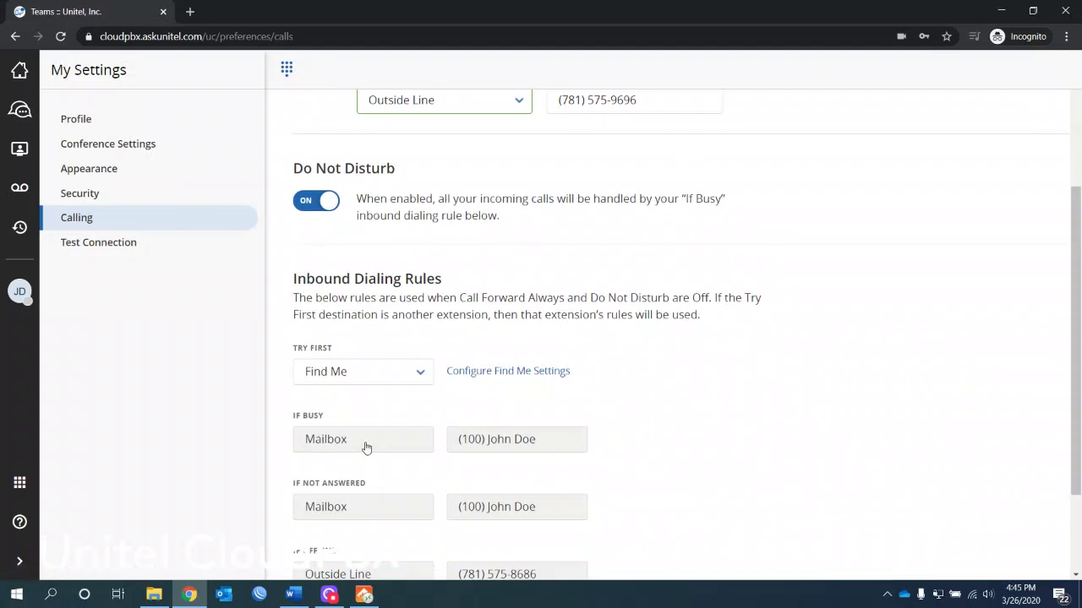
{"action": "left_click", "coordinate": [399, 377]}
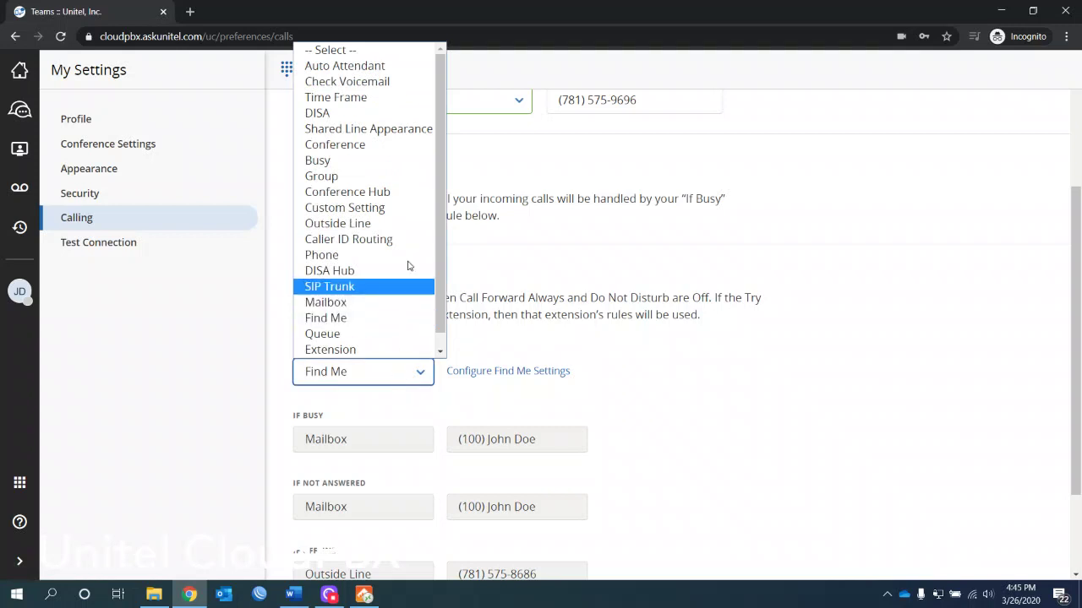
{"action": "left_click", "coordinate": [404, 252]}
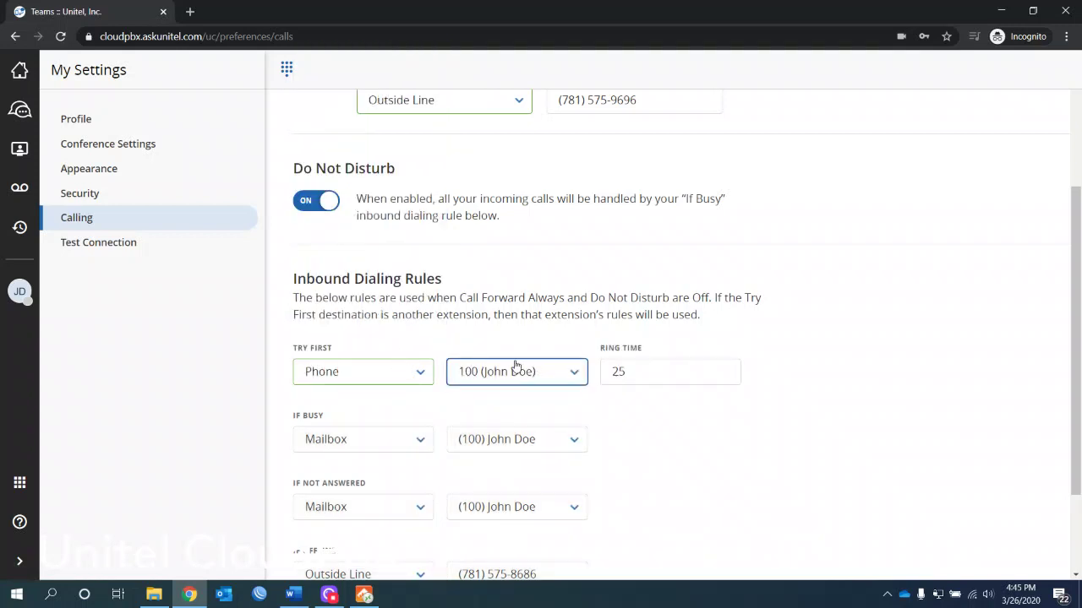
{"action": "left_click", "coordinate": [400, 440]}
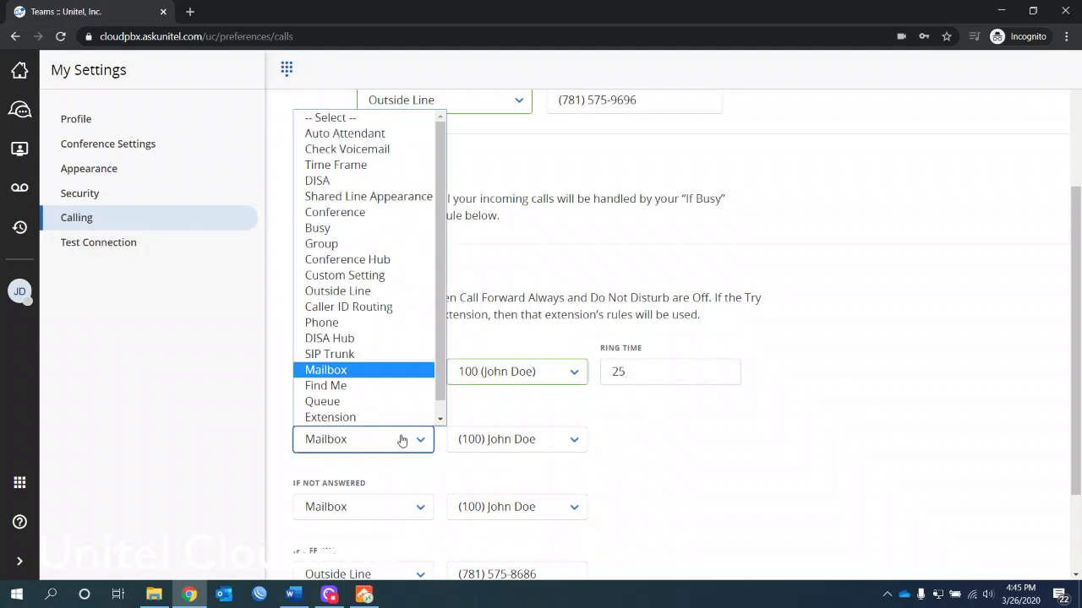
{"action": "left_click", "coordinate": [402, 441]}
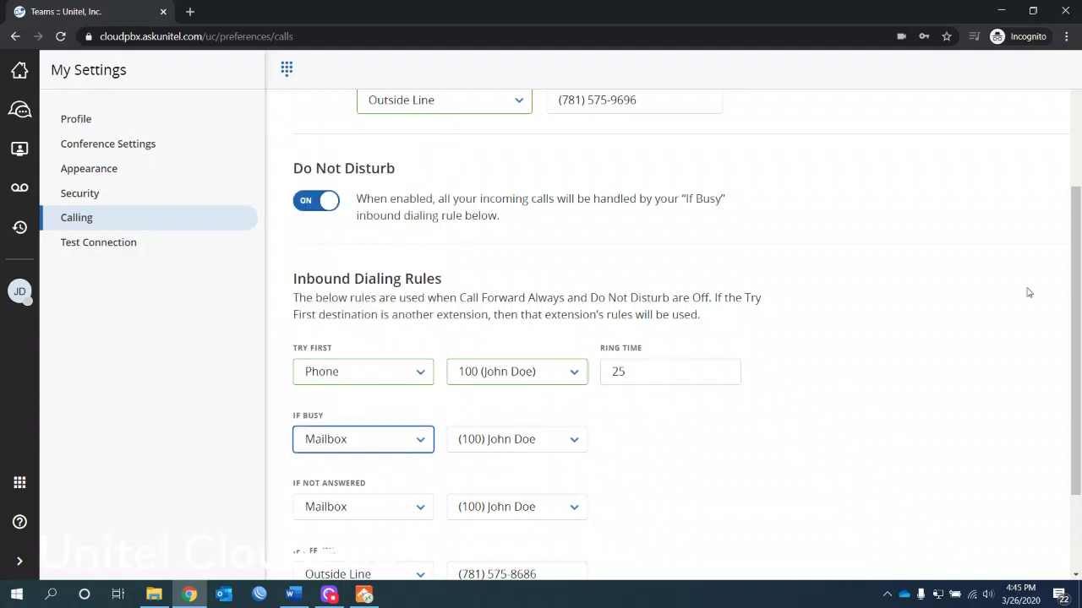
{"action": "mouse_move", "coordinate": [1080, 266]}
{"action": "left_mouse_down"}
{"action": "mouse_move", "coordinate": [1076, 227]}
{"action": "mouse_move", "coordinate": [1076, 285]}
{"action": "mouse_move", "coordinate": [1072, 273]}
{"action": "left_mouse_up"}
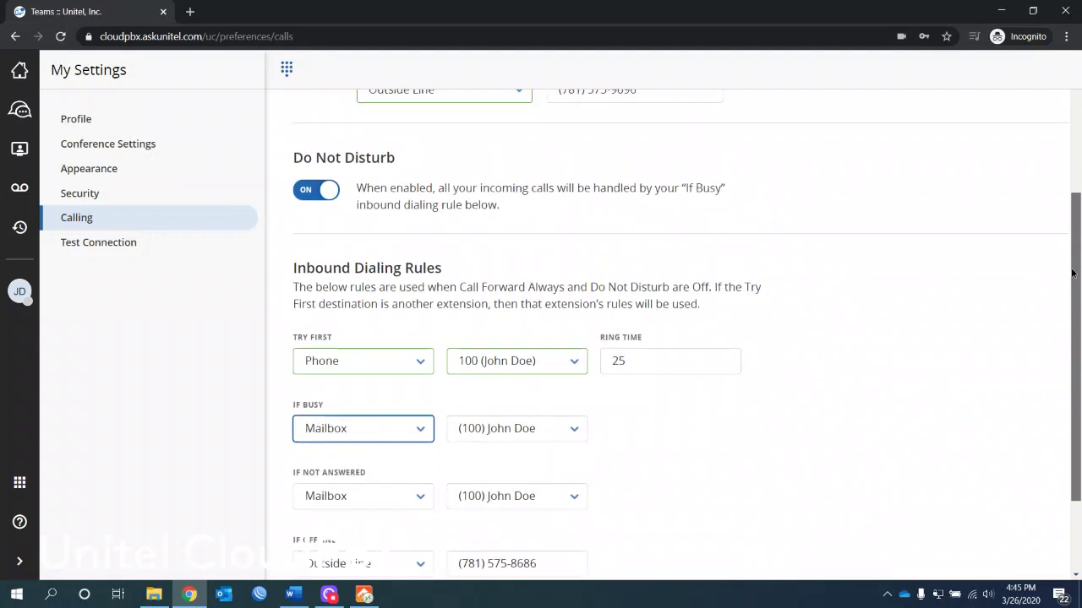
{"action": "left_click", "coordinate": [315, 188]}
Step: Change the Try First rule from the phone to Find Me, greying out the fallback rules
{"action": "scroll", "coordinate": [292, 292], "scroll_direction": "down", "scroll_amount": 2}
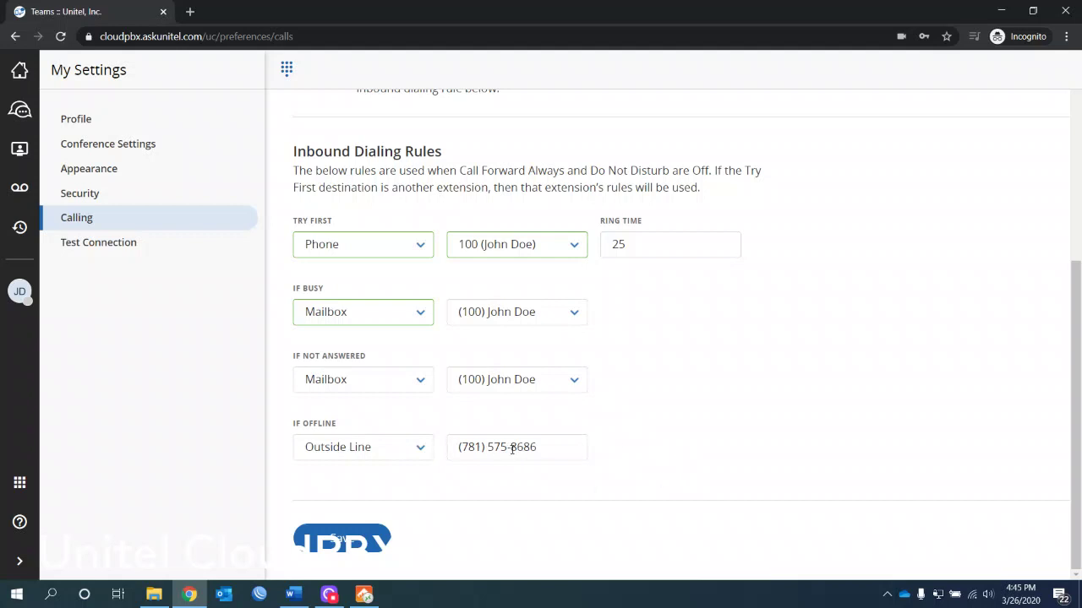
{"action": "left_click_drag", "start_coordinate": [547, 444], "coordinate": [417, 439]}
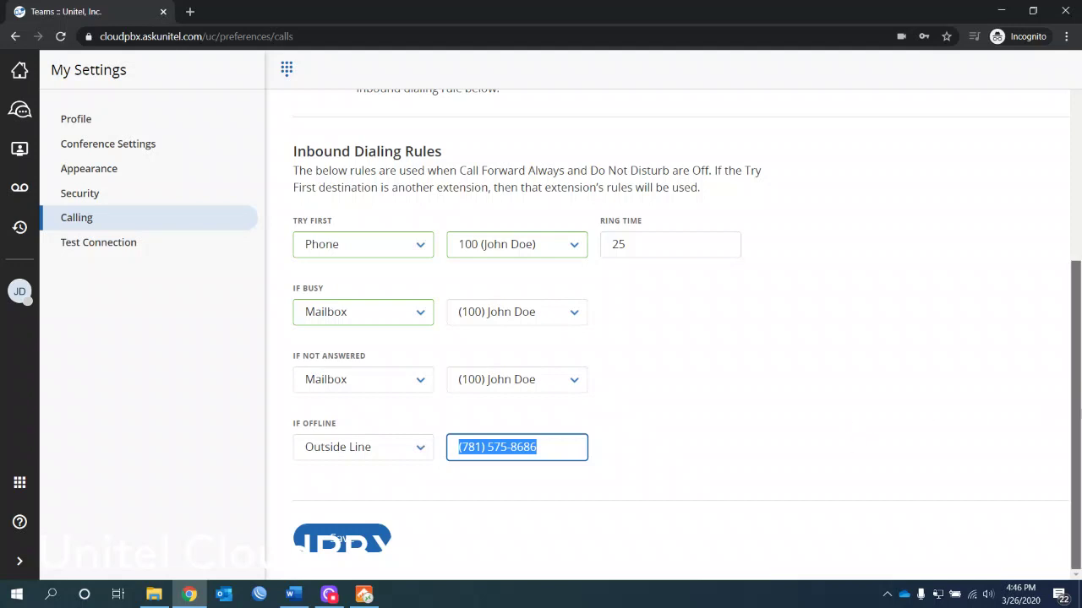
{"action": "scroll", "coordinate": [1045, 309], "scroll_direction": "up", "scroll_amount": 4}
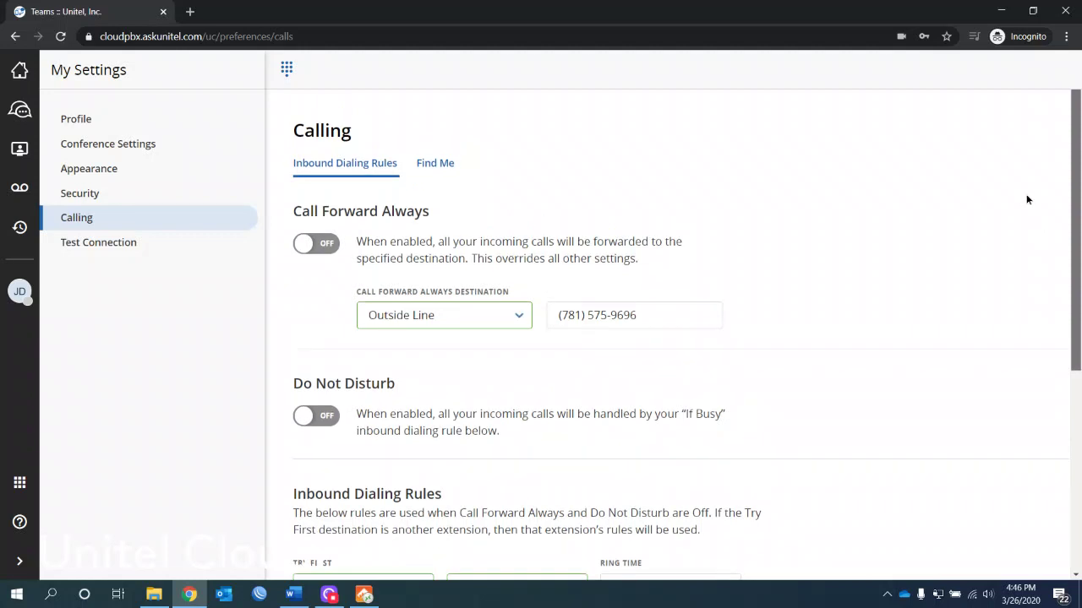
{"action": "scroll", "coordinate": [1039, 253], "scroll_direction": "down", "scroll_amount": 3}
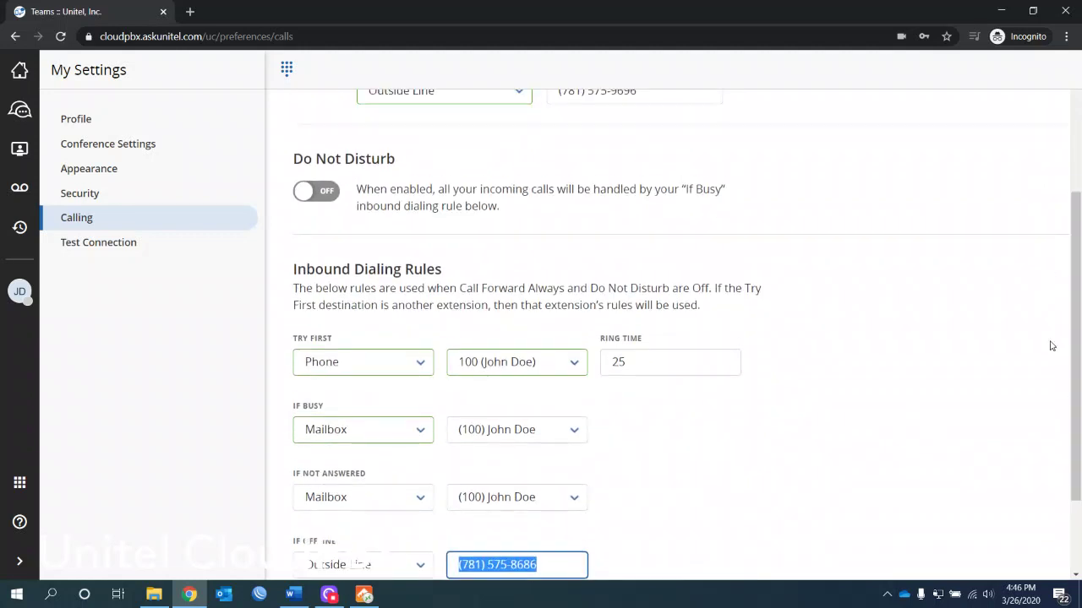
{"action": "left_click", "coordinate": [418, 362]}
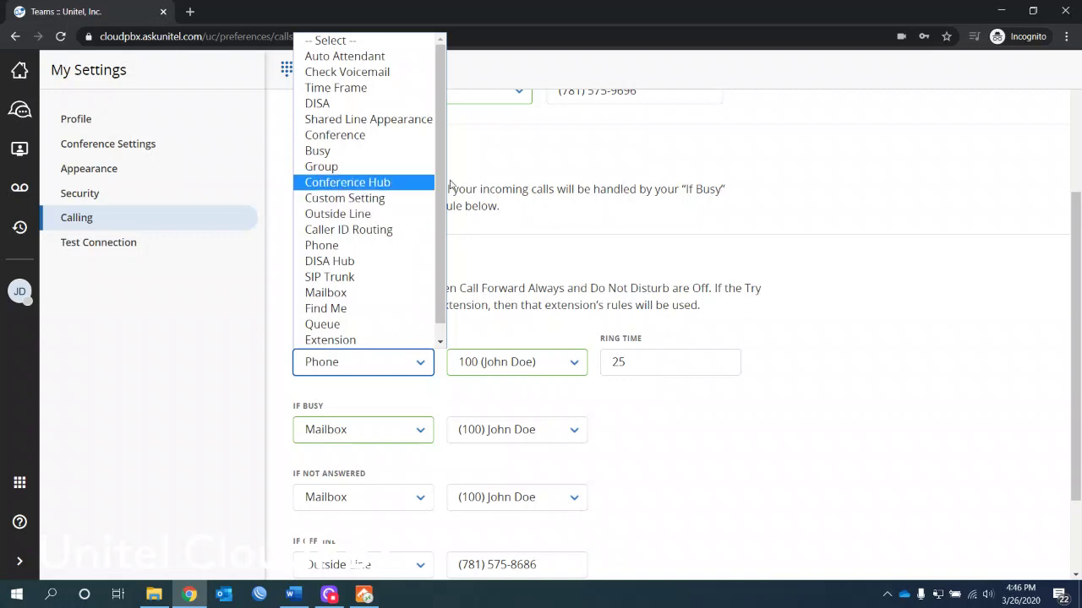
{"action": "left_click", "coordinate": [367, 307]}
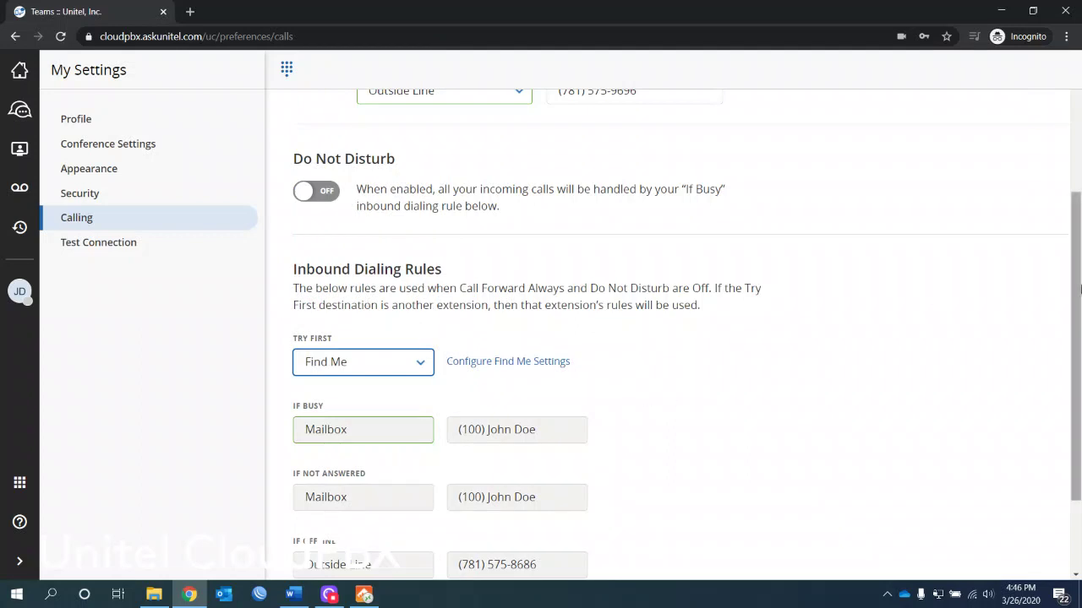
{"action": "scroll", "coordinate": [1080, 290], "scroll_direction": "down", "scroll_amount": 2}
{"action": "scroll", "coordinate": [1067, 285], "scroll_direction": "up", "scroll_amount": 2}
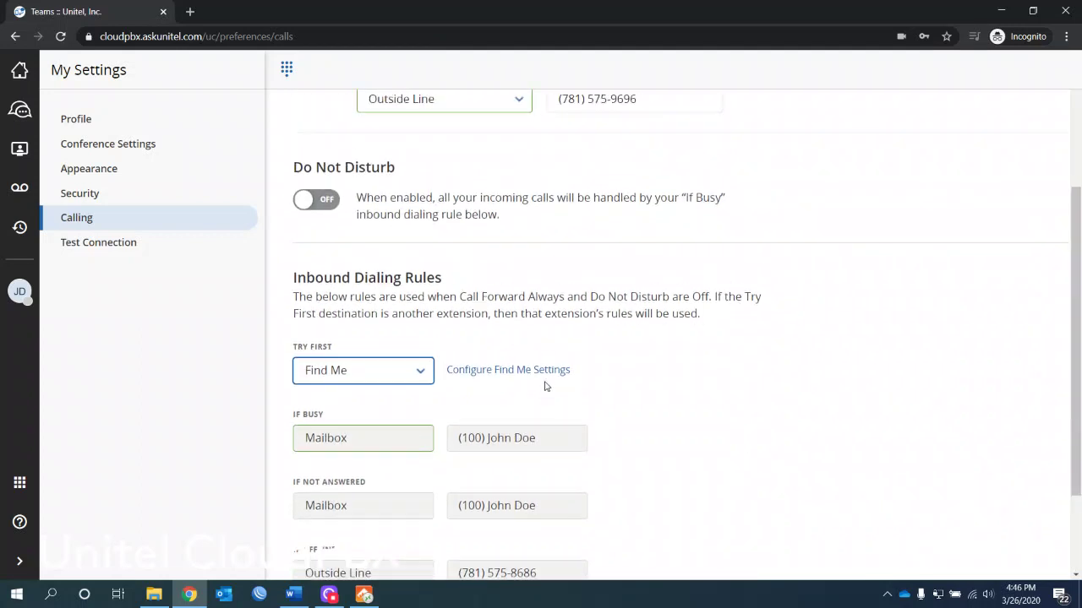
{"action": "left_click_drag", "start_coordinate": [1074, 318], "coordinate": [1063, 183]}
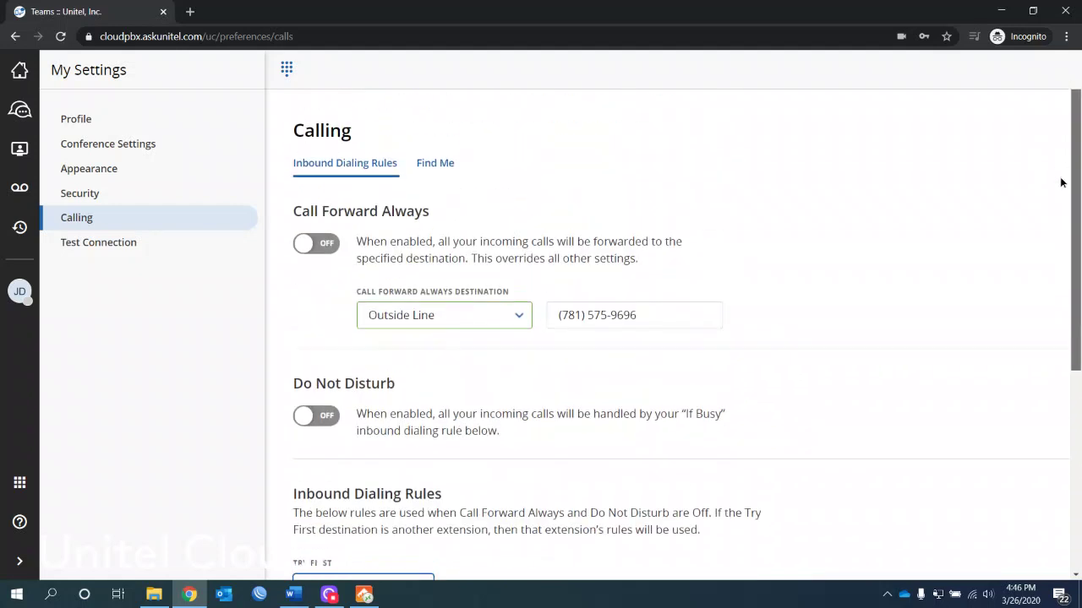
Step: Save the dialing rules, then in Find Me stop ringing the second location
{"action": "left_click", "coordinate": [442, 167]}
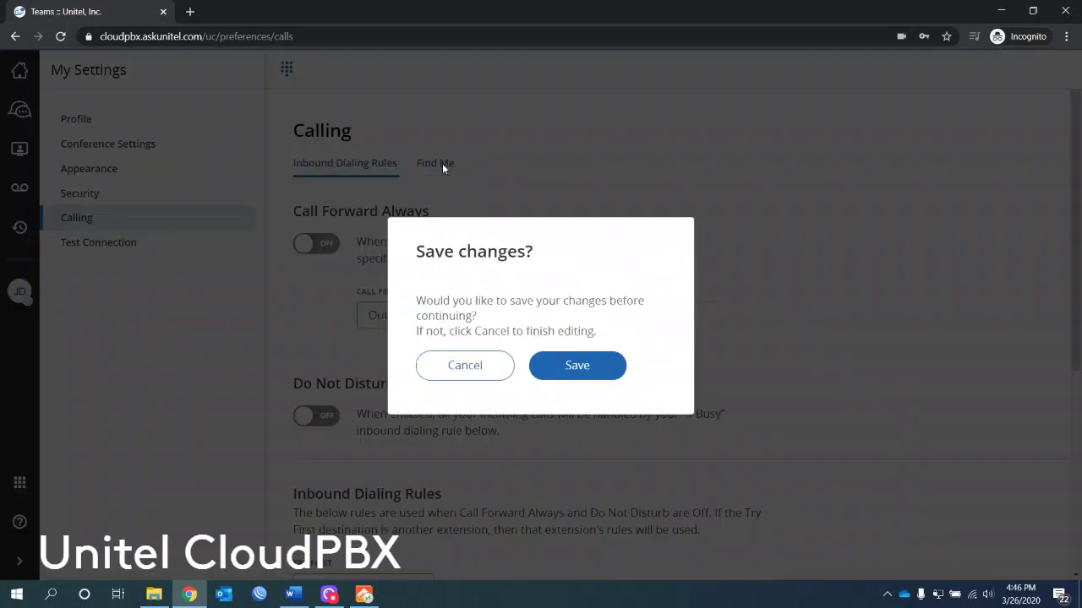
{"action": "left_click", "coordinate": [575, 366]}
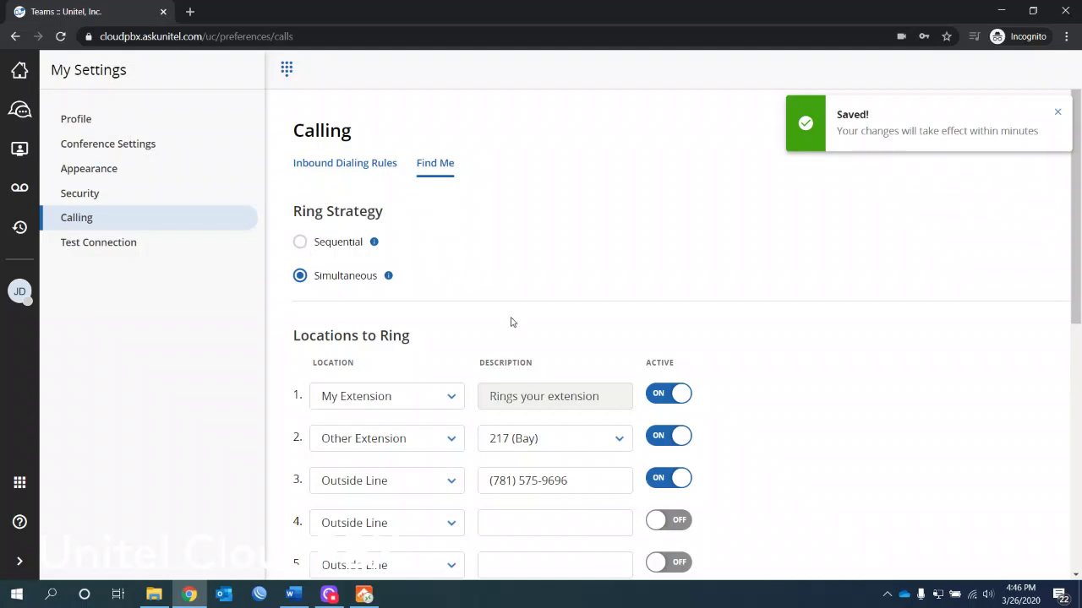
{"action": "scroll", "coordinate": [1077, 276], "scroll_direction": "down", "scroll_amount": 2}
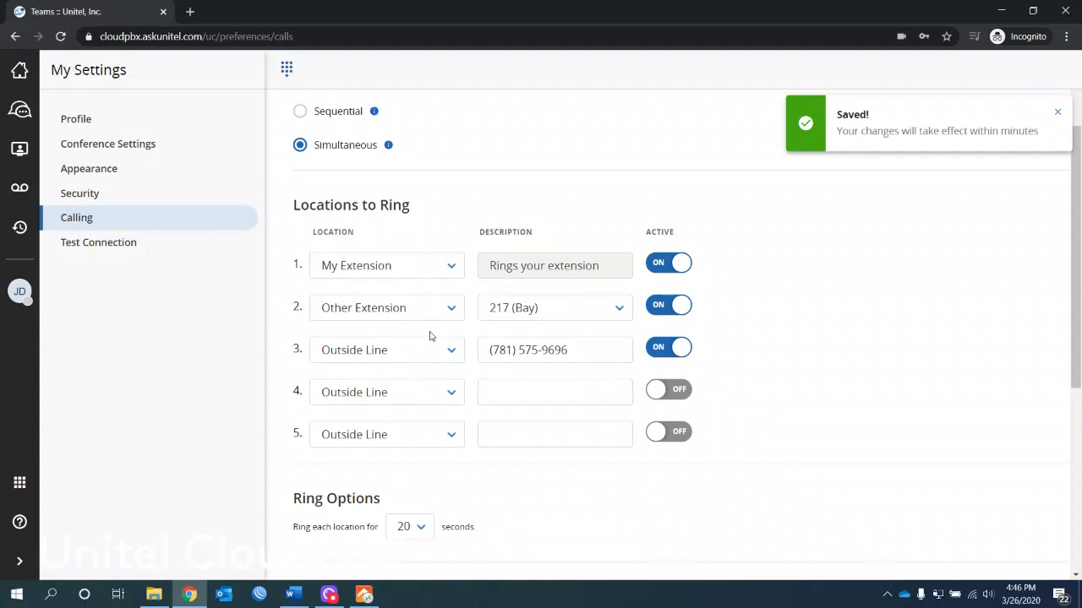
{"action": "left_click", "coordinate": [658, 307]}
{"action": "scroll", "coordinate": [565, 405], "scroll_direction": "up", "scroll_amount": 1}
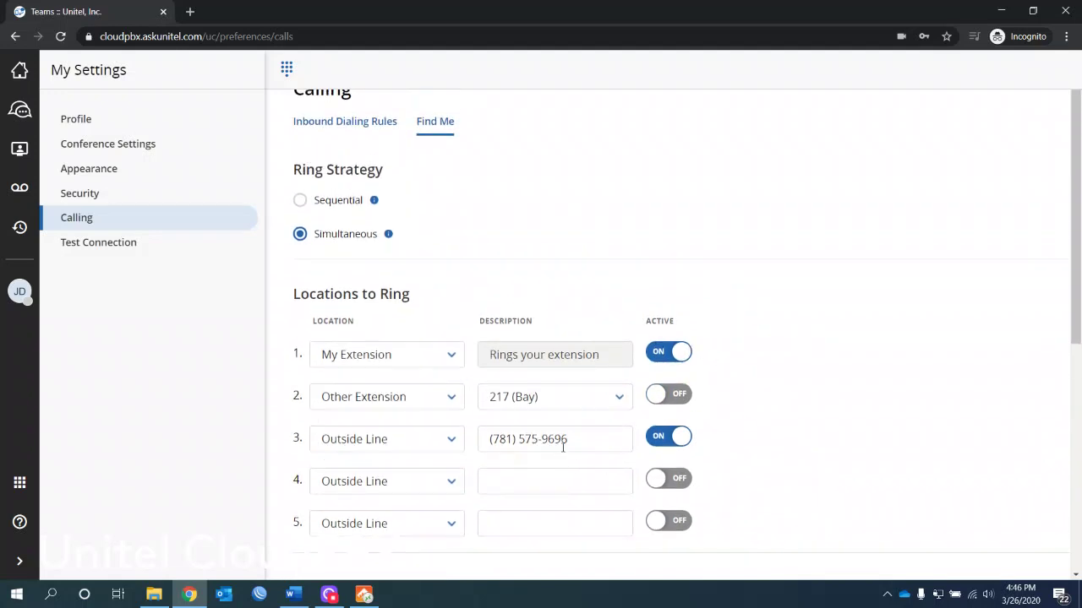
{"action": "left_click_drag", "start_coordinate": [583, 442], "coordinate": [454, 443]}
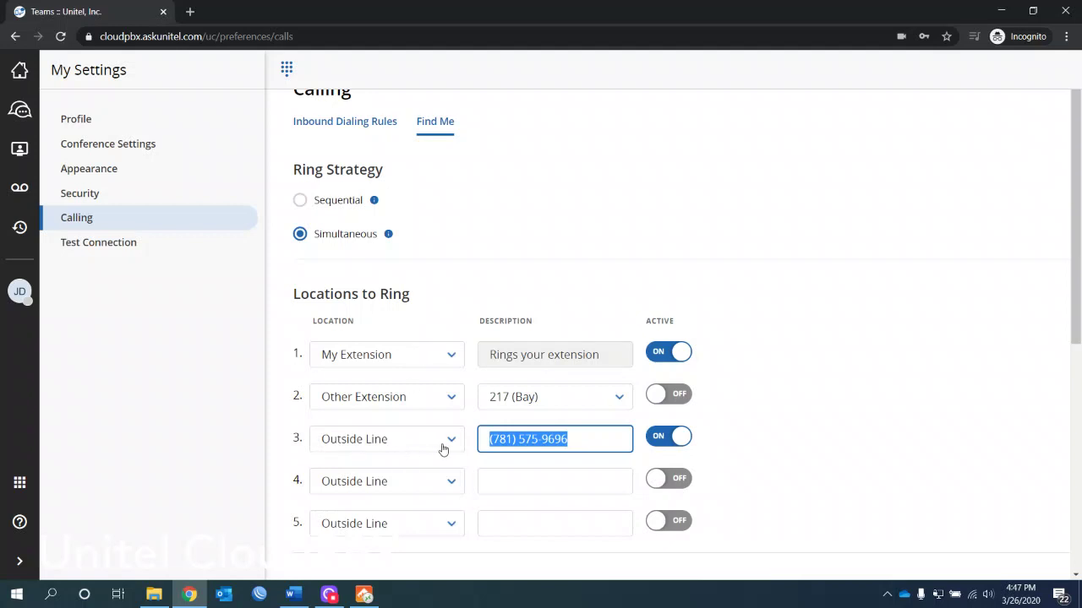
{"action": "left_click_drag", "start_coordinate": [1075, 319], "coordinate": [1076, 476]}
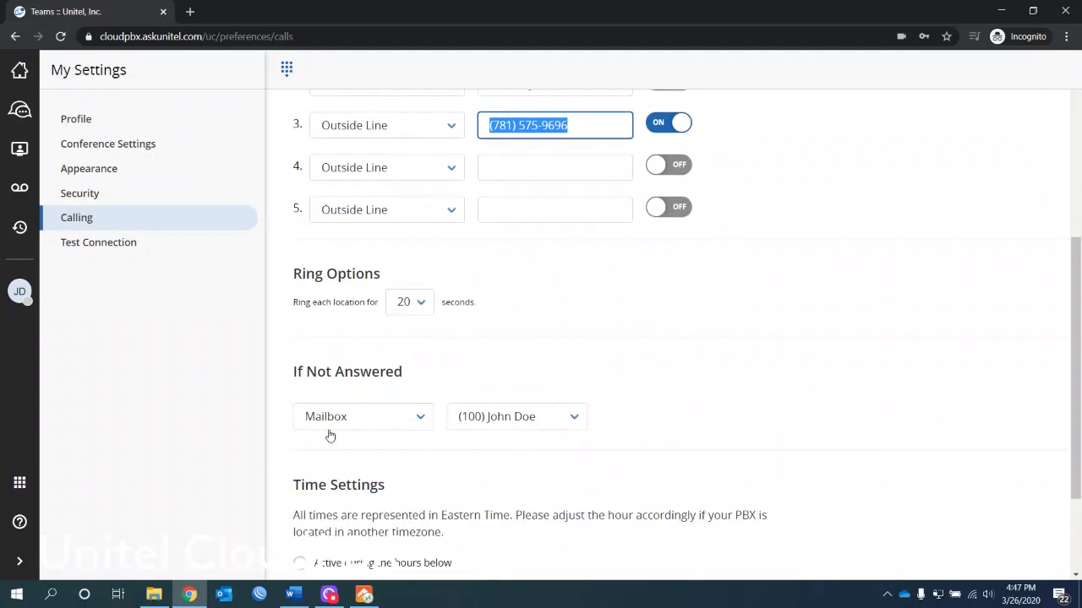
Step: Keep Mailbox for unanswered and after-hours calls, and make Find Me active only during set hours
{"action": "left_click", "coordinate": [414, 425]}
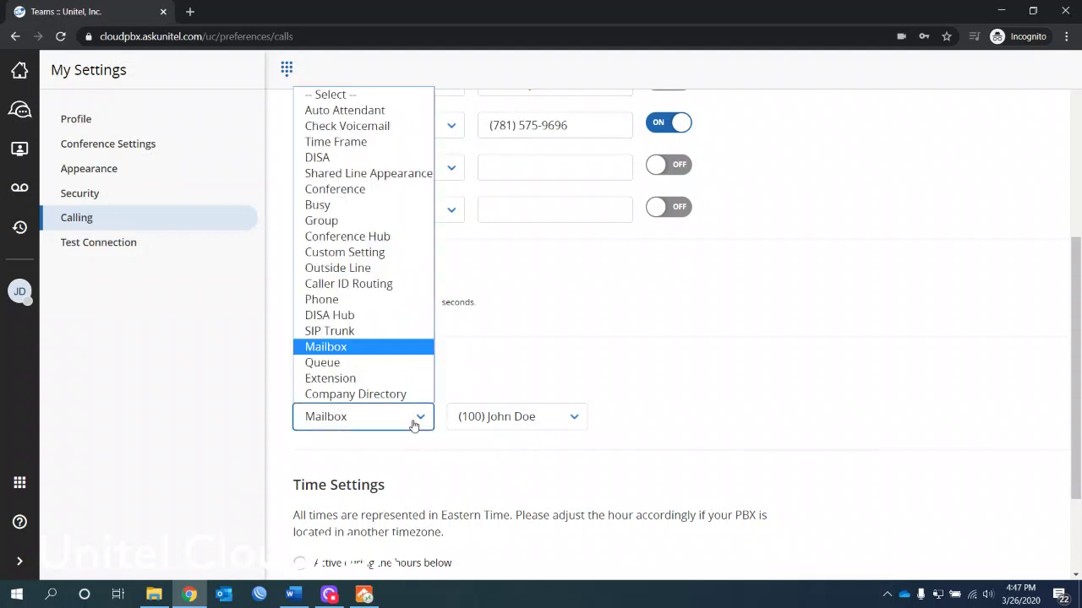
{"action": "left_click", "coordinate": [808, 362]}
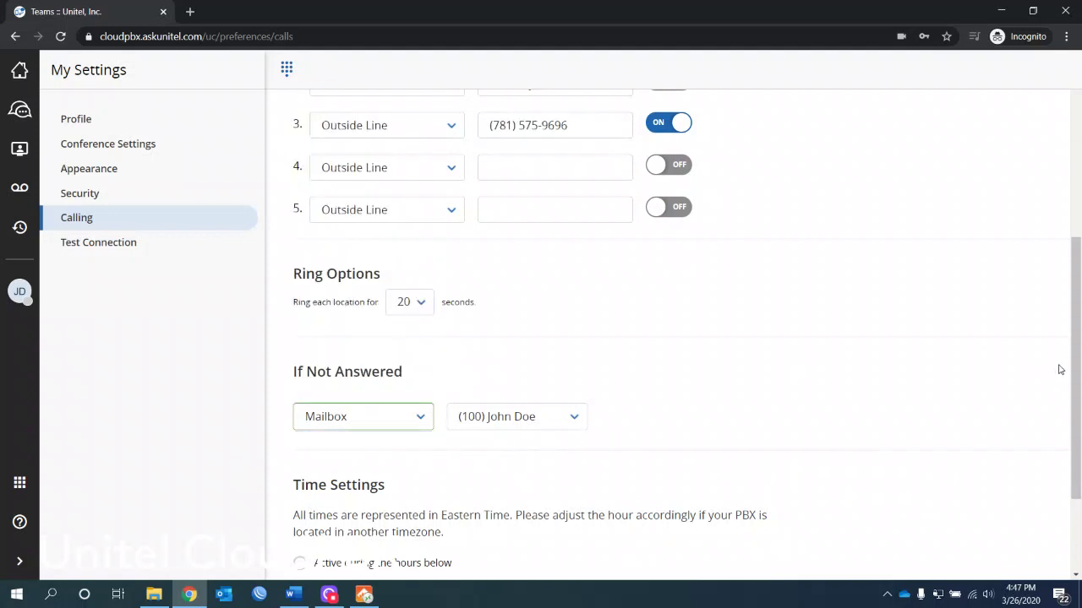
{"action": "left_click_drag", "start_coordinate": [1069, 372], "coordinate": [1079, 539]}
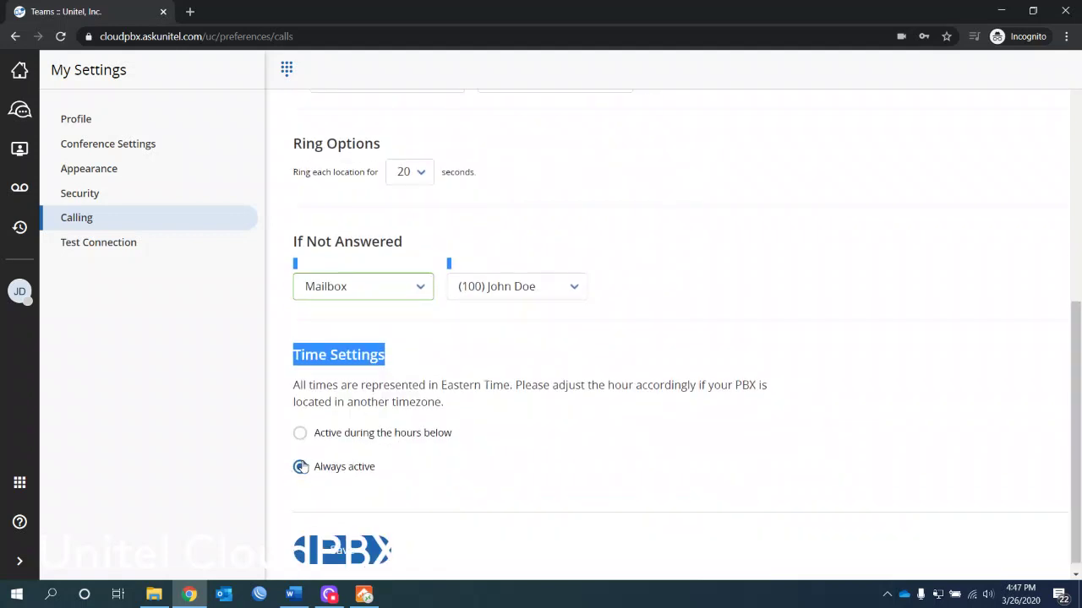
{"action": "left_click", "coordinate": [301, 434]}
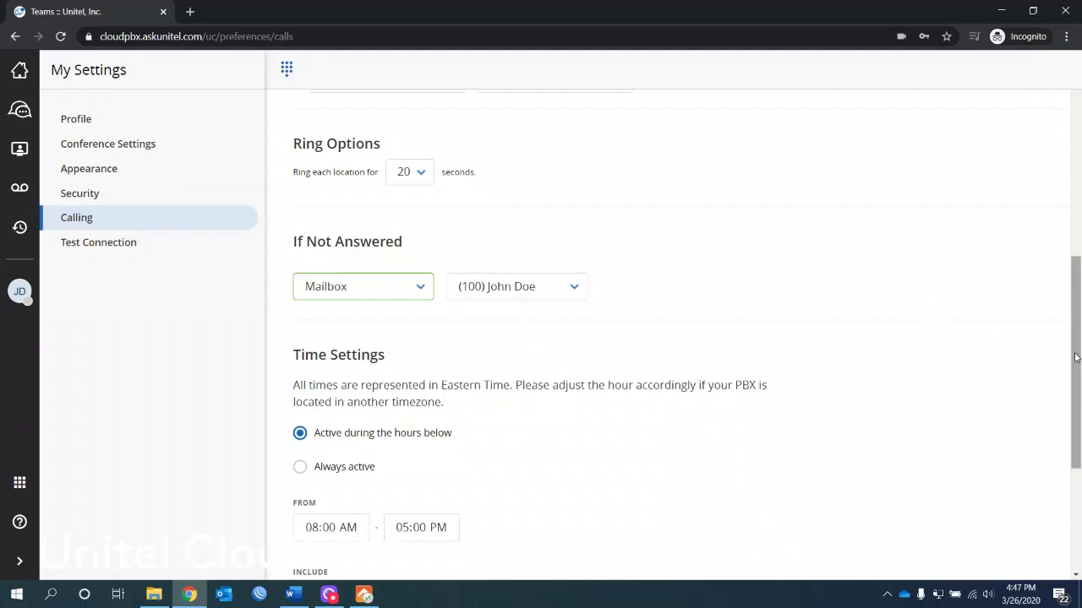
{"action": "left_click_drag", "start_coordinate": [1074, 355], "coordinate": [1075, 434]}
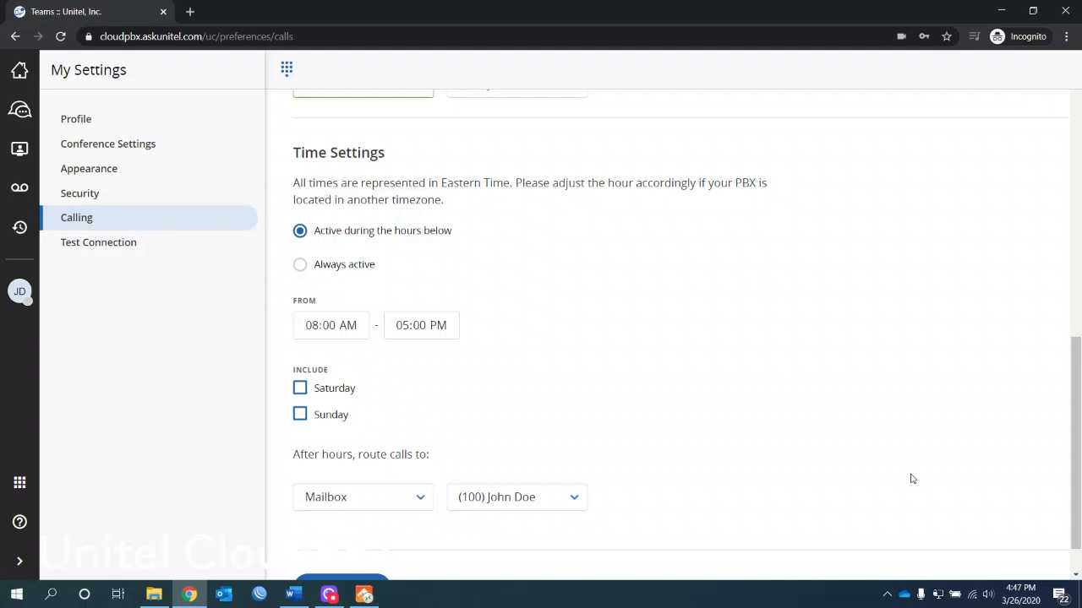
{"action": "left_click", "coordinate": [420, 499]}
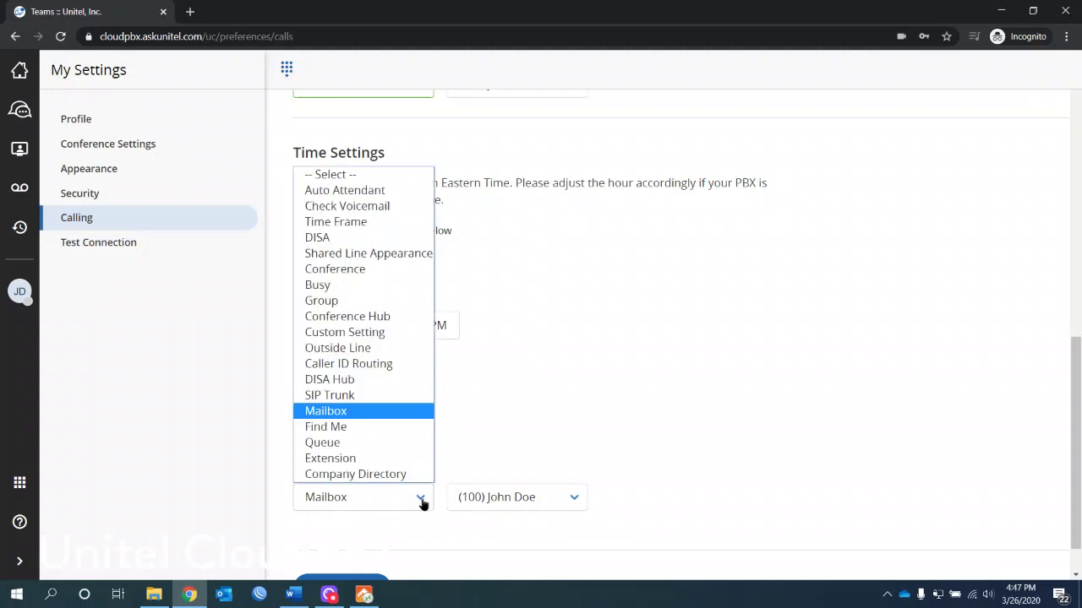
{"action": "left_click", "coordinate": [420, 500]}
{"action": "left_click_drag", "start_coordinate": [1075, 414], "coordinate": [1065, 98]}
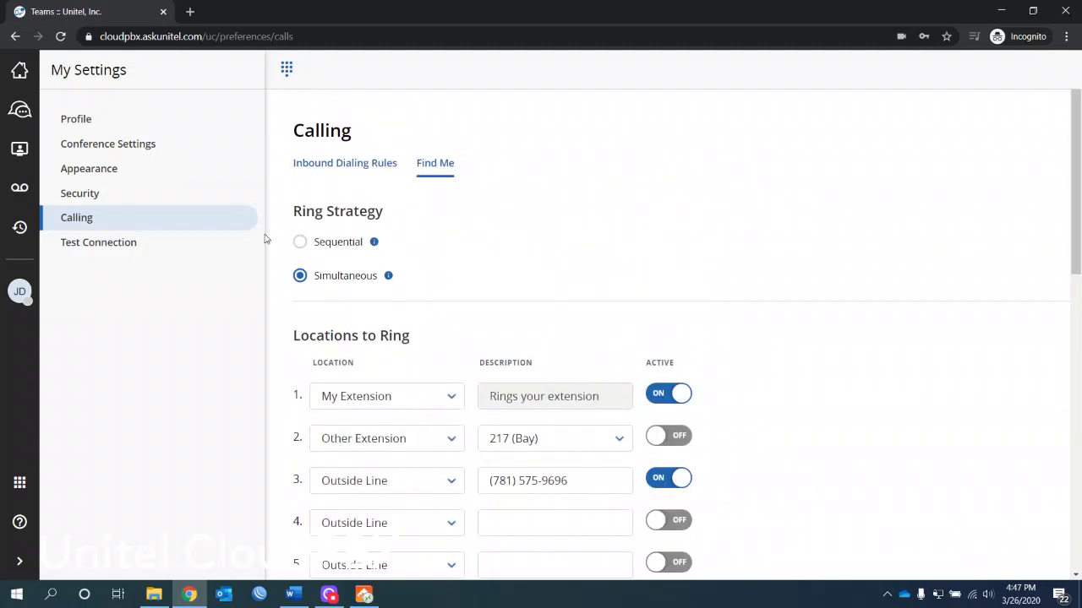
Step: Choose the Sequential ring strategy and switch row 2, Other Extension 217 (Bay), to Active
{"action": "left_click", "coordinate": [299, 244]}
{"action": "left_click", "coordinate": [660, 437]}
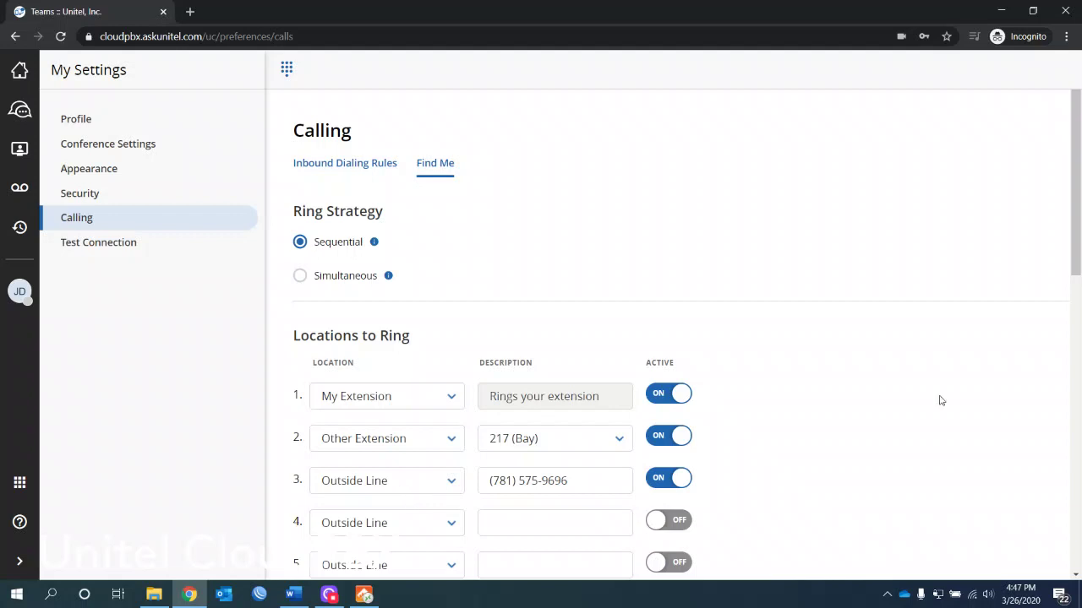
{"action": "left_click_drag", "start_coordinate": [1076, 182], "coordinate": [1076, 286]}
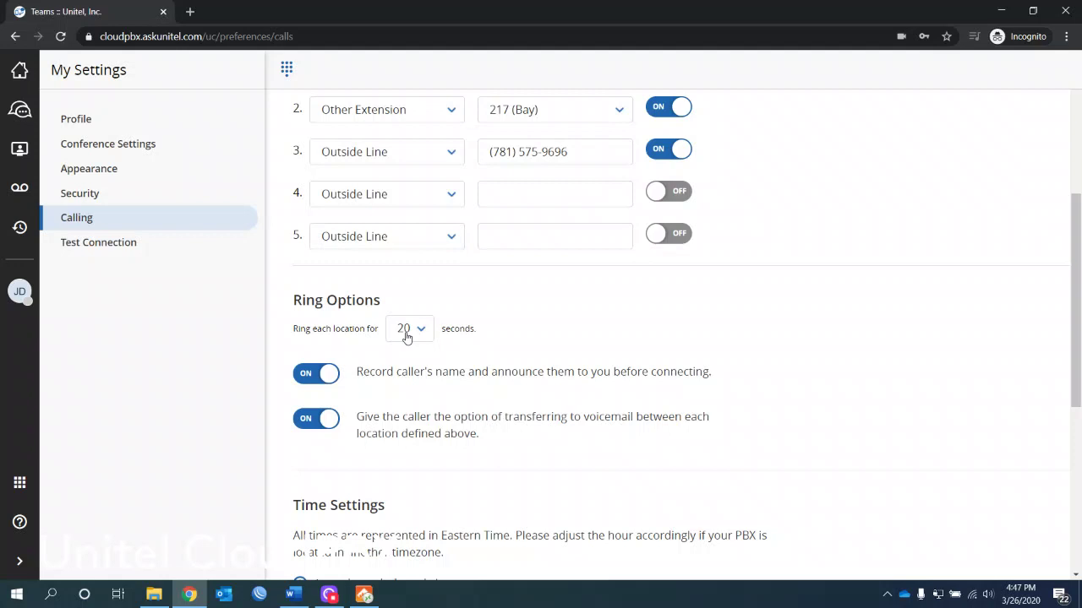
{"action": "left_click_drag", "start_coordinate": [1075, 263], "coordinate": [1073, 226]}
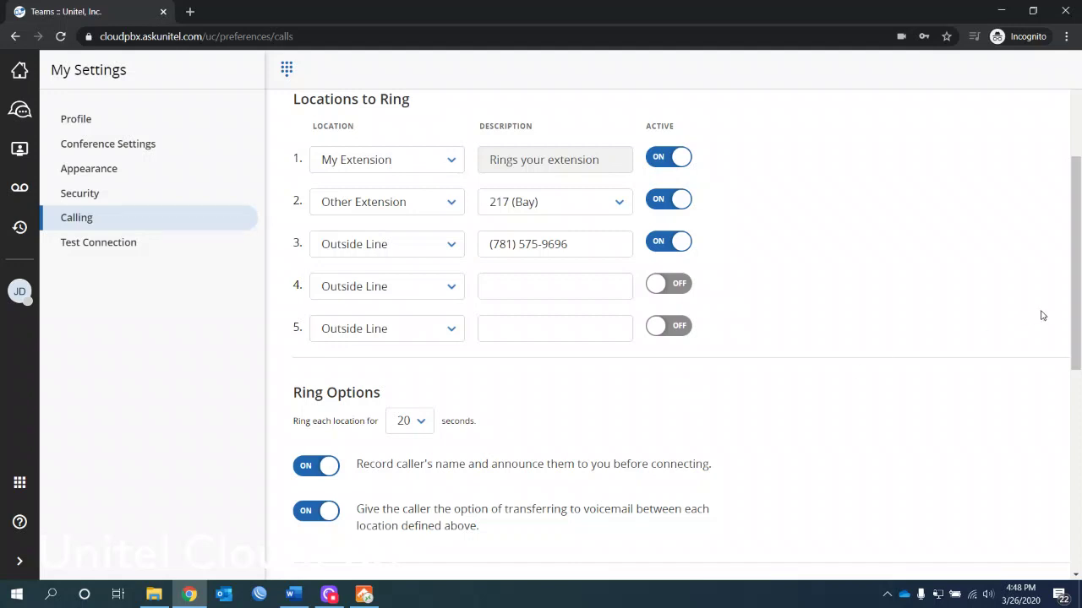
{"action": "left_click_drag", "start_coordinate": [1077, 315], "coordinate": [1078, 330]}
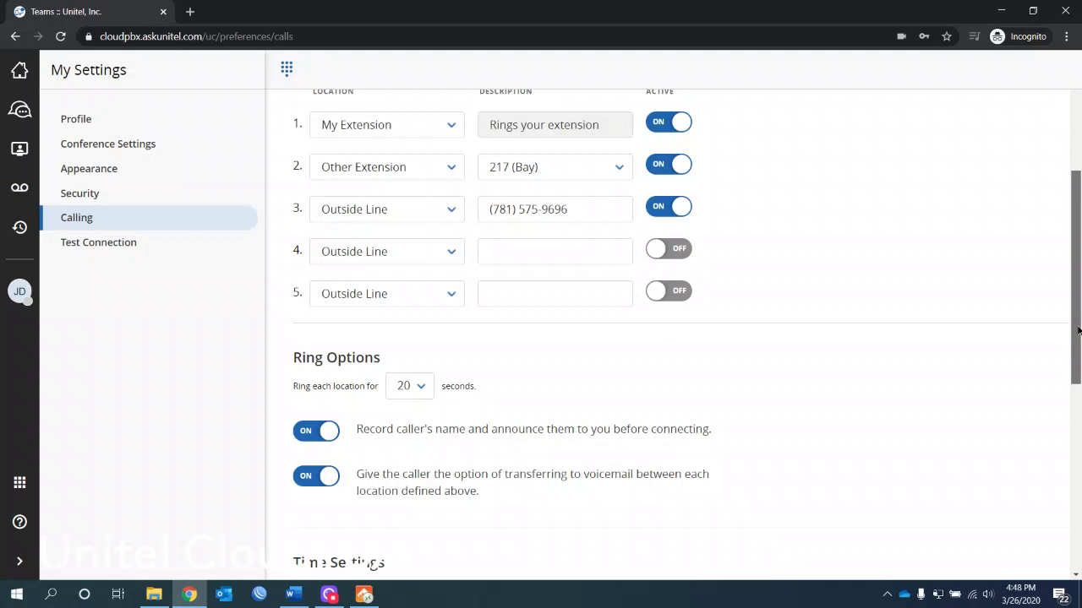
{"action": "left_click_drag", "start_coordinate": [1078, 330], "coordinate": [1043, 257]}
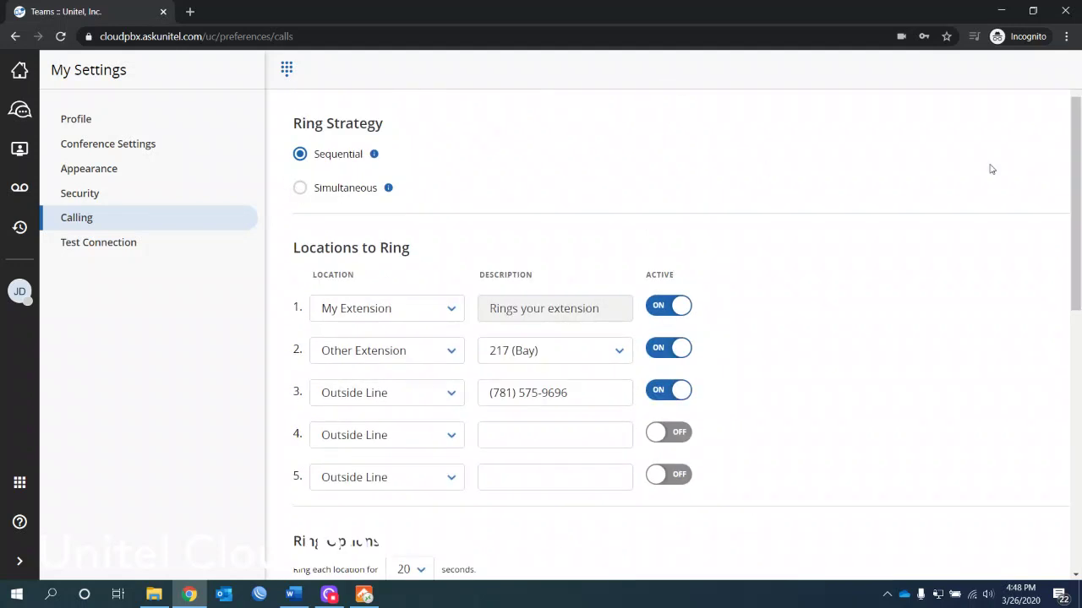
{"action": "left_click_drag", "start_coordinate": [1077, 169], "coordinate": [1077, 338]}
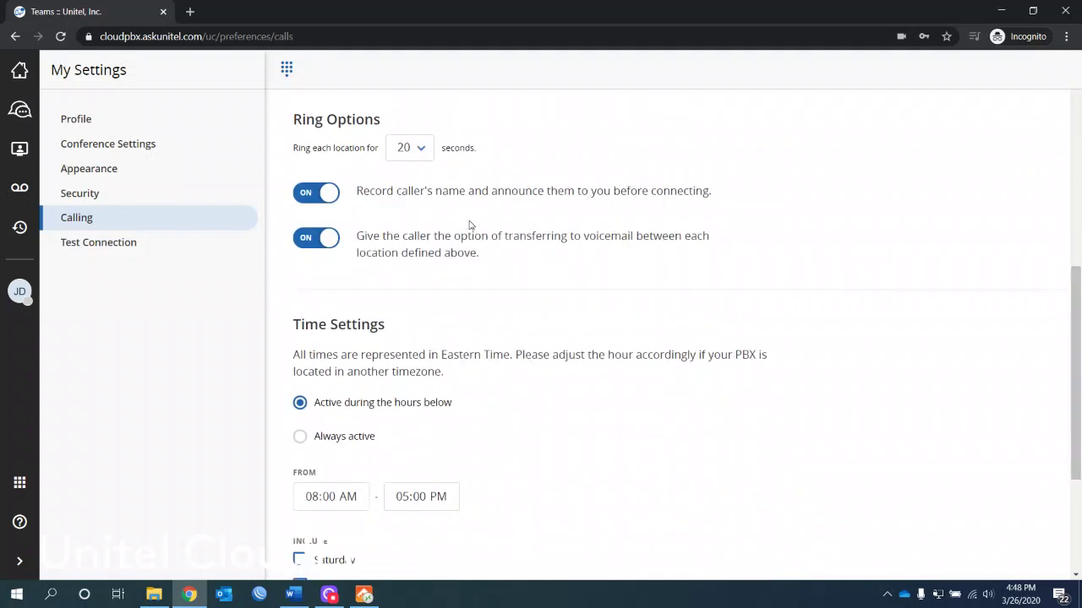
{"action": "left_click", "coordinate": [313, 197]}
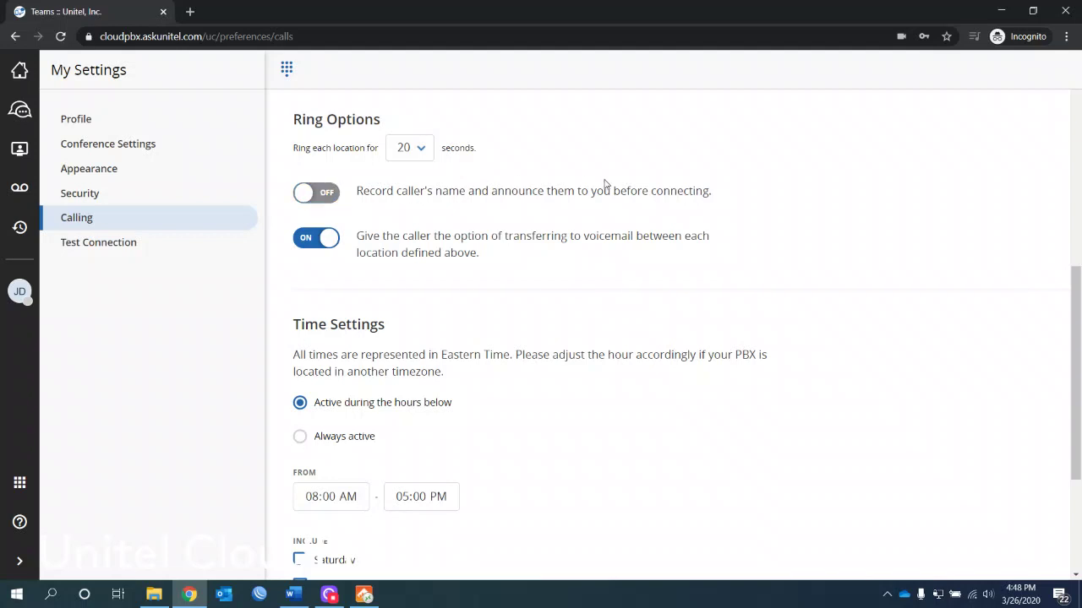
{"action": "left_click", "coordinate": [317, 198]}
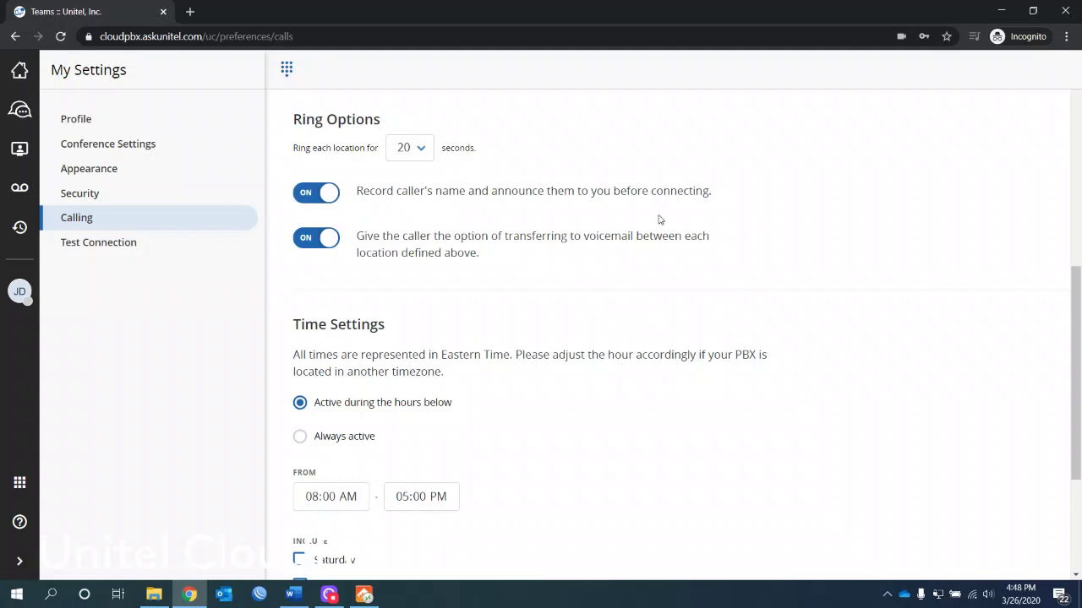
{"action": "left_click", "coordinate": [421, 148]}
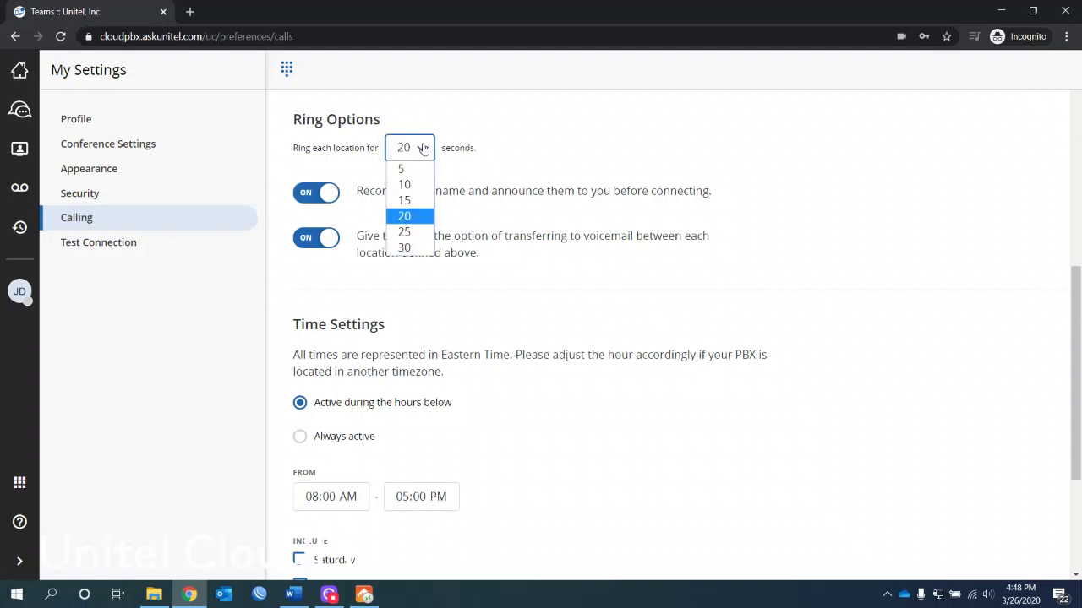
{"action": "left_click", "coordinate": [531, 157]}
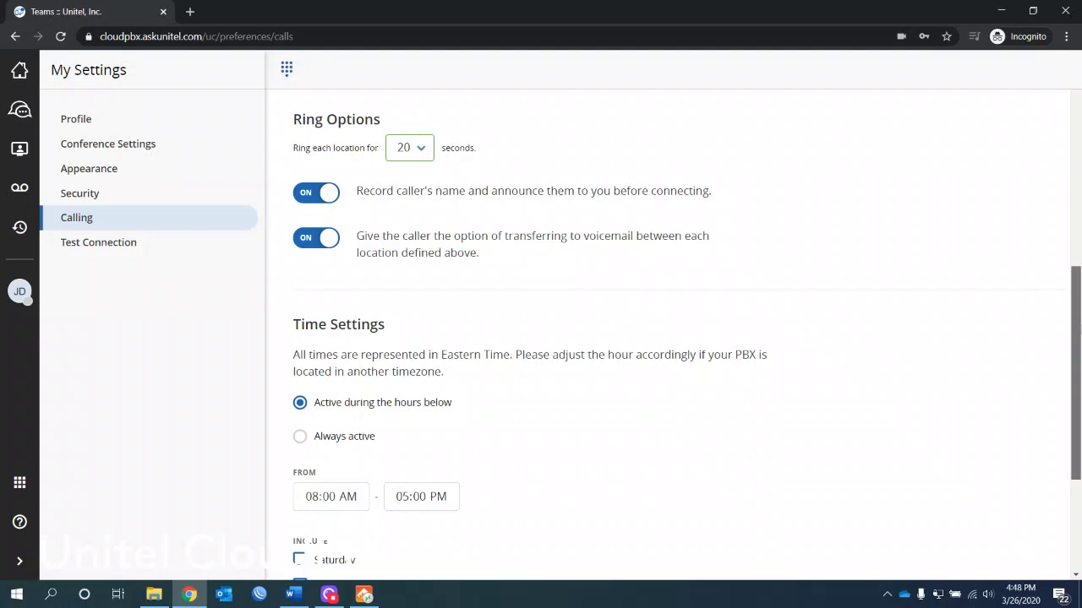
{"action": "scroll", "coordinate": [1076, 371], "scroll_direction": "down", "scroll_amount": 1}
{"action": "scroll", "coordinate": [1078, 329], "scroll_direction": "up", "scroll_amount": 1}
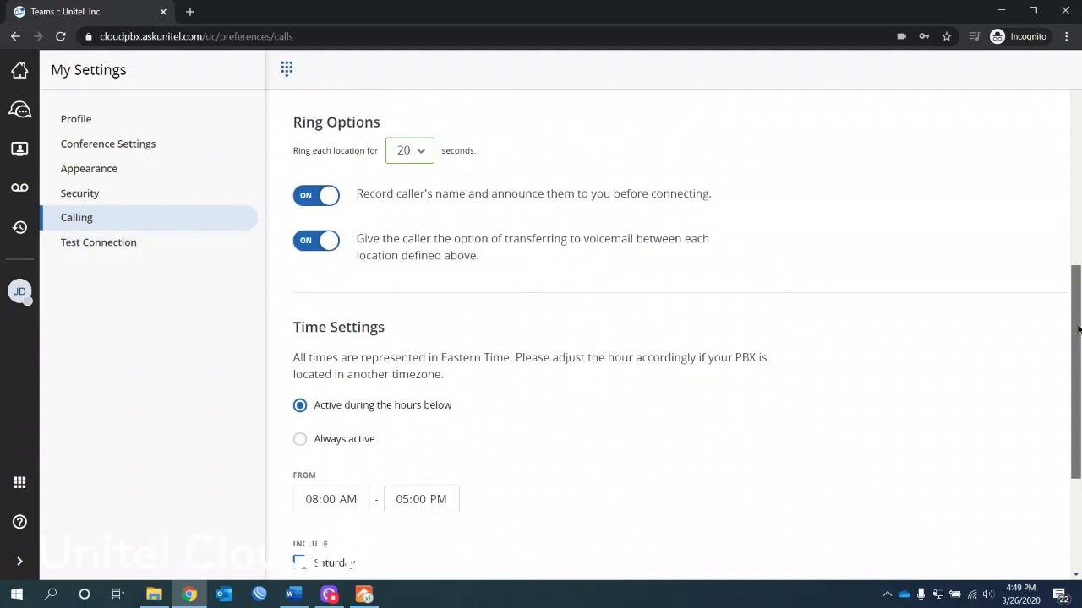
{"action": "scroll", "coordinate": [1078, 330], "scroll_direction": "up", "scroll_amount": 1}
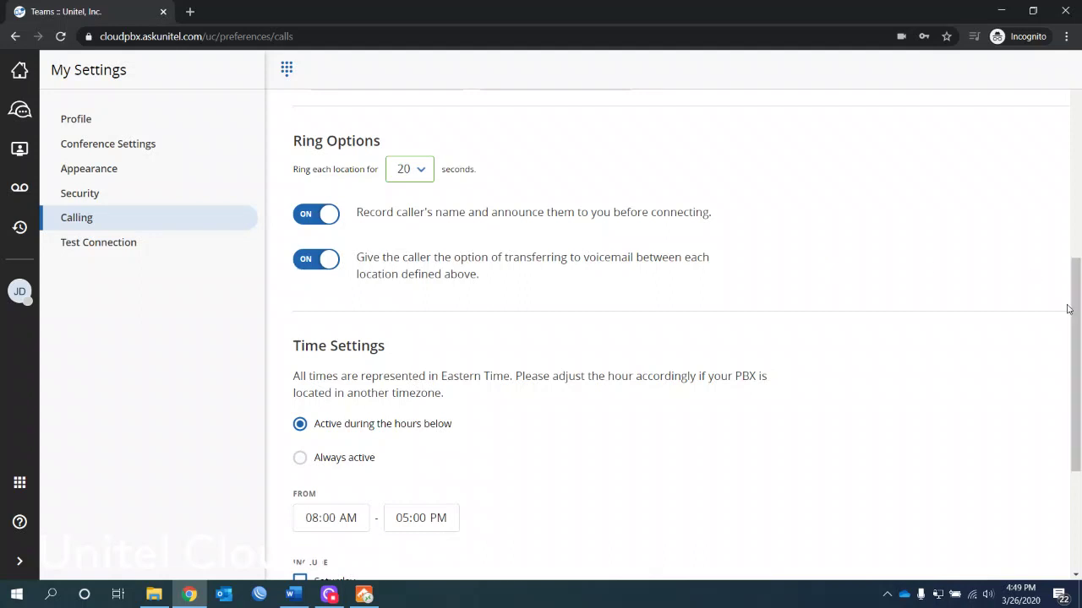
{"action": "scroll", "coordinate": [687, 334], "scroll_direction": "down", "scroll_amount": 3}
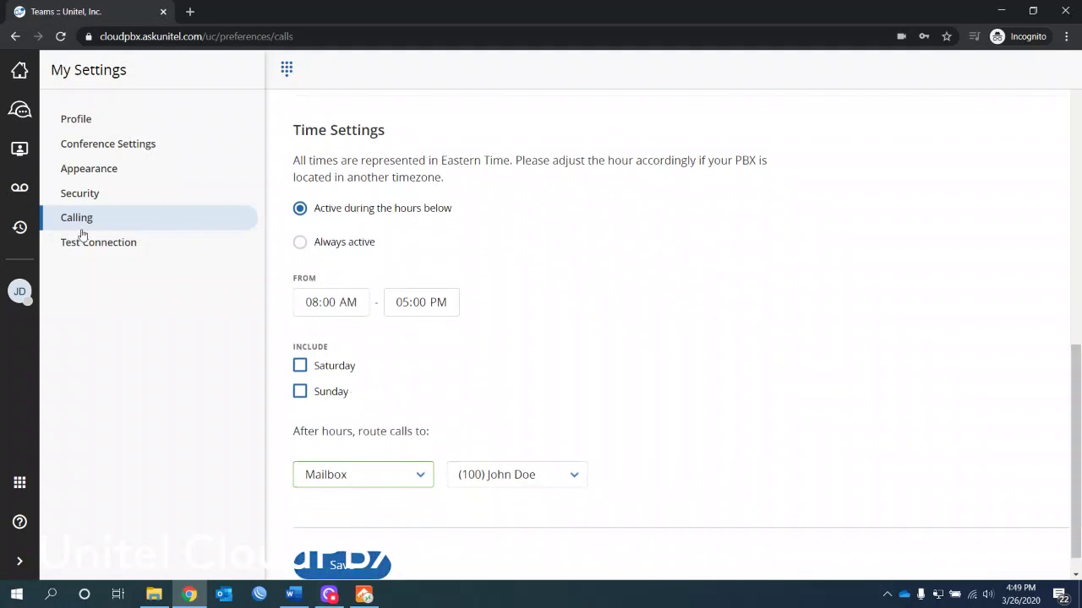
Step: Run the VoIP connection test, check its graphs, and view the Philadelphia summary (18.3/17.6 Mbps, MOS 4.2)
{"action": "left_click", "coordinate": [101, 245]}
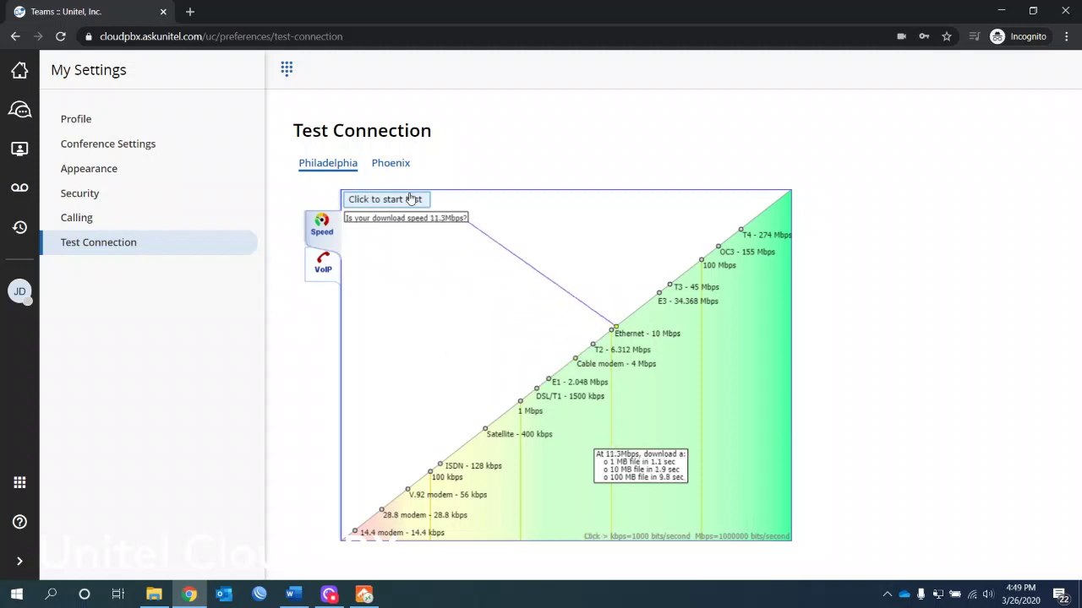
{"action": "left_click", "coordinate": [322, 264]}
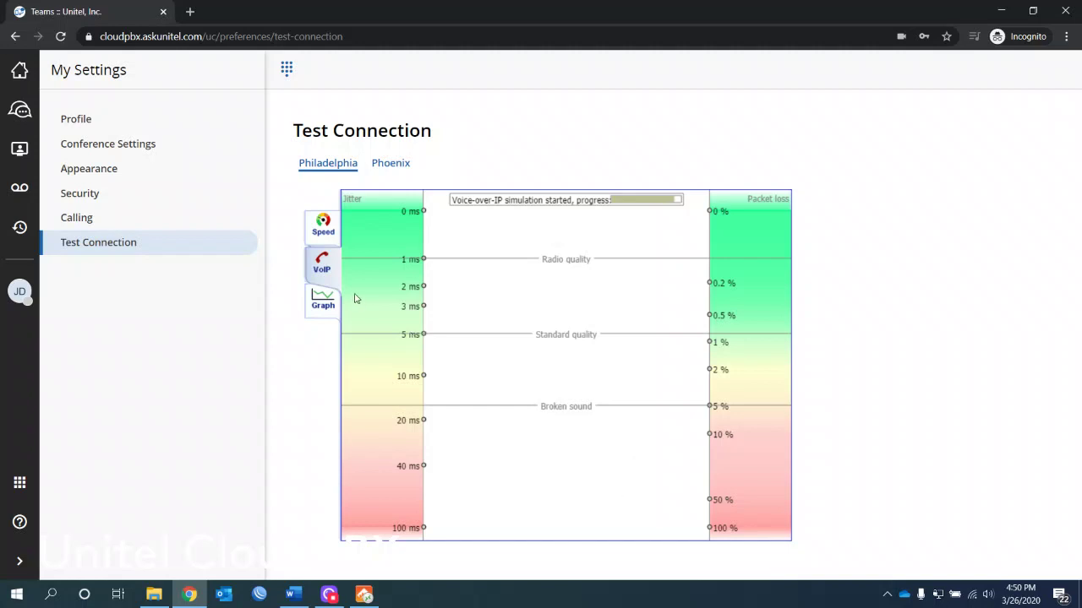
{"action": "left_click", "coordinate": [324, 302]}
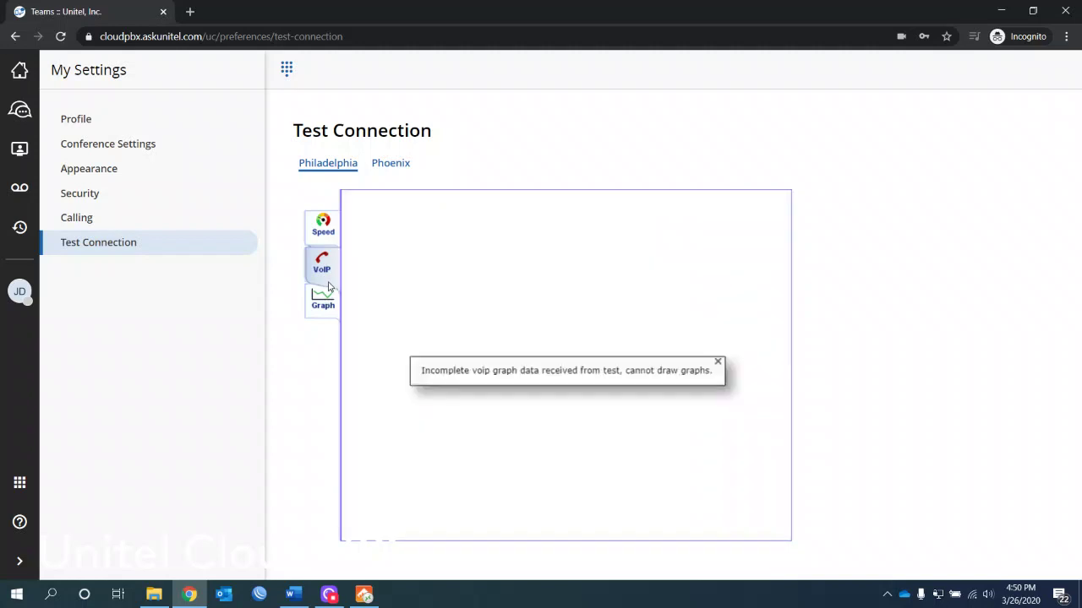
{"action": "left_click", "coordinate": [323, 267]}
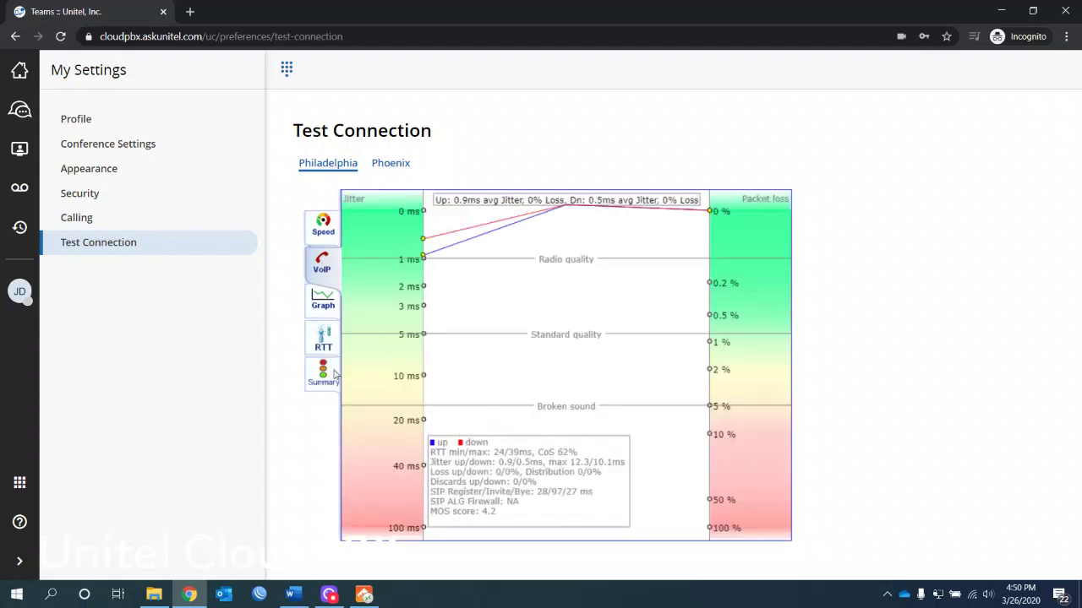
{"action": "left_click", "coordinate": [322, 374]}
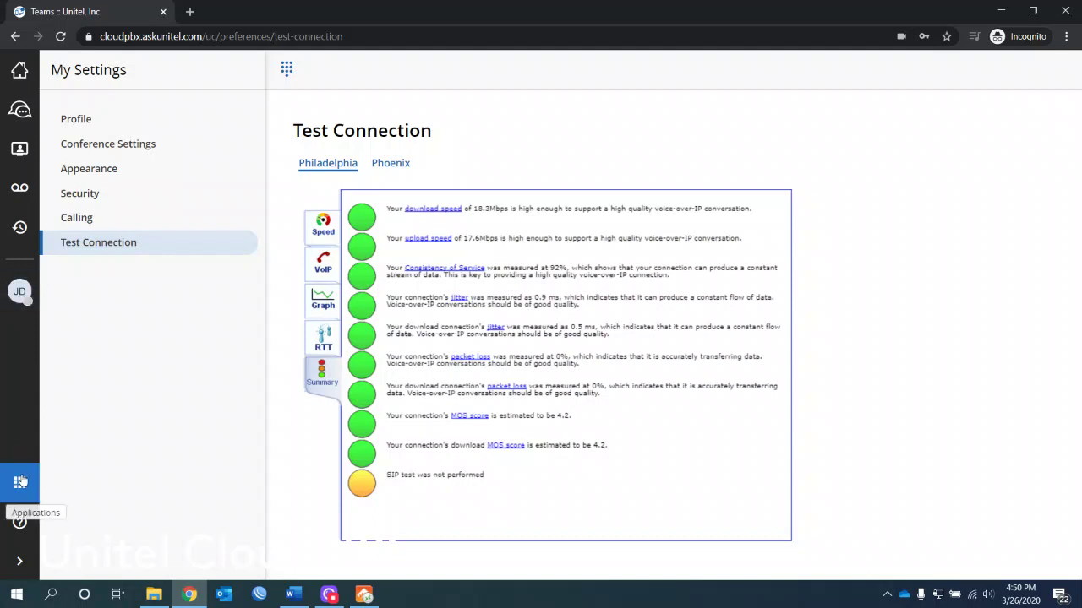
Step: Go to Applications > Mobile Download and highlight the CoreNexa Mobile Apps heading
{"action": "left_click", "coordinate": [20, 561]}
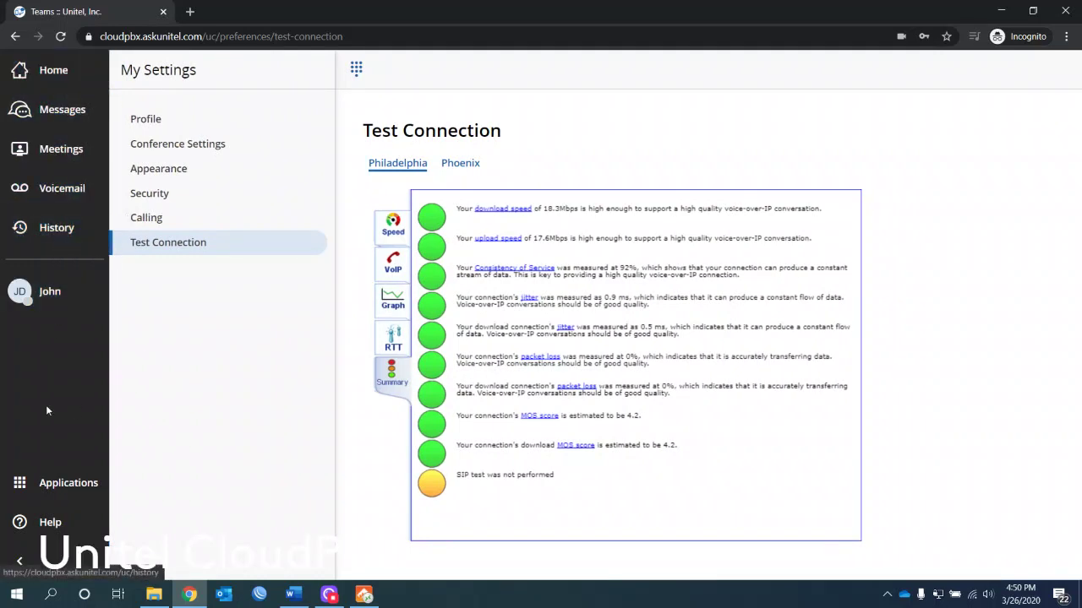
{"action": "left_click", "coordinate": [57, 485]}
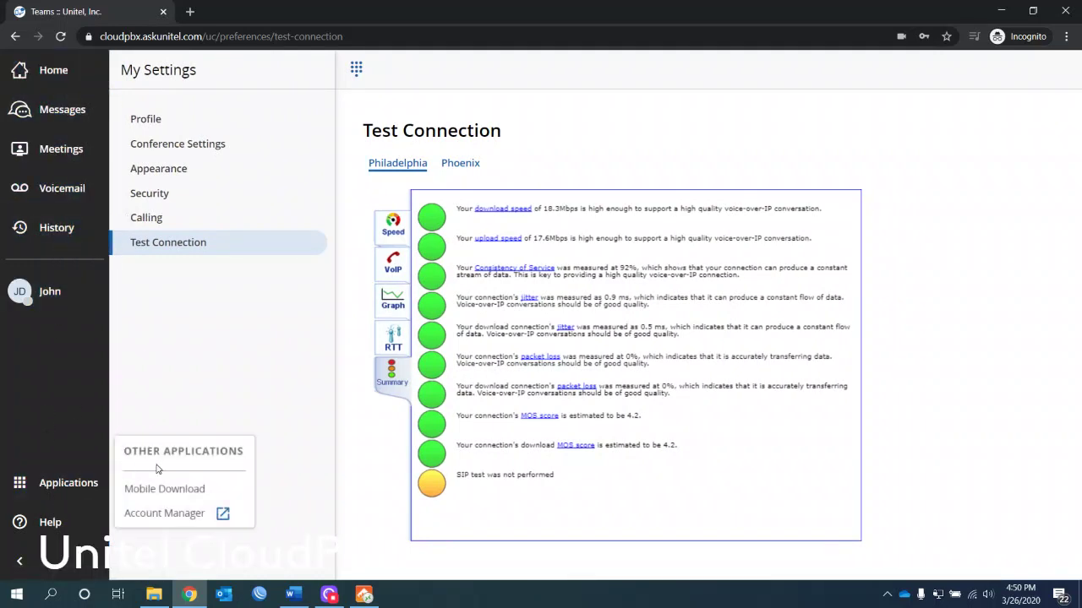
{"action": "left_click", "coordinate": [205, 490]}
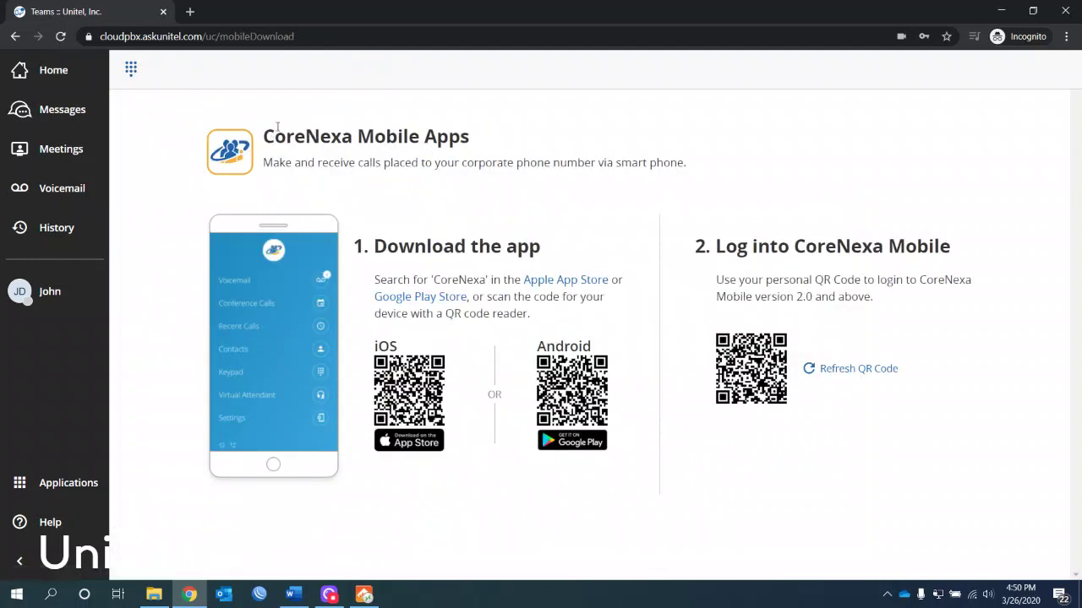
{"action": "left_click_drag", "start_coordinate": [264, 139], "coordinate": [470, 141]}
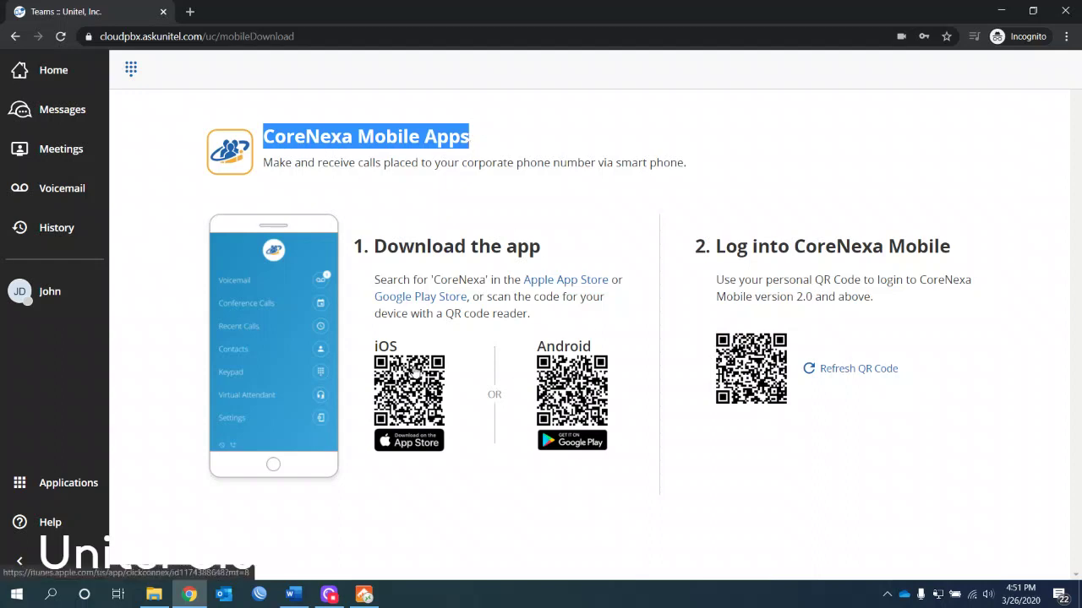